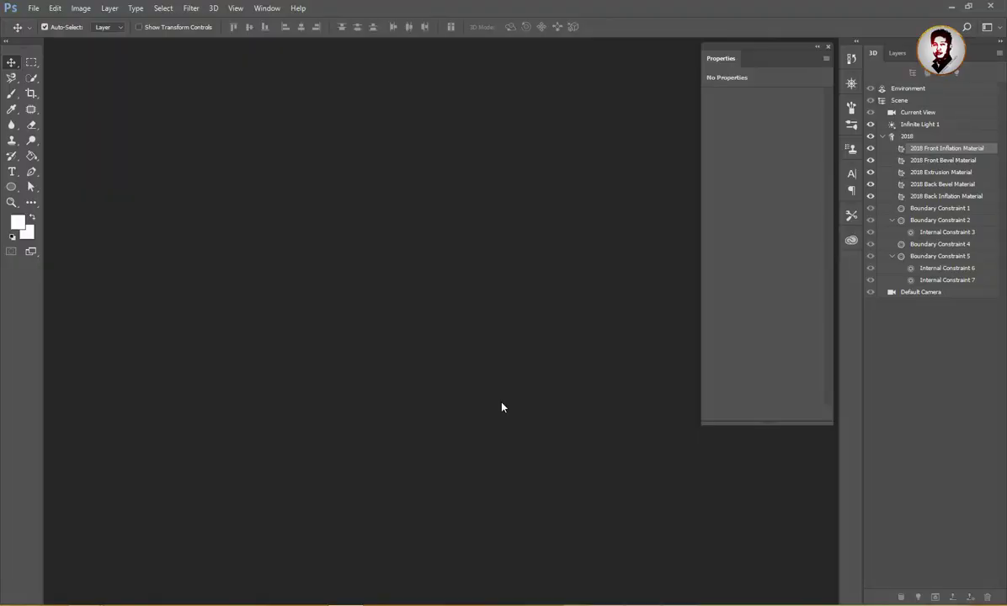
Create a new 1600 x 1200 px document.
click(34, 7)
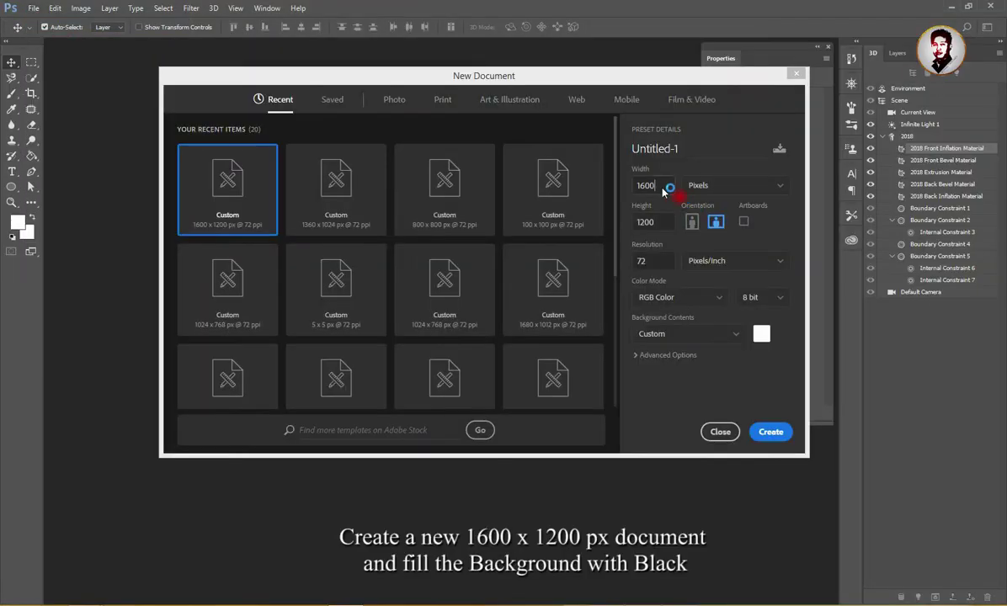
double_click(654, 185)
click(771, 431)
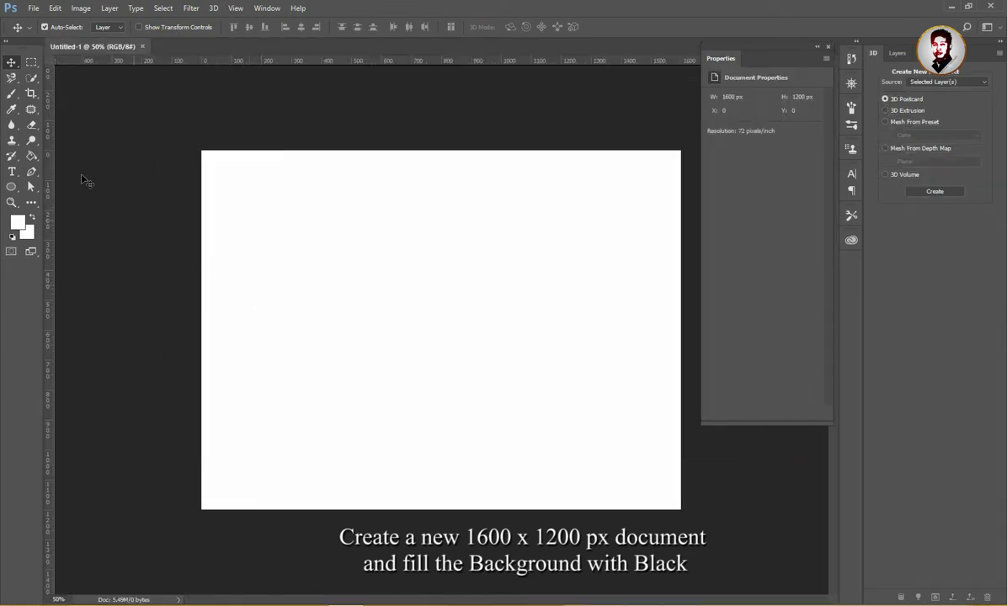
Set the foreground colour to black and fill the Background with the Paint Bucket.
click(17, 220)
drag(528, 267, 290, 353)
click(726, 150)
key(v)
click(32, 156)
click(315, 263)
click(11, 63)
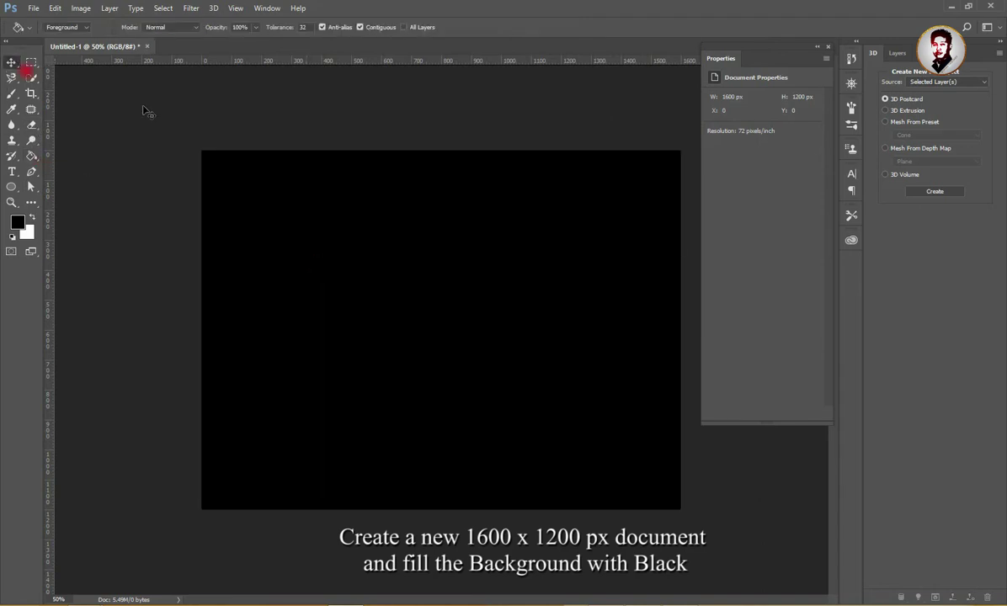
Place a text cursor on the canvas and set the type to Dunkin Sans, 400 pt.
click(851, 174)
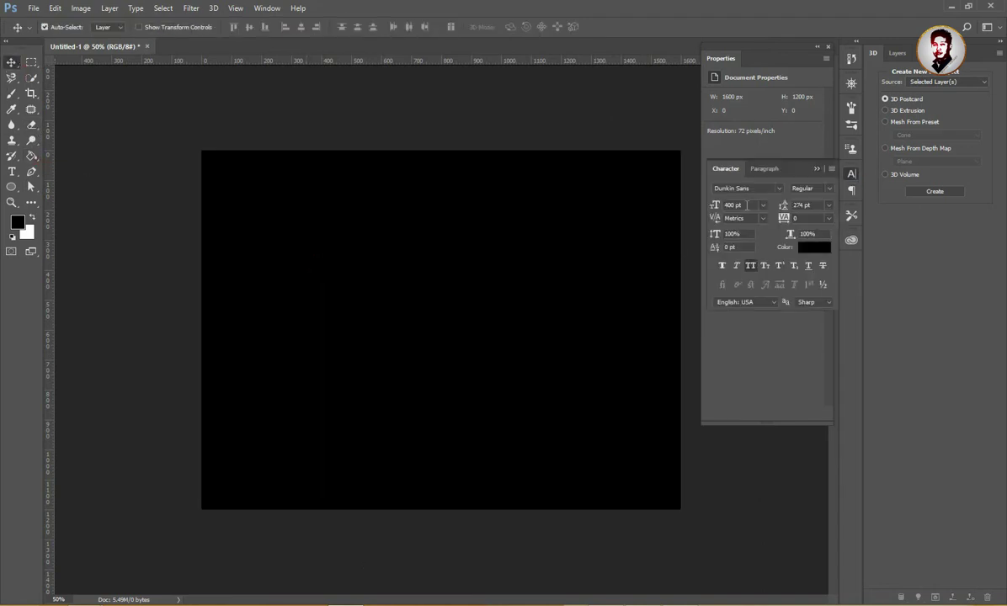
click(733, 205)
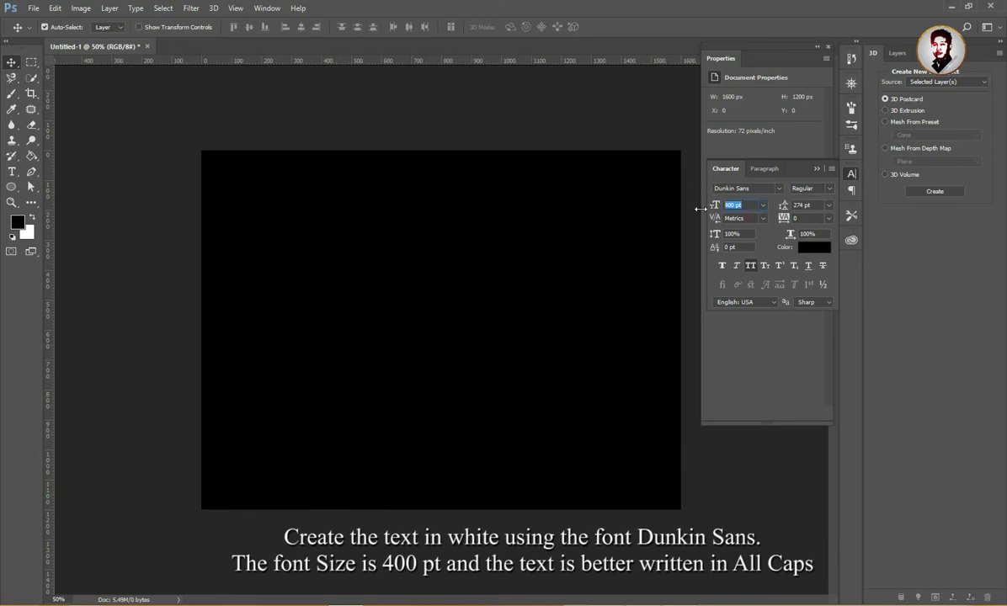
click(12, 171)
click(326, 321)
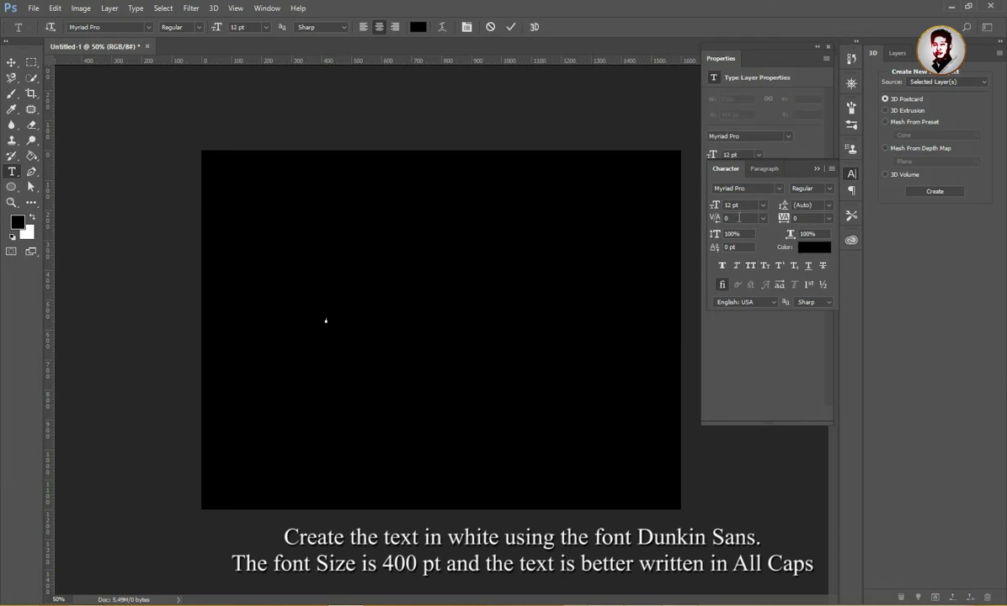
click(755, 189)
text(dunkin)
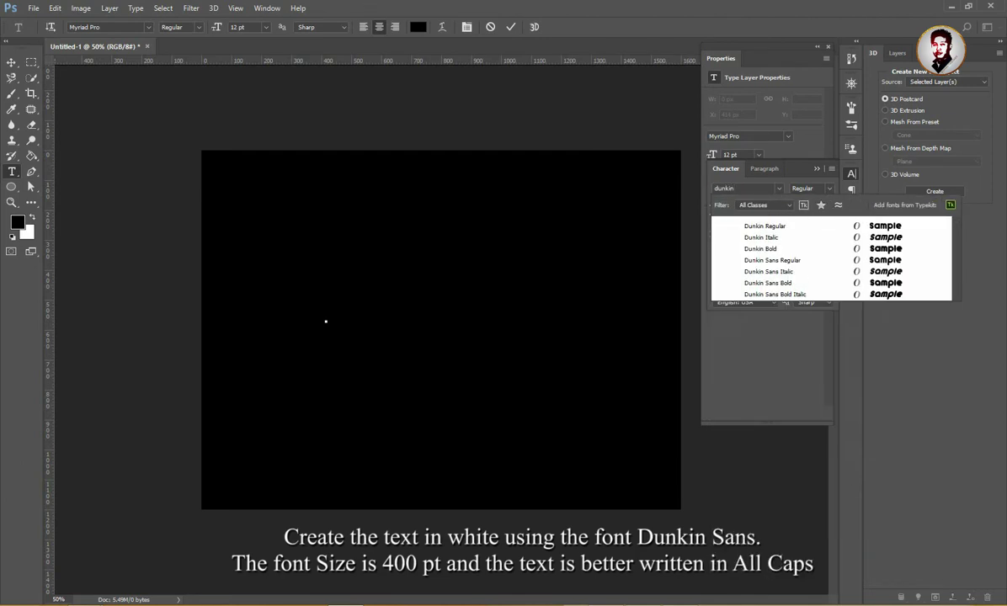
click(777, 261)
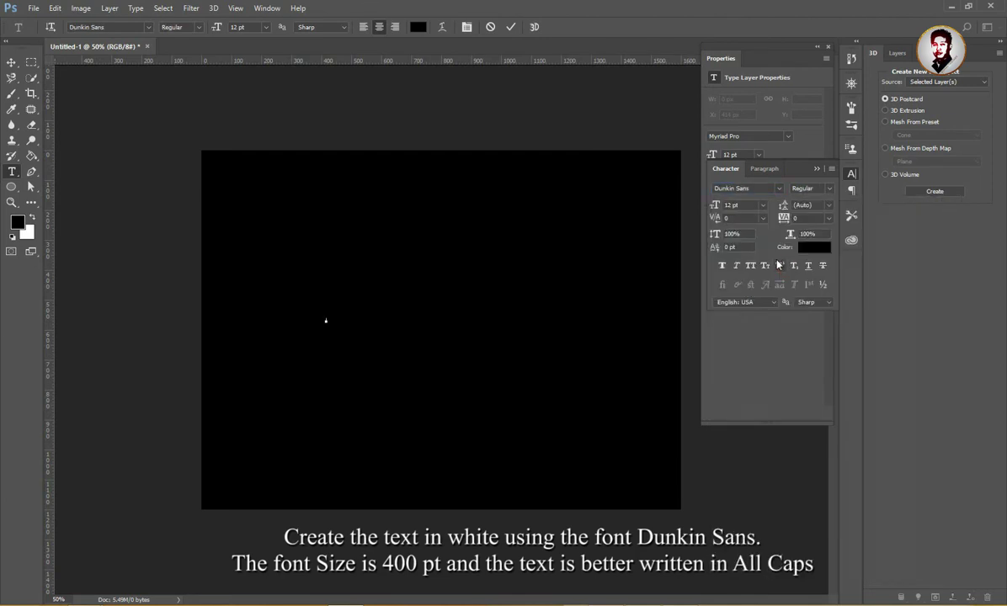
click(714, 207)
text(400)
key(Return)
Type '2018' in white (#ffffff).
click(815, 248)
text(ffffff)
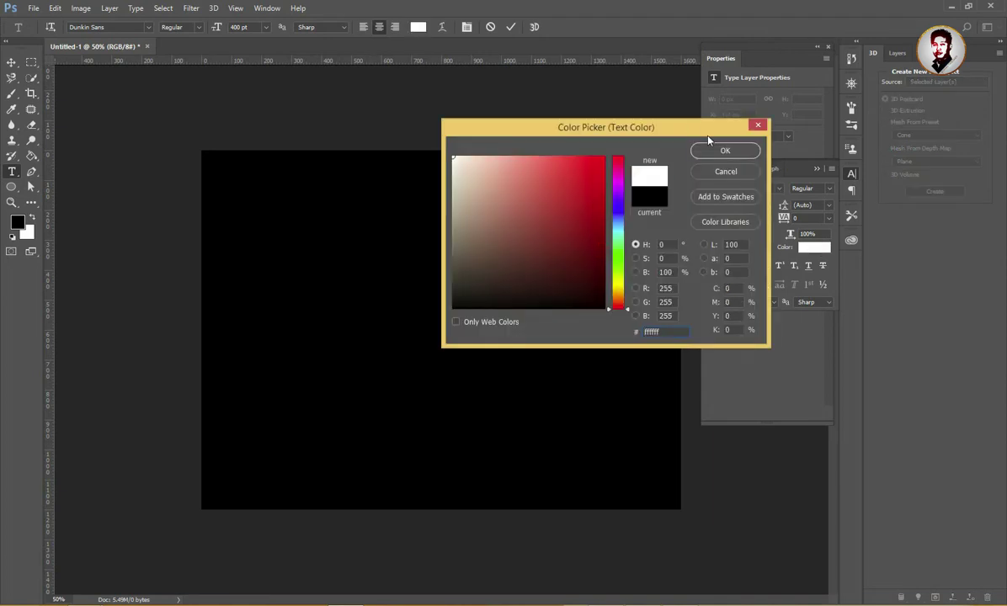
click(714, 150)
text(2018)
Centre the 2018 text on the canvas using Select All and the align buttons, then deselect.
click(17, 64)
click(164, 9)
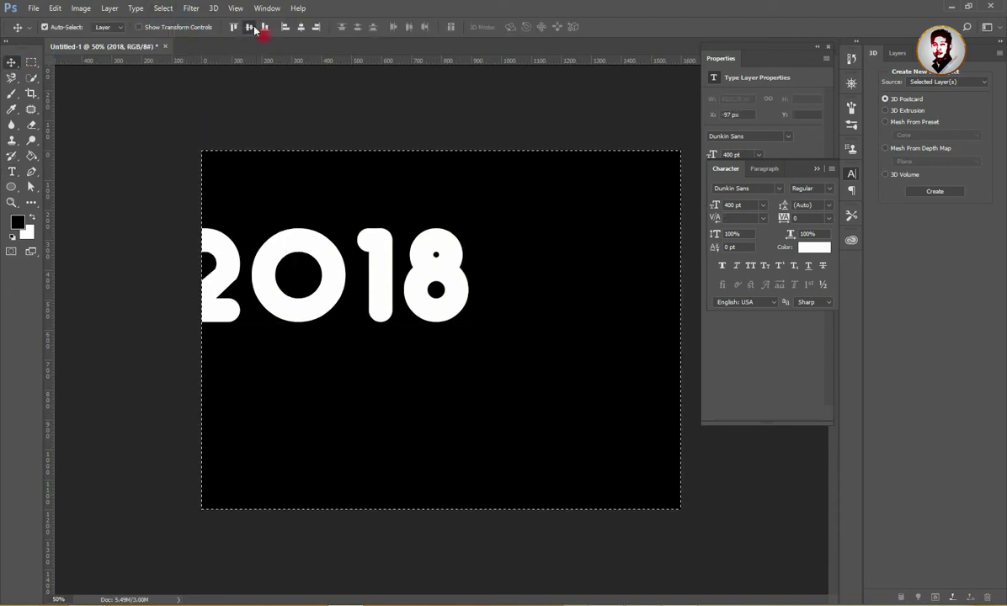
click(250, 27)
click(301, 27)
click(164, 8)
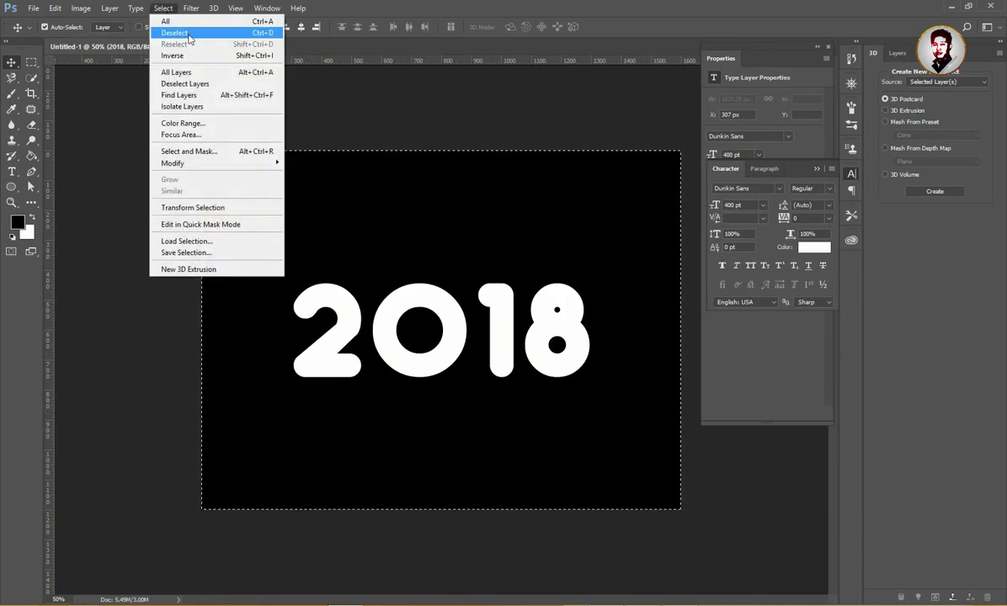
click(189, 36)
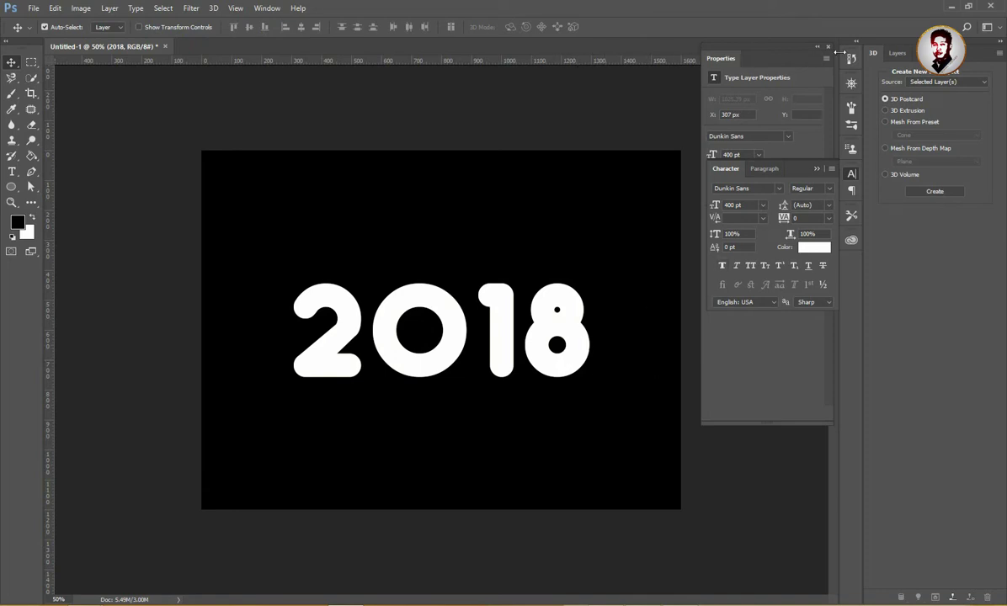
Close the Properties and Character panels and bring up the Layers panel.
click(819, 48)
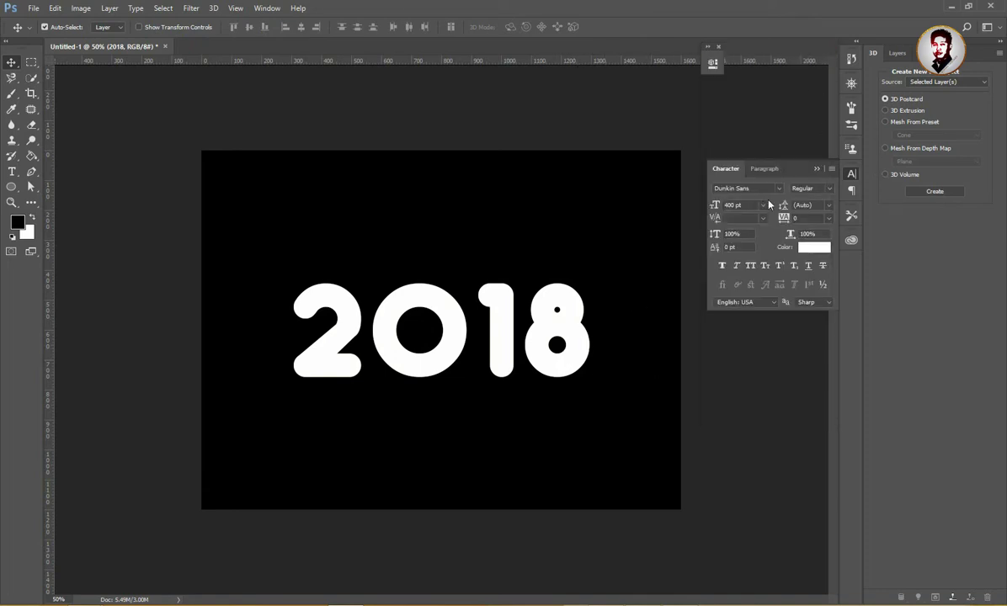
click(822, 171)
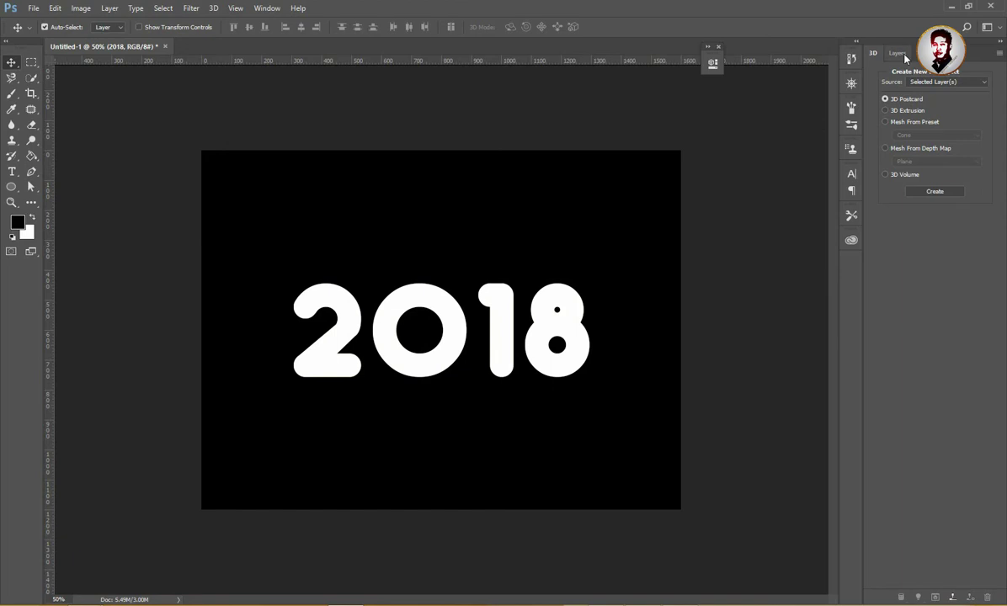
click(901, 54)
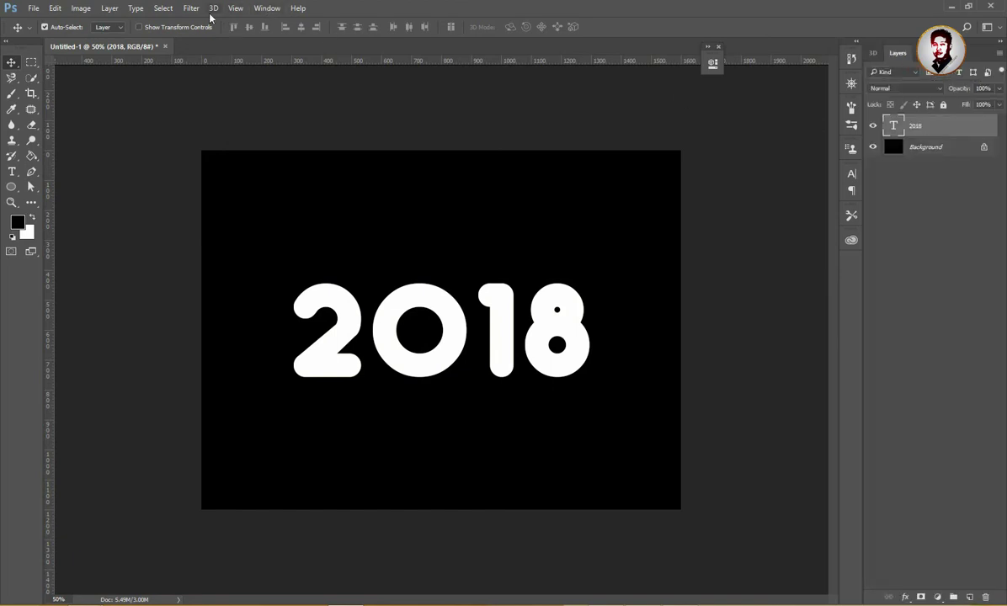
click(214, 8)
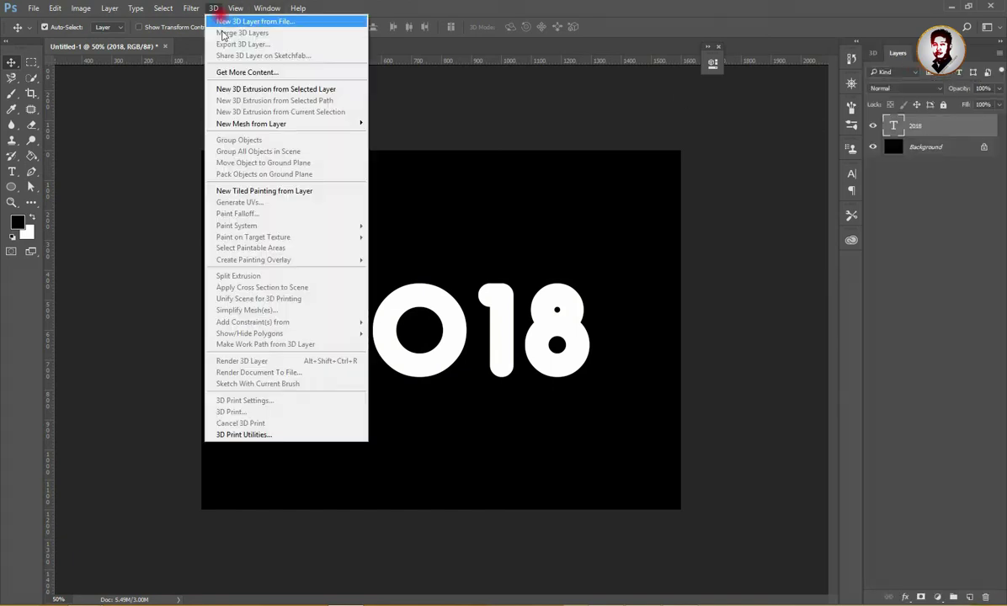
Convert the 2018 text into a 3D extrusion with a 42 px extrusion depth.
click(290, 89)
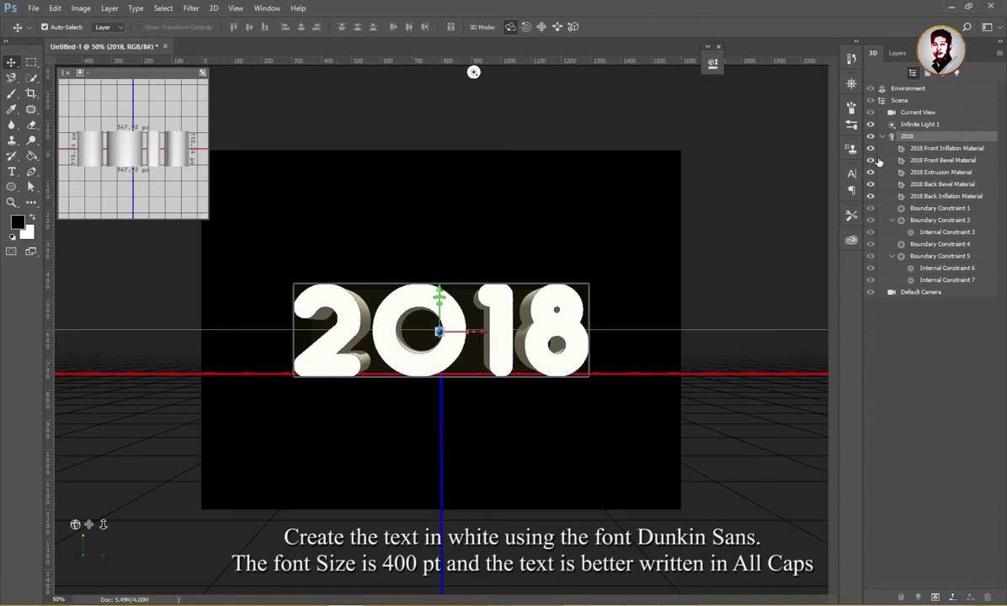
click(713, 65)
drag(662, 77, 768, 98)
click(266, 9)
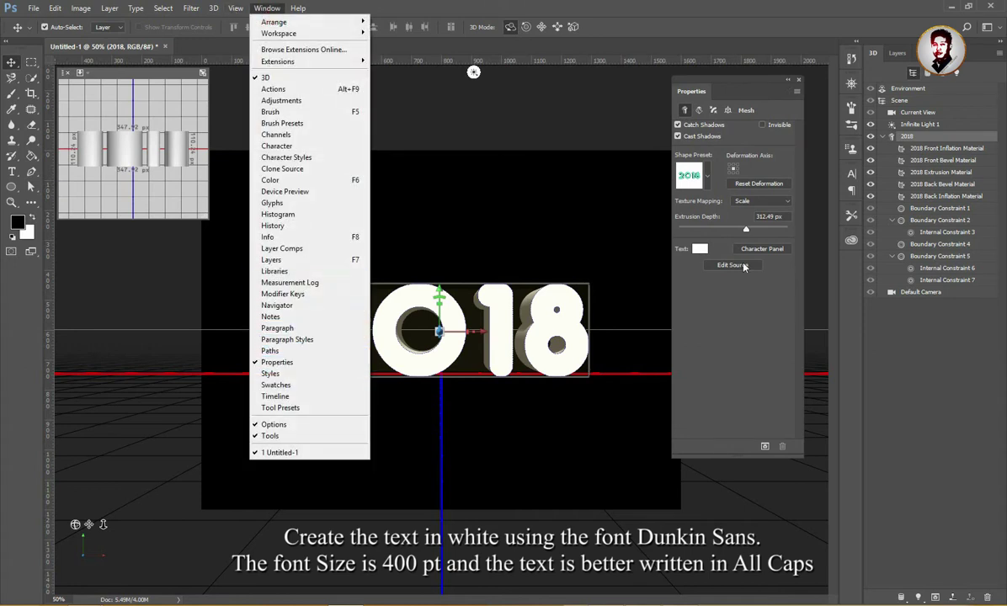
click(784, 217)
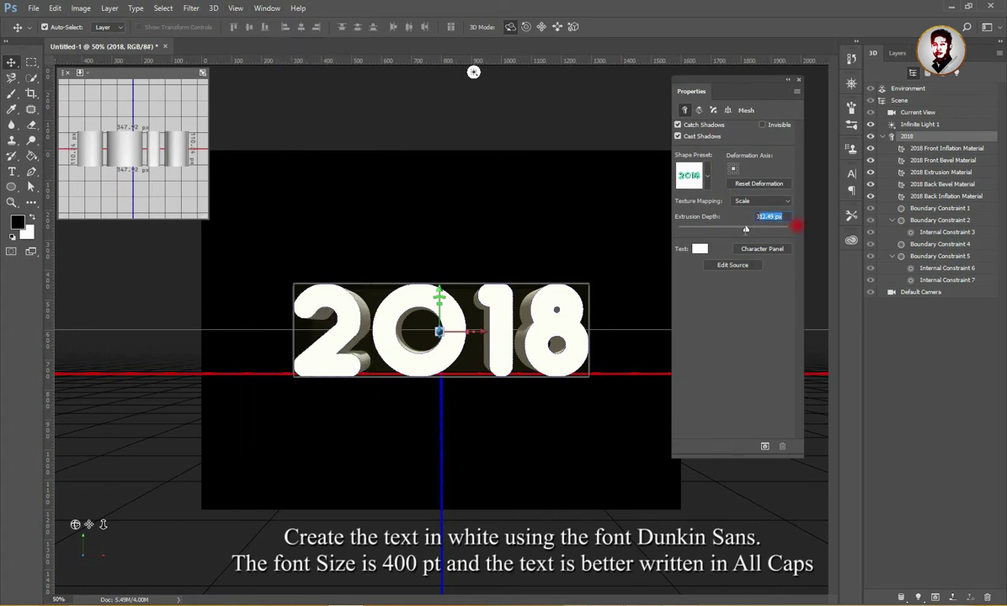
text(42)
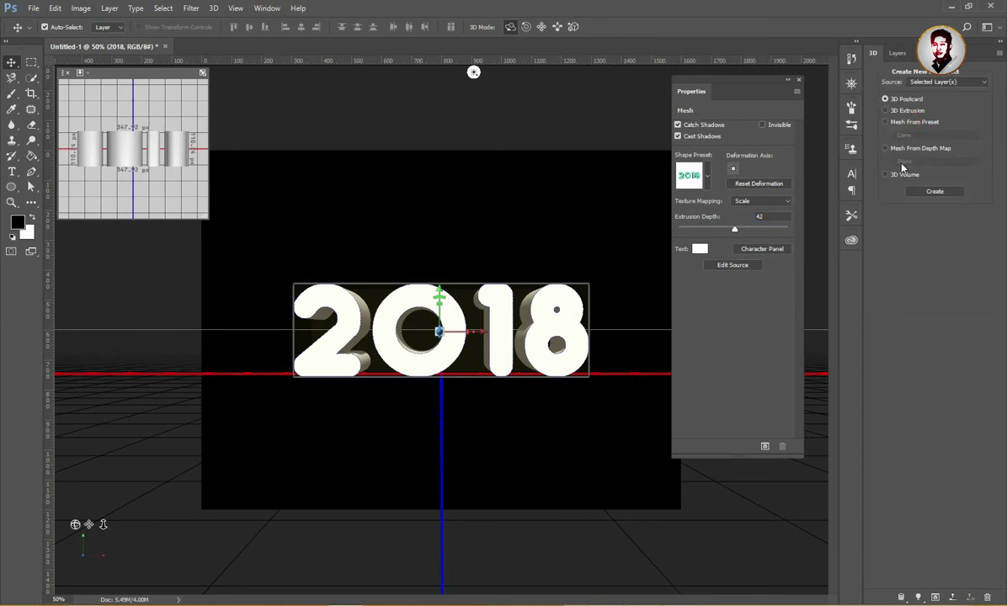
Show the 3D scene panel and select the Current View camera.
click(898, 52)
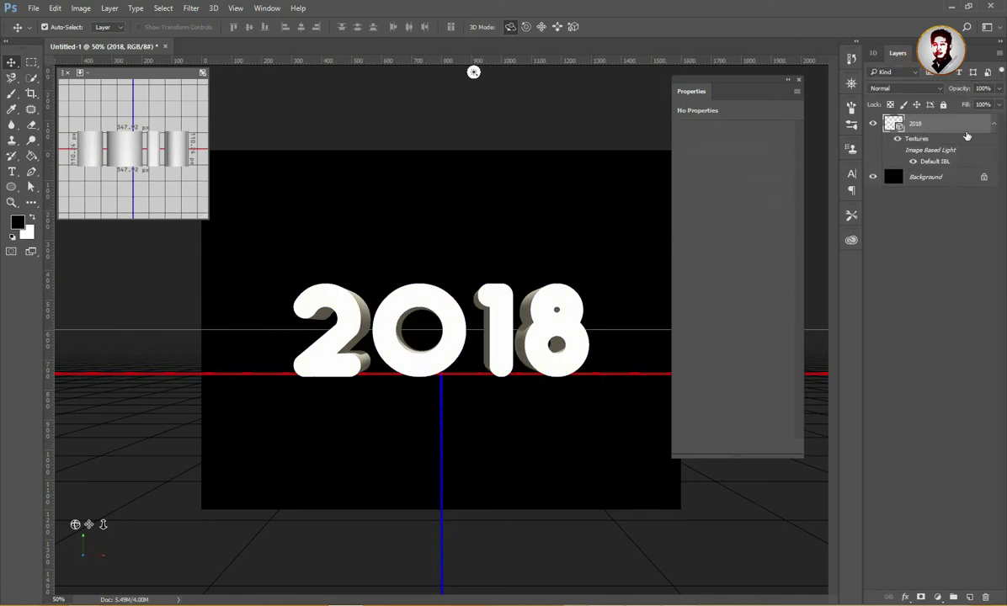
double_click(894, 124)
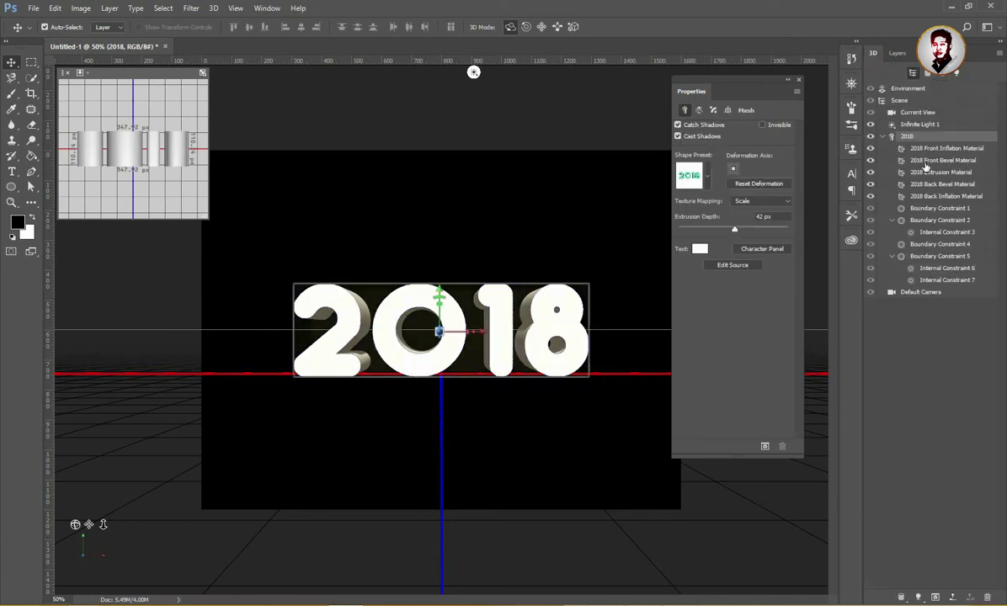
click(922, 112)
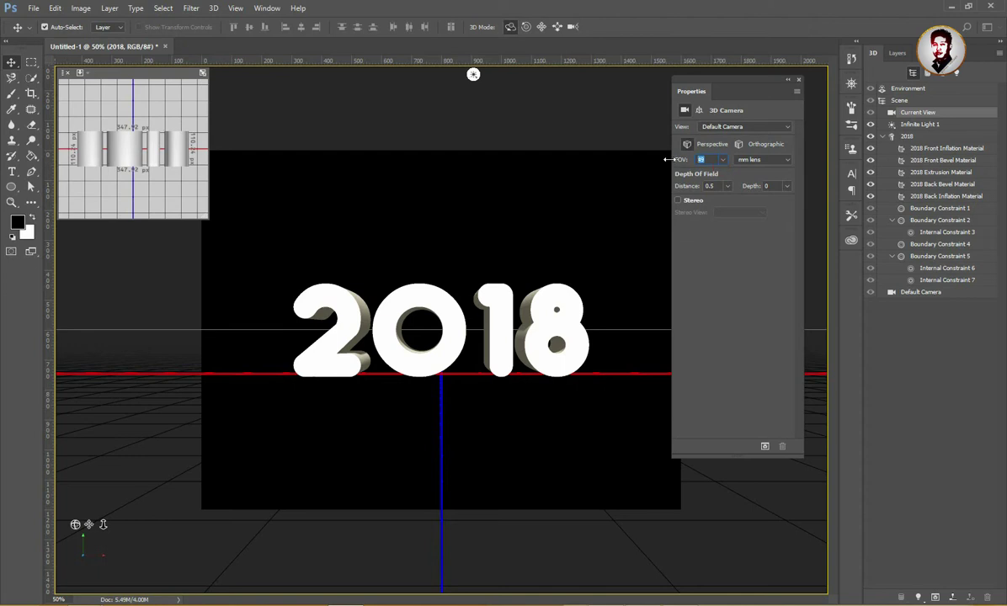
Set the camera lens to 67 mm, then select the 2018 mesh.
text(67)
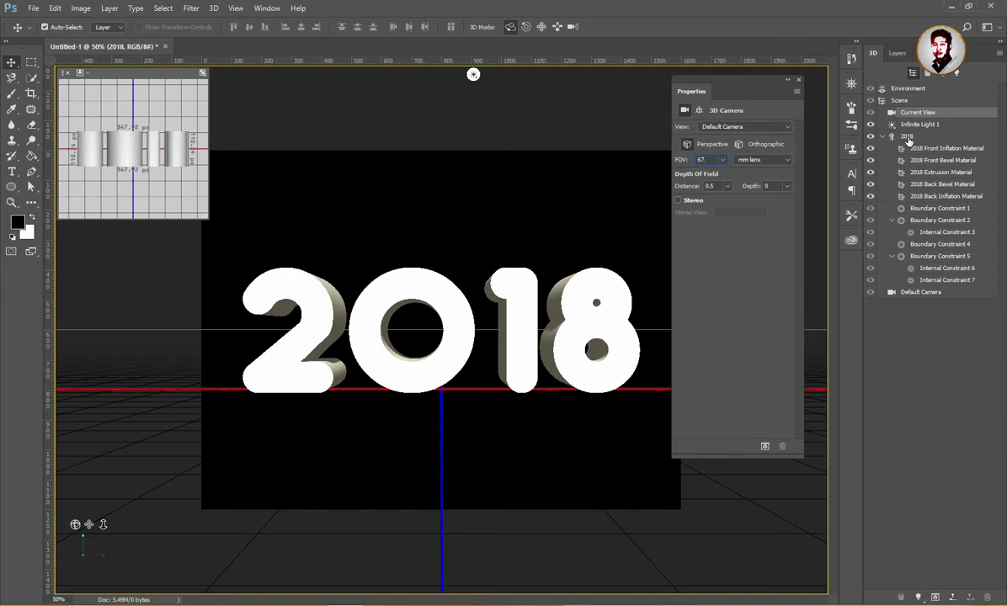
double_click(908, 137)
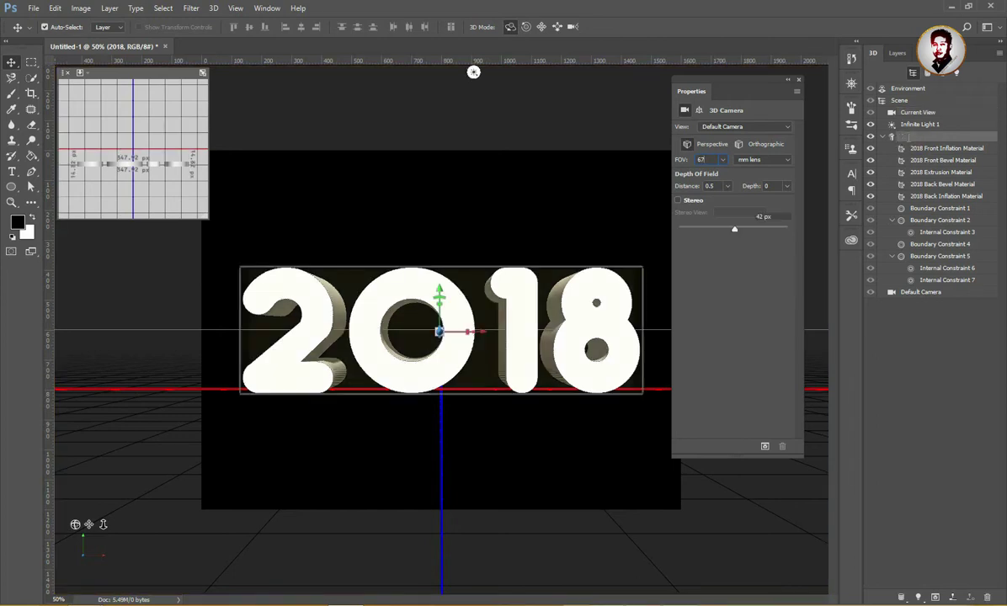
Apply the spiky contour preset to the front cap's bevel.
click(714, 110)
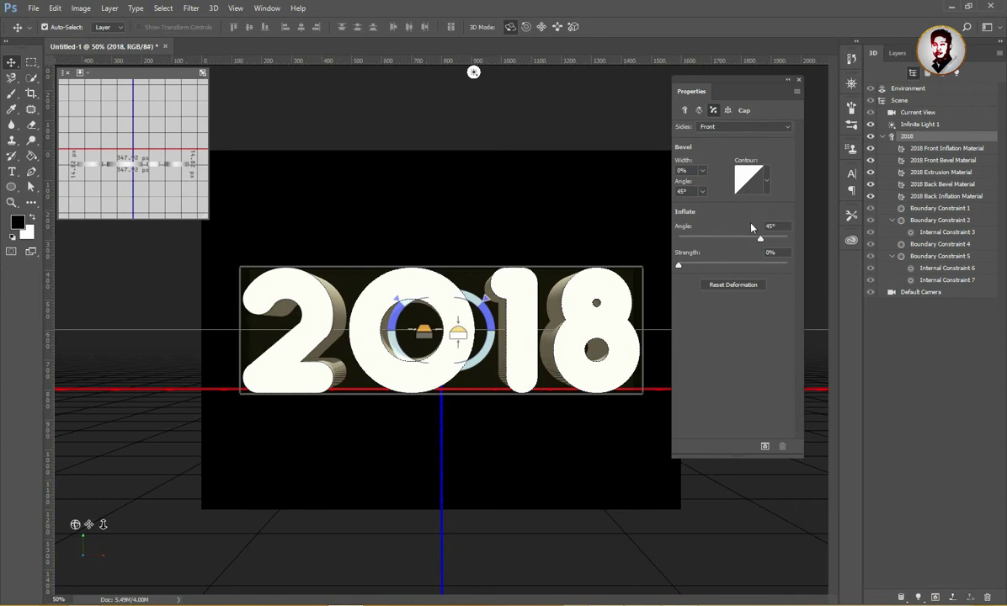
click(767, 184)
click(777, 212)
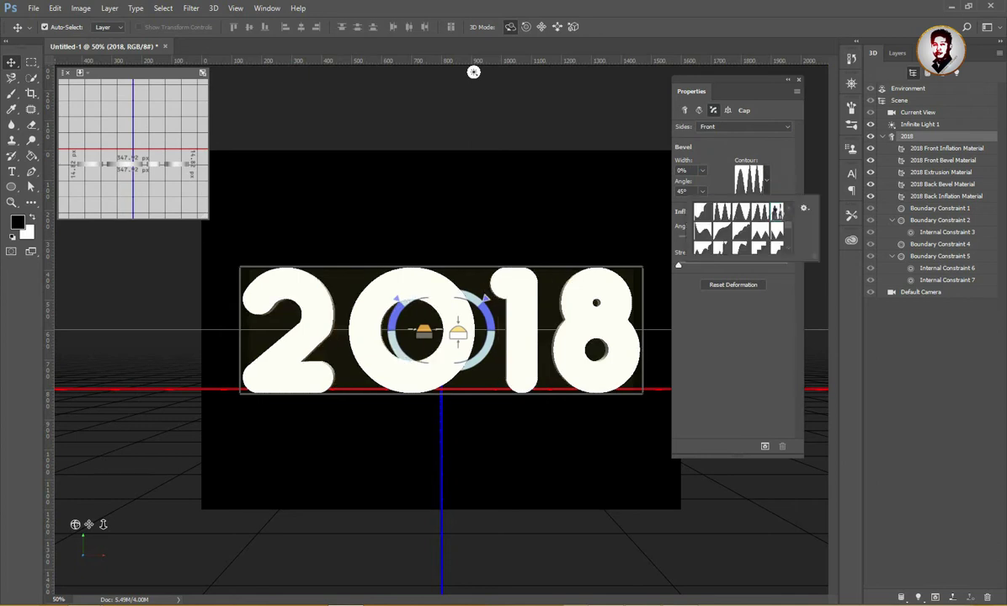
click(789, 172)
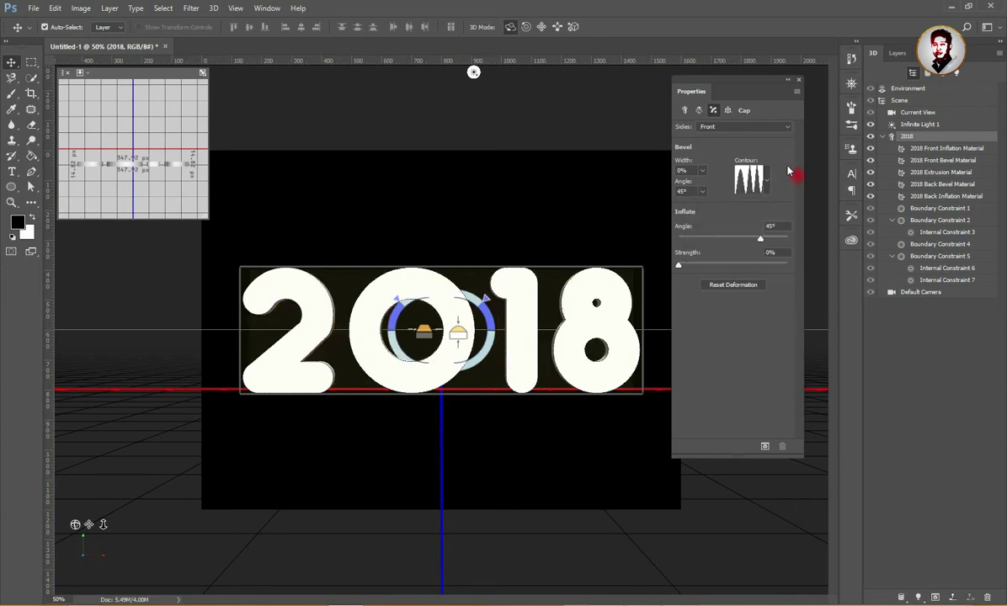
Set front bevel width 33%, inflate angle 44° and inflate strength 10%.
drag(682, 160, 661, 171)
text(33)
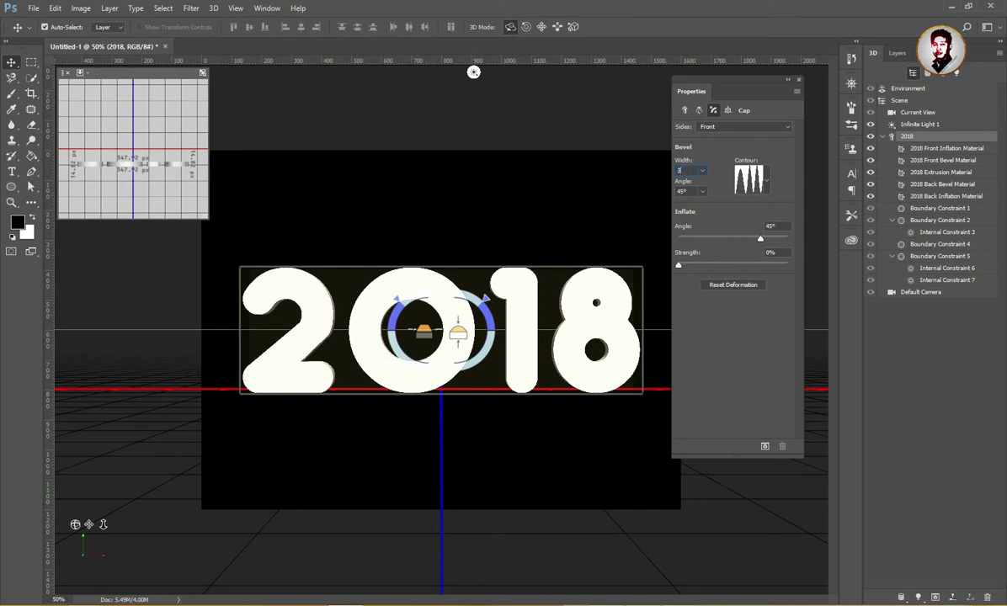
key(Return)
click(773, 228)
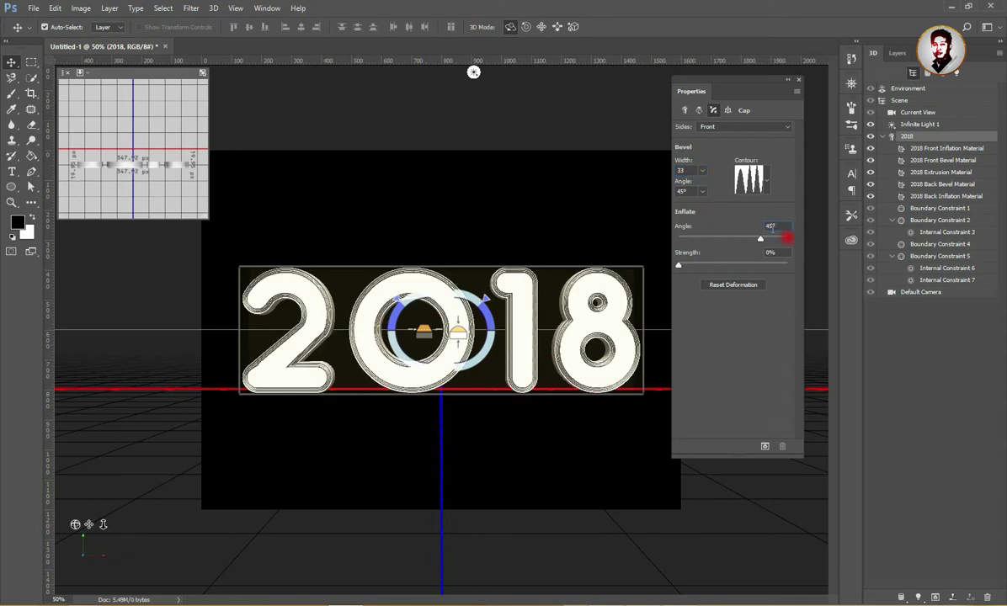
key(Down)
key(Tab)
text(1)
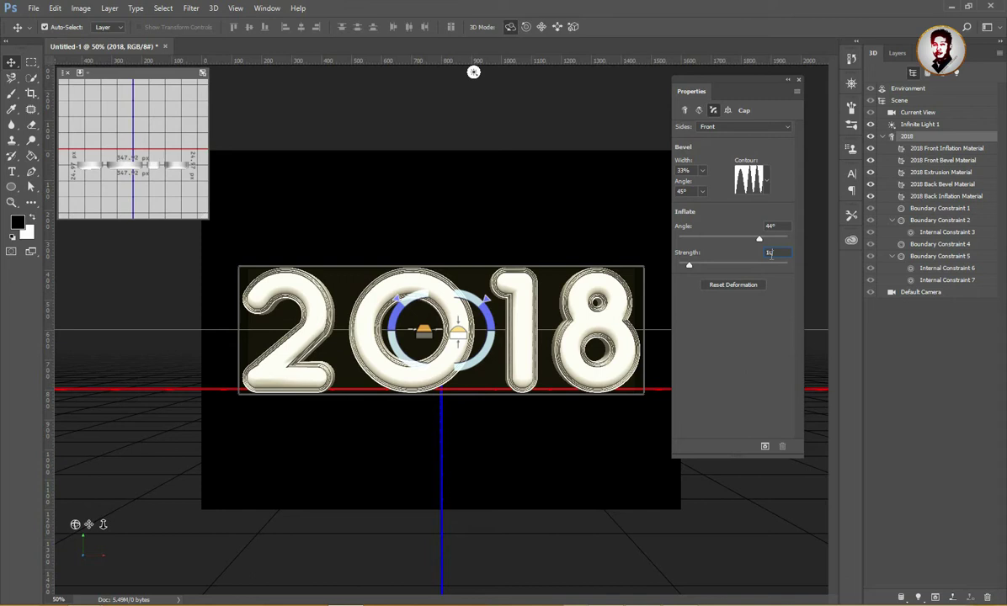
click(924, 154)
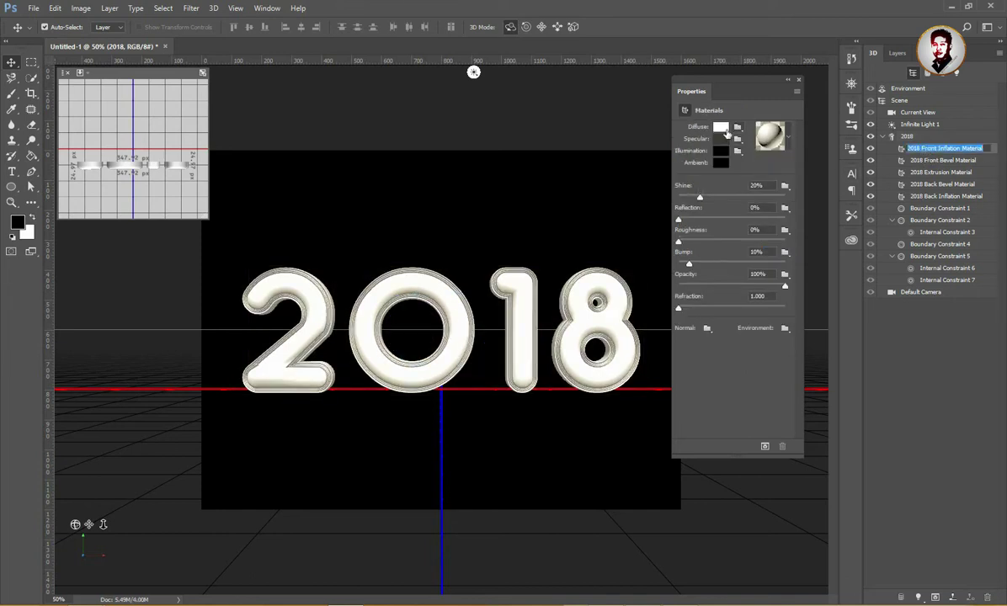
Set the front inflation material's diffuse colour to olive R 98, G 96, B 62.
click(721, 129)
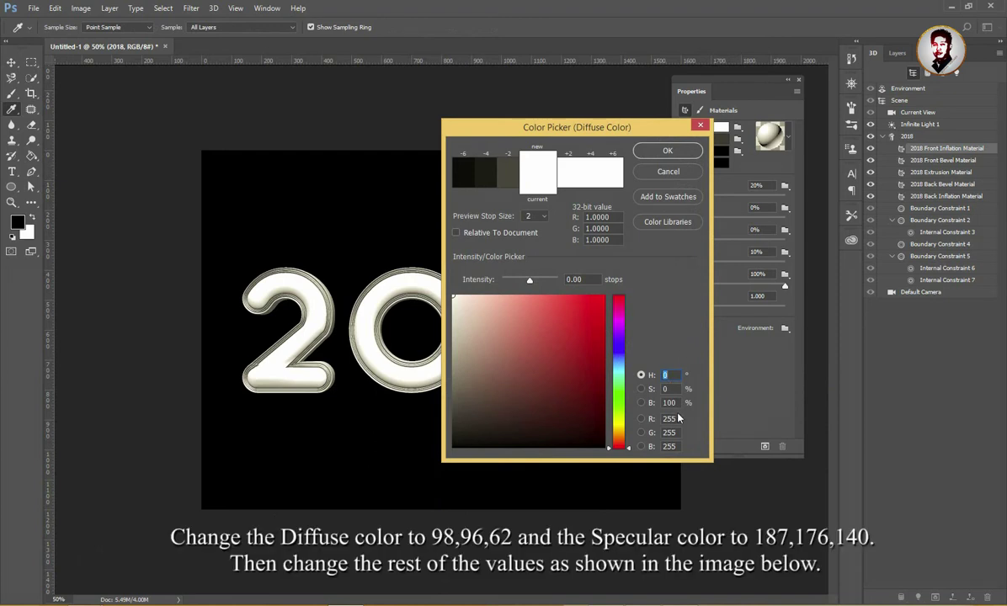
click(678, 419)
text(96)
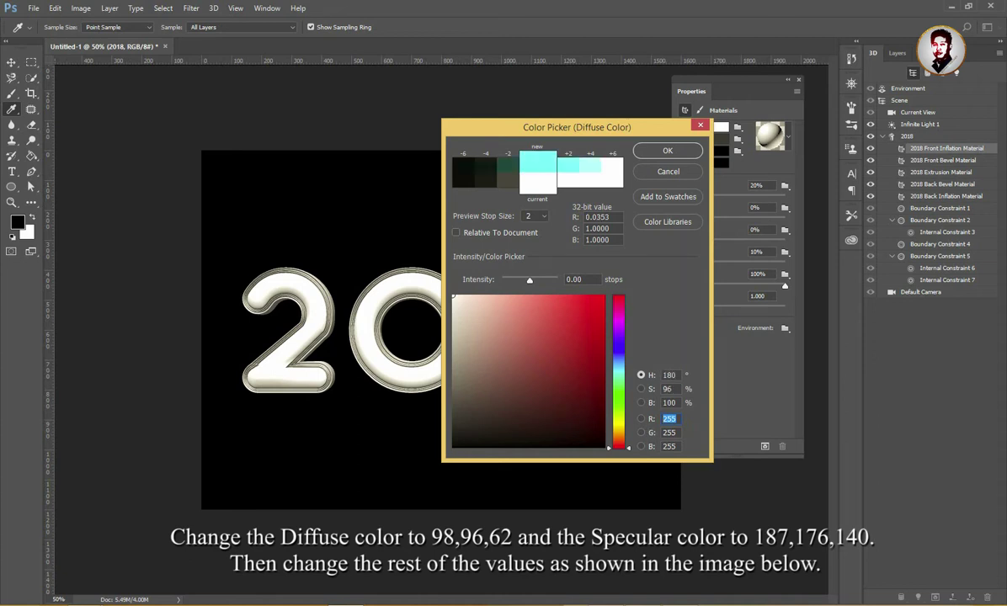
text(8)
key(Tab)
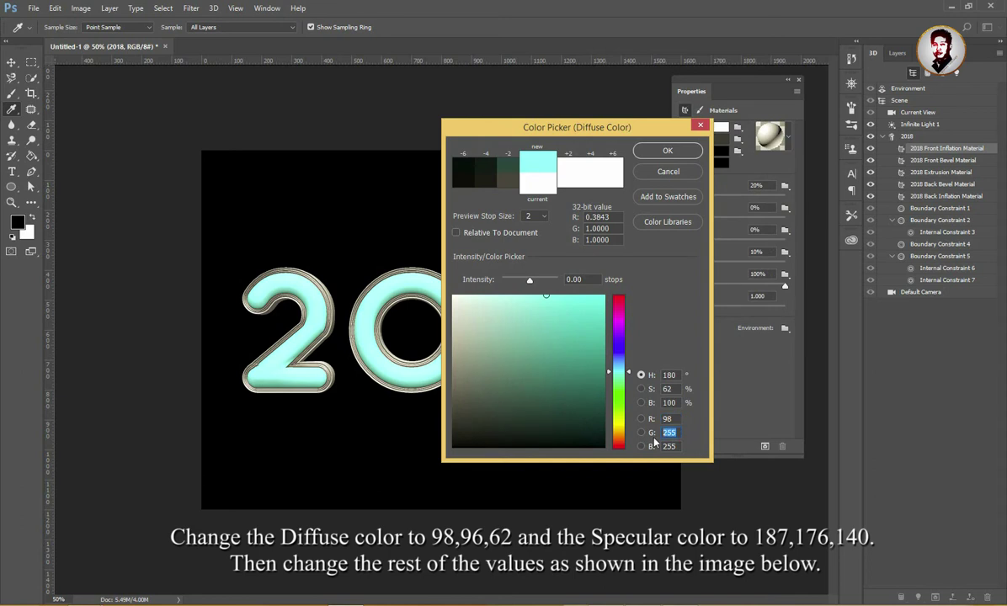
text(96)
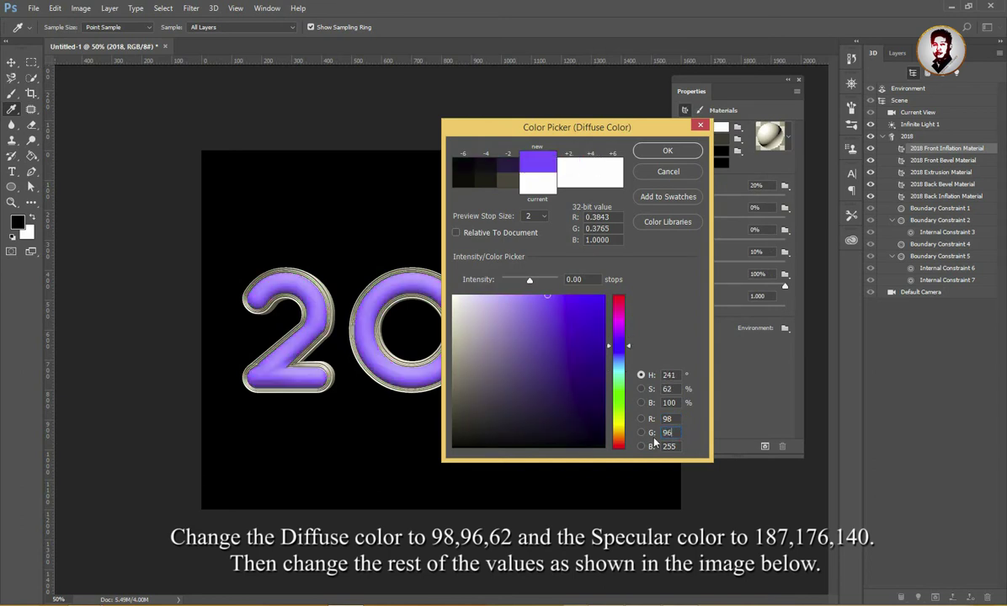
key(Tab)
text(62)
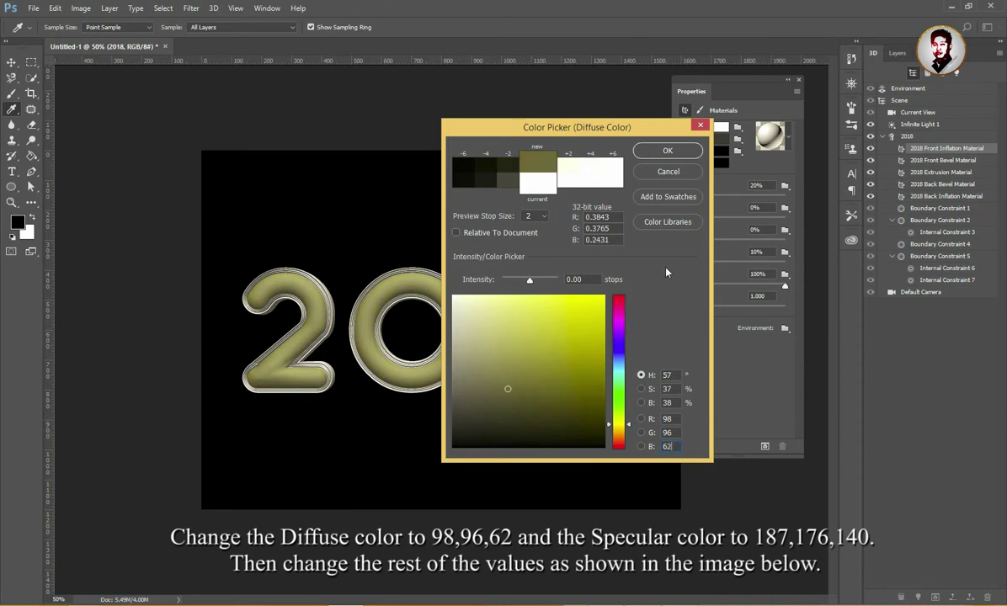
click(667, 152)
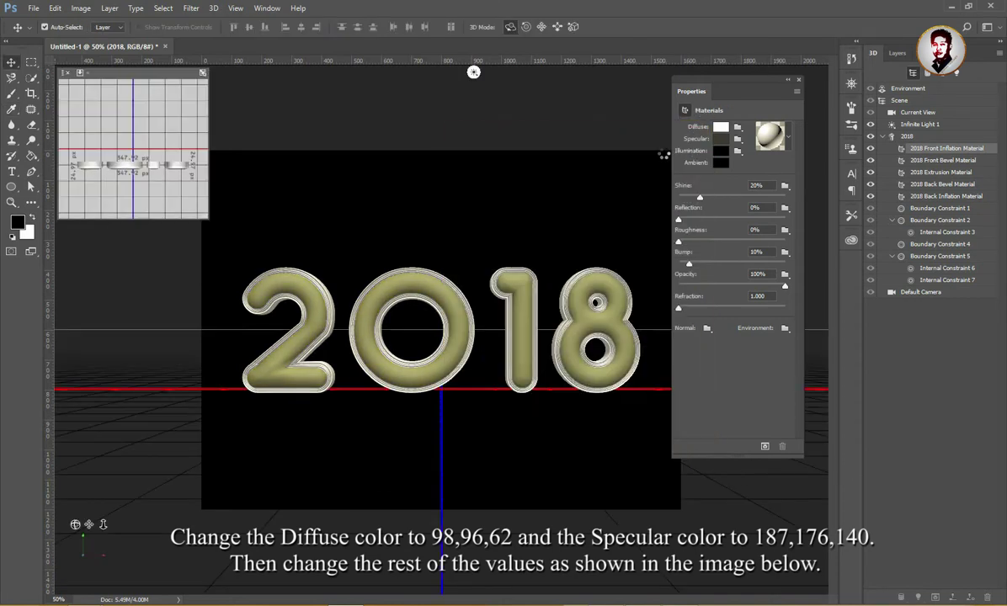
Set its specular colour to pale gold R 187, G 176, B 140.
click(721, 140)
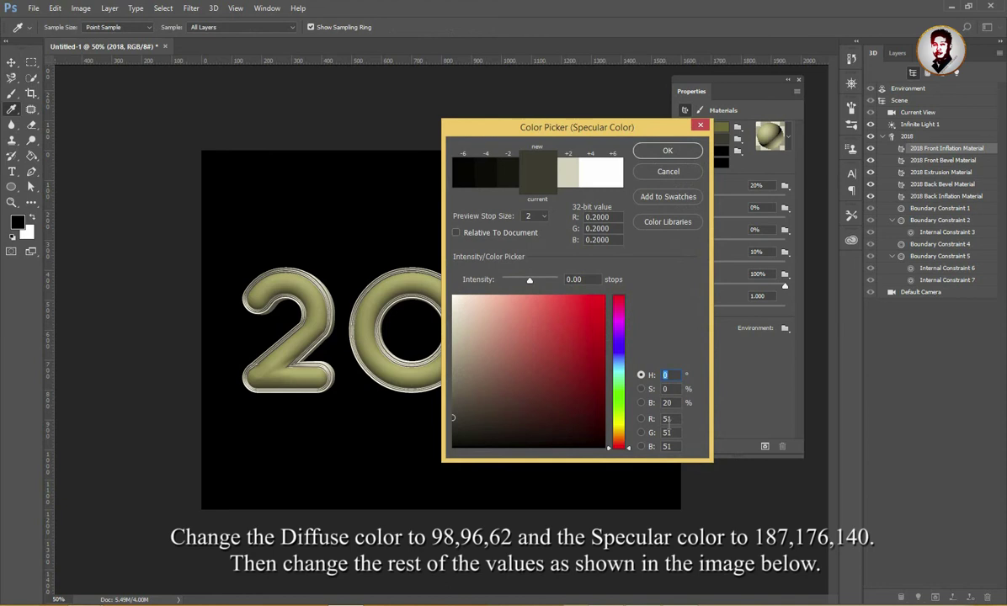
key(Tab)
key(Tab)
key(Tab)
text(1)
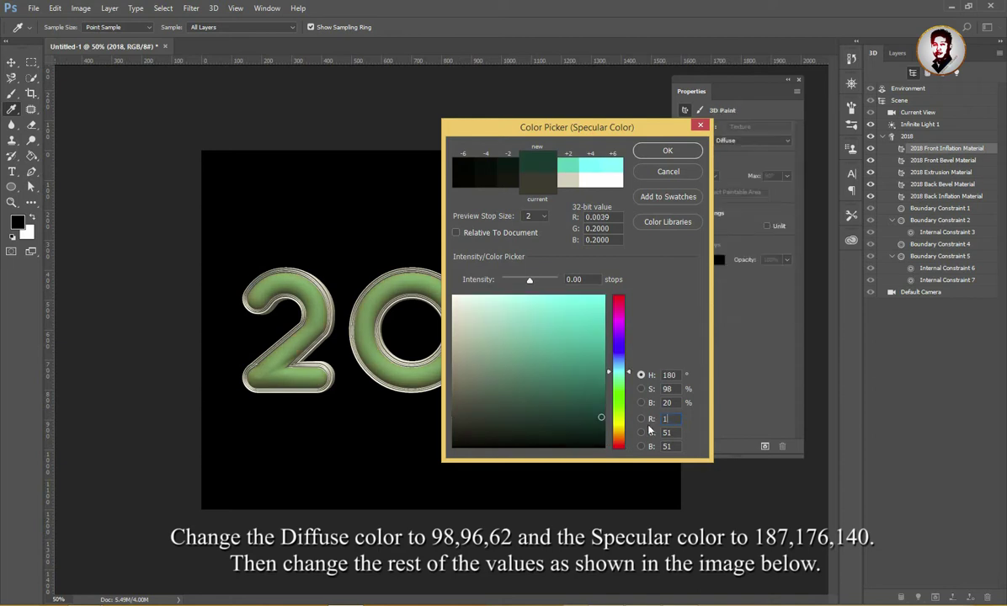
text(87)
key(Tab)
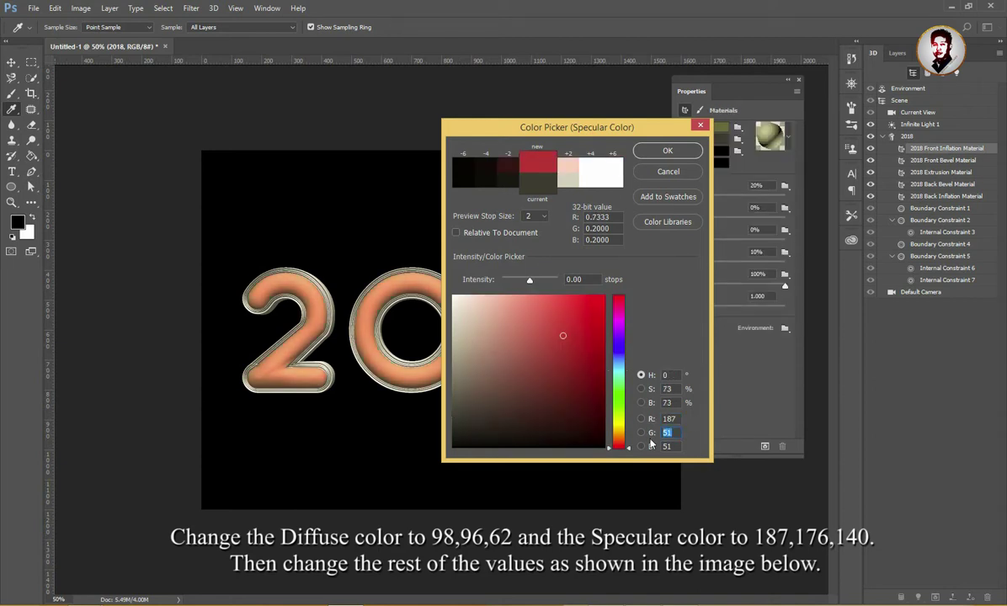
text(176)
key(Tab)
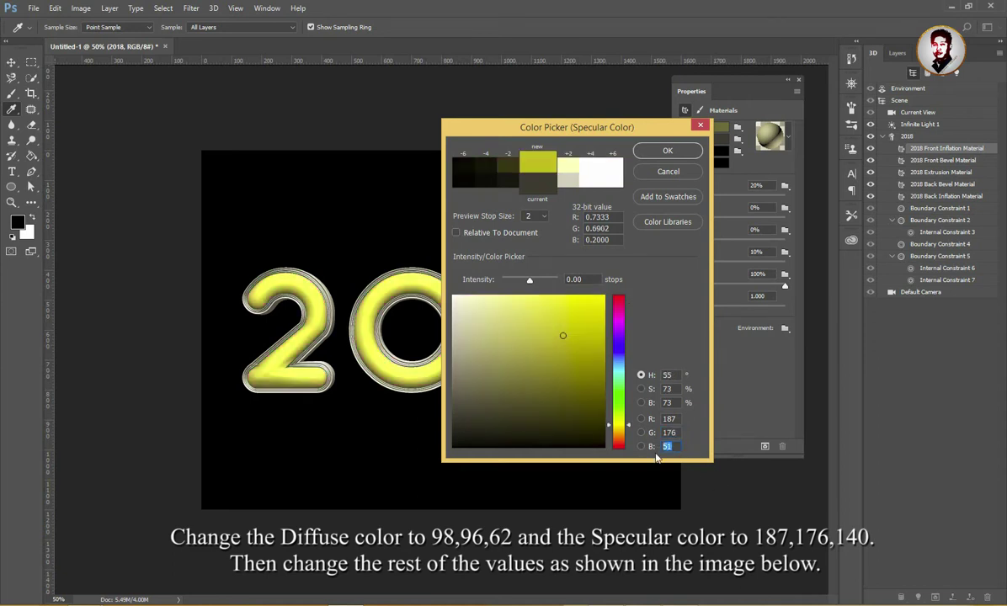
text(140)
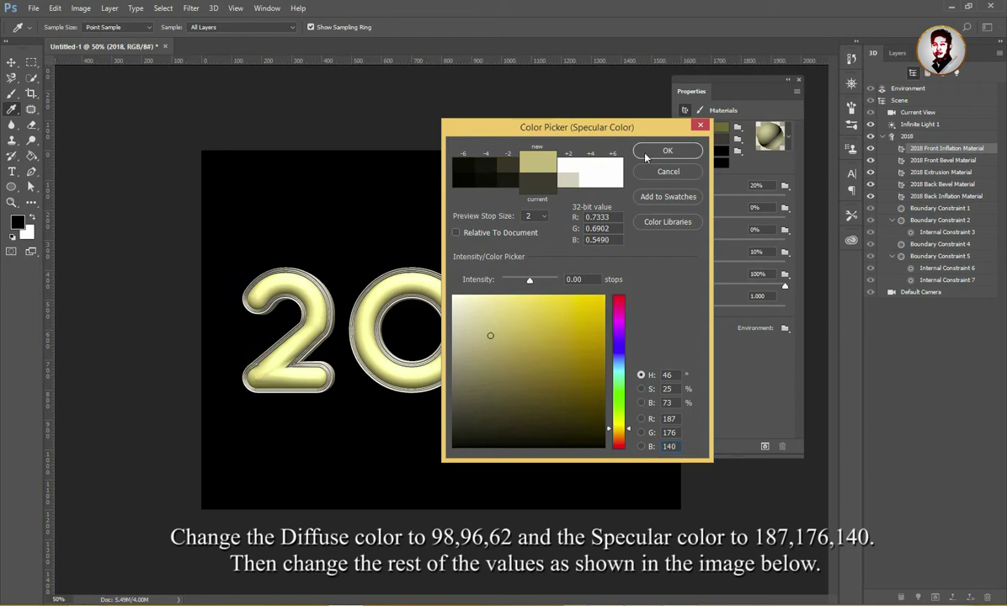
click(666, 153)
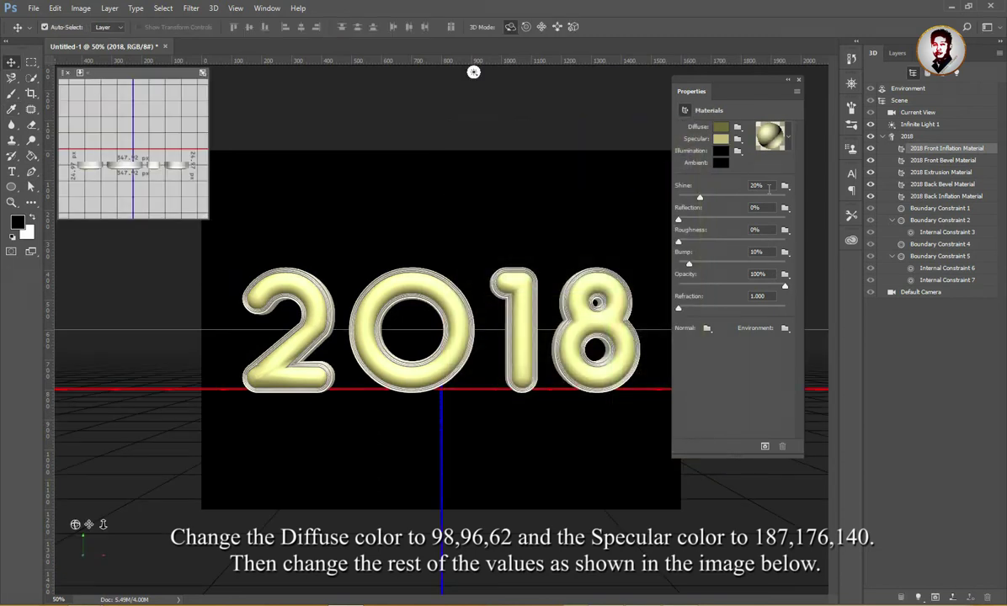
Set the material's Shine to 40% and Reflection to 25%.
double_click(768, 188)
text(40)
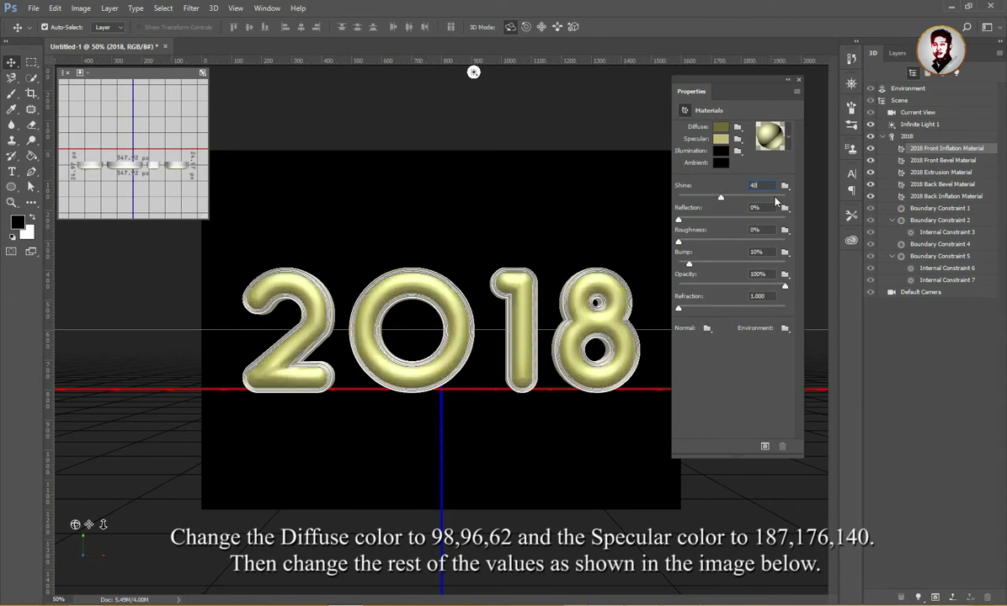
double_click(769, 207)
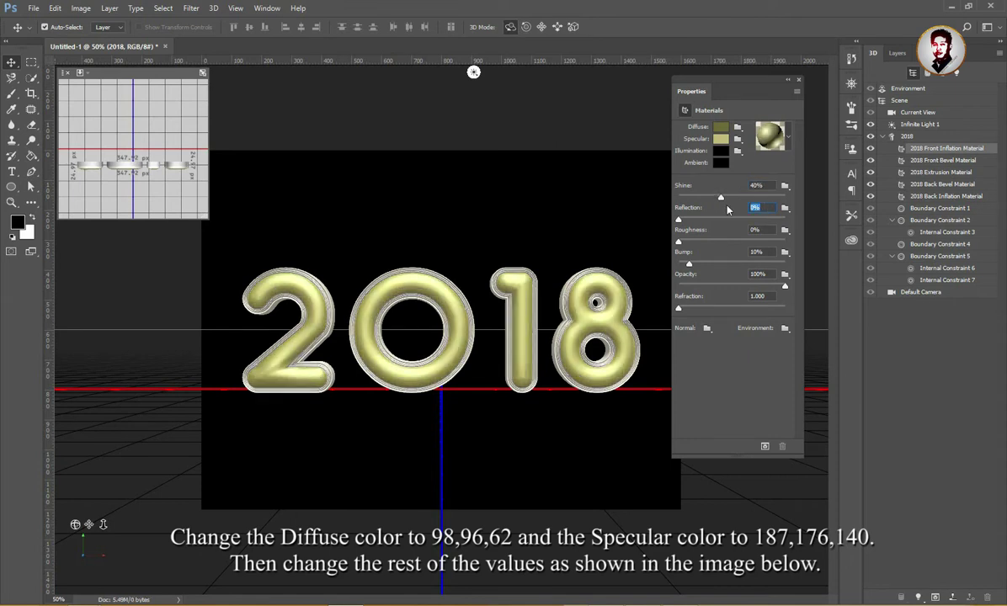
text(25)
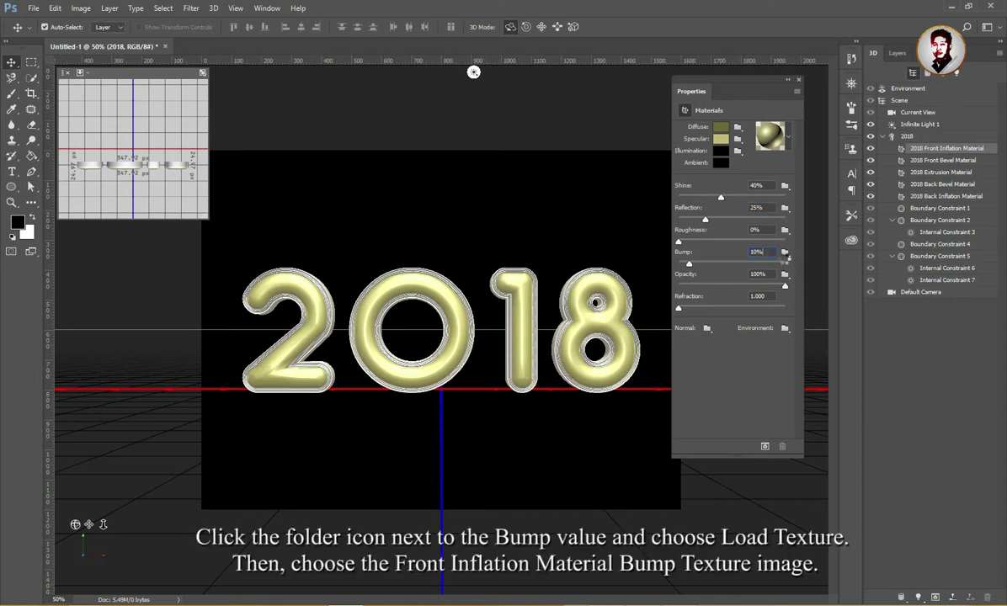
Load FrontInflationMaterialBumpTexture as the material's bump texture.
click(786, 254)
click(812, 278)
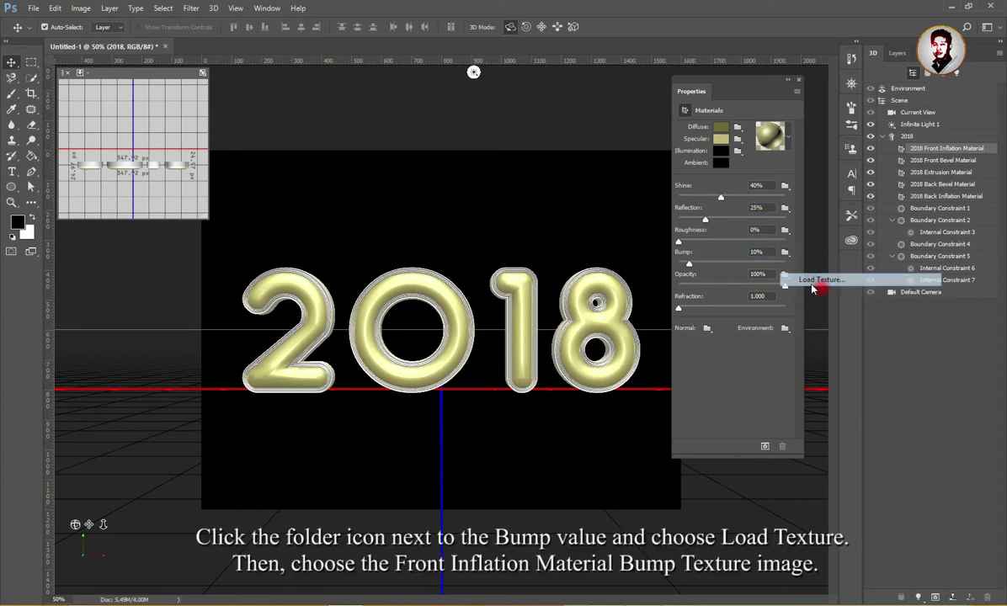
double_click(614, 312)
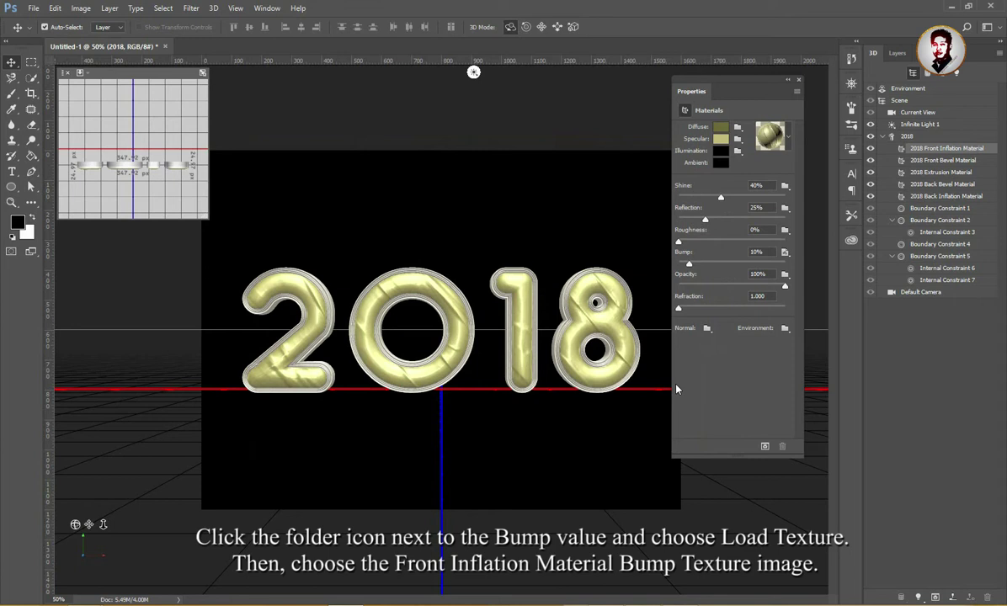
click(785, 252)
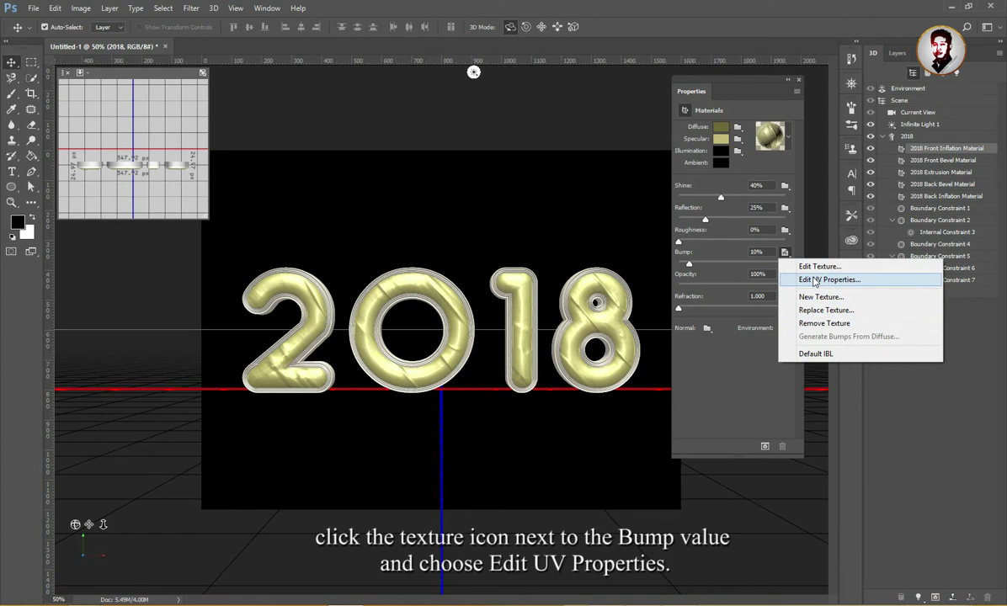
In the bump texture's UV properties, set U and V scale to 200%.
click(816, 281)
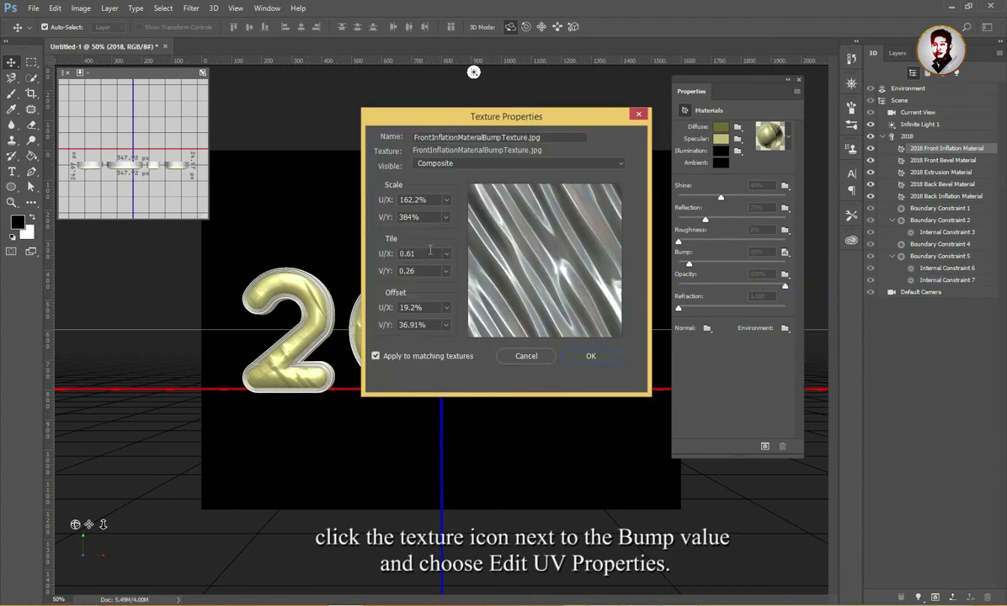
click(402, 199)
text(2)
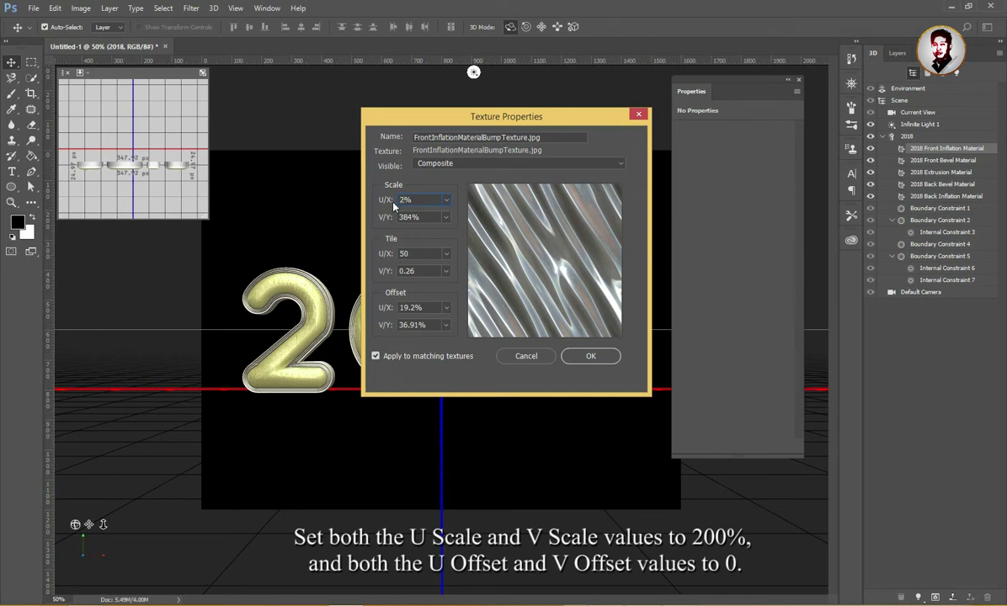
text(0)
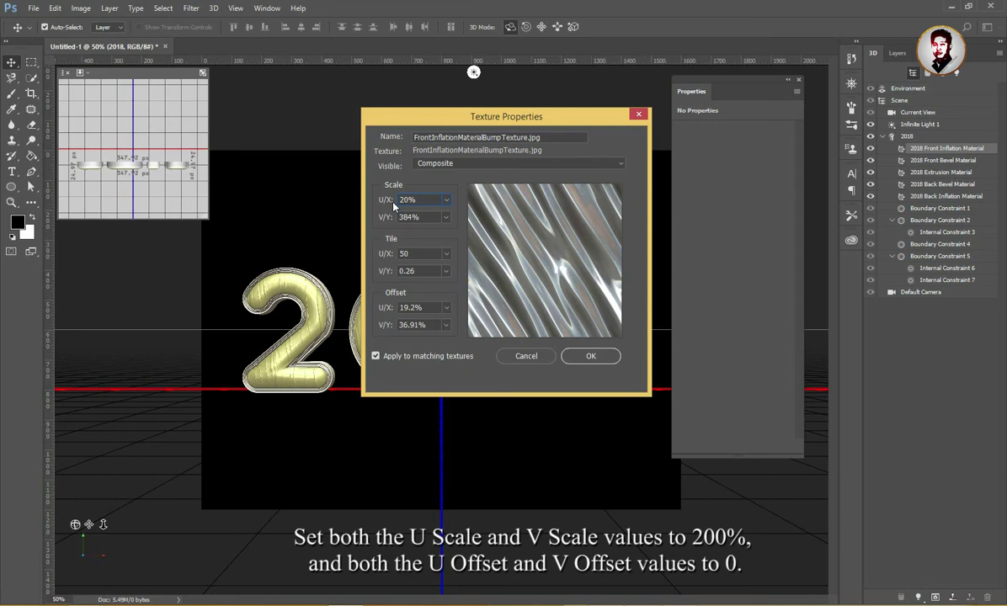
text(0)
click(413, 217)
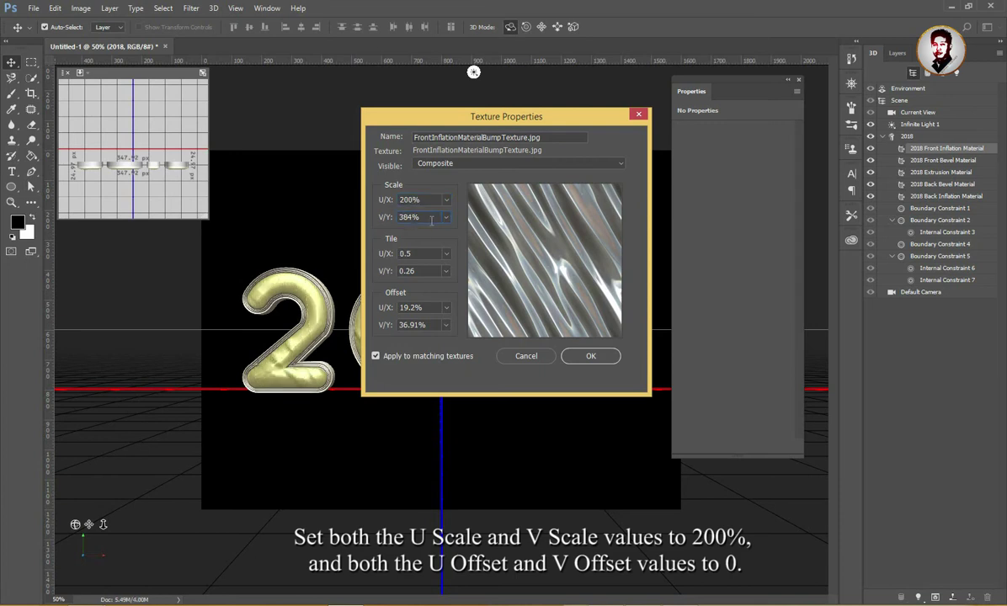
key(BackSpace)
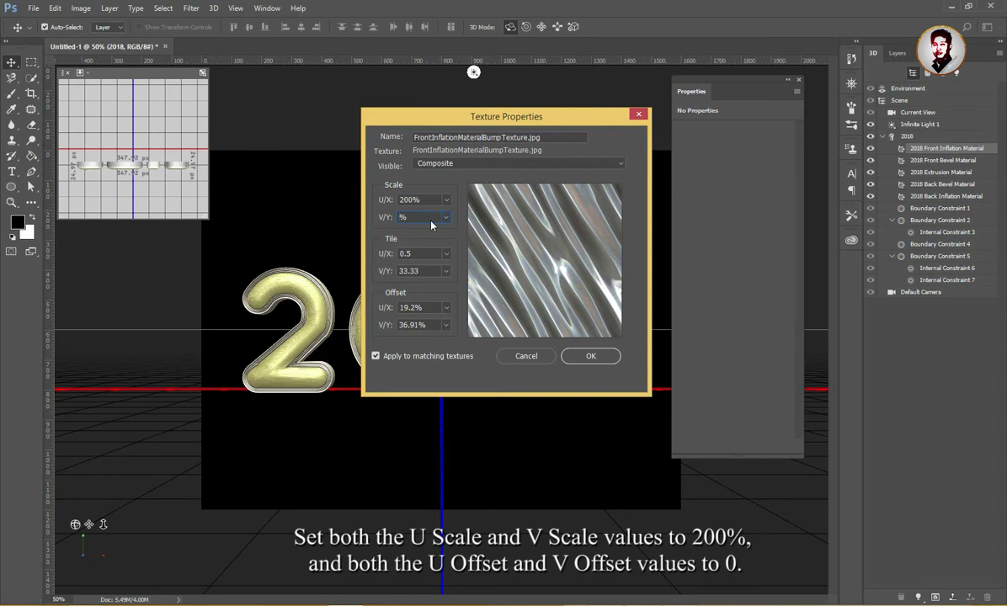
text(2)
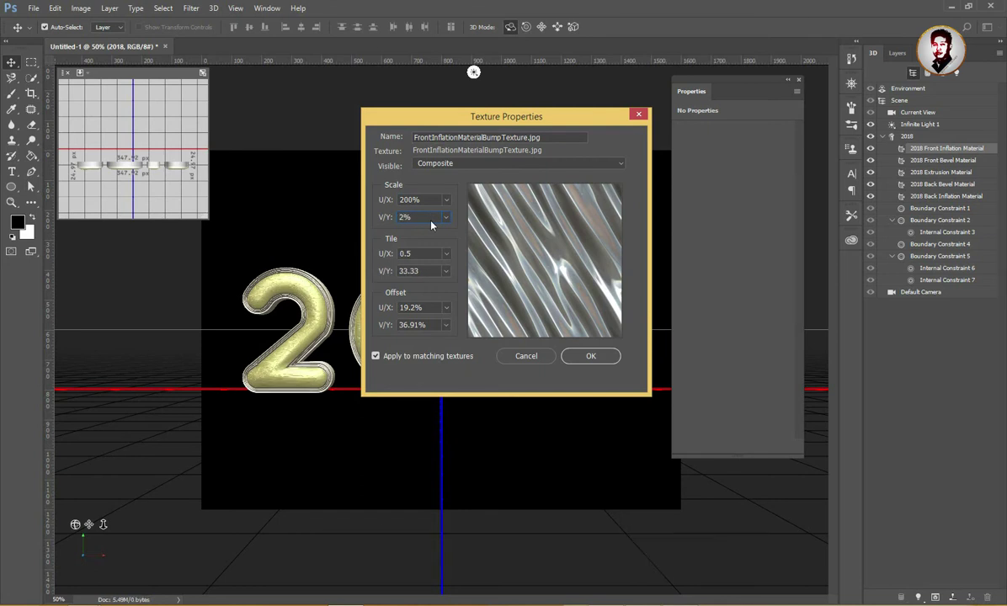
text(00)
click(591, 357)
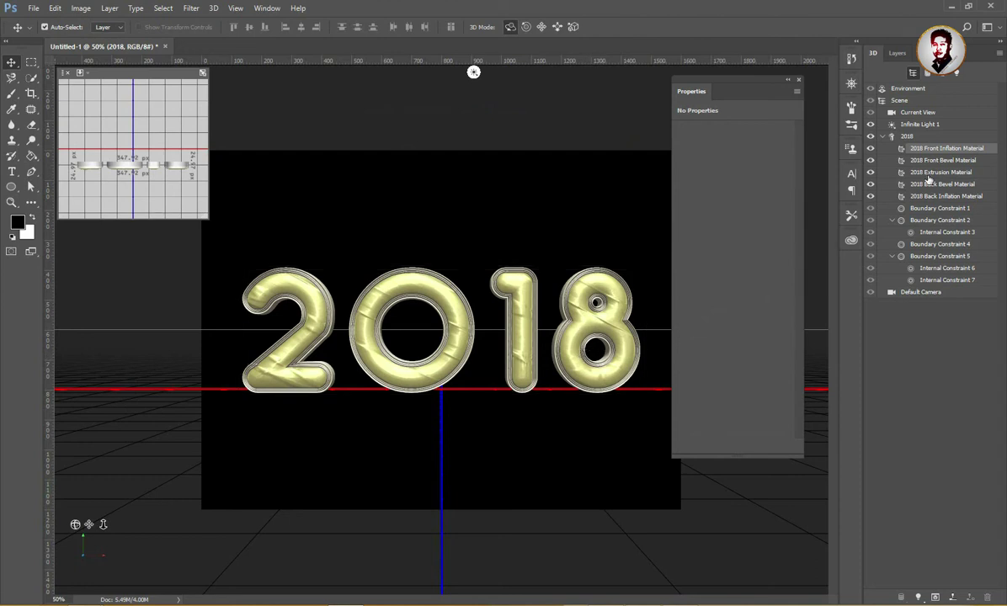
Select the 2018 front bevel material and give it diffuse R 163, G 130, B 40.
click(937, 161)
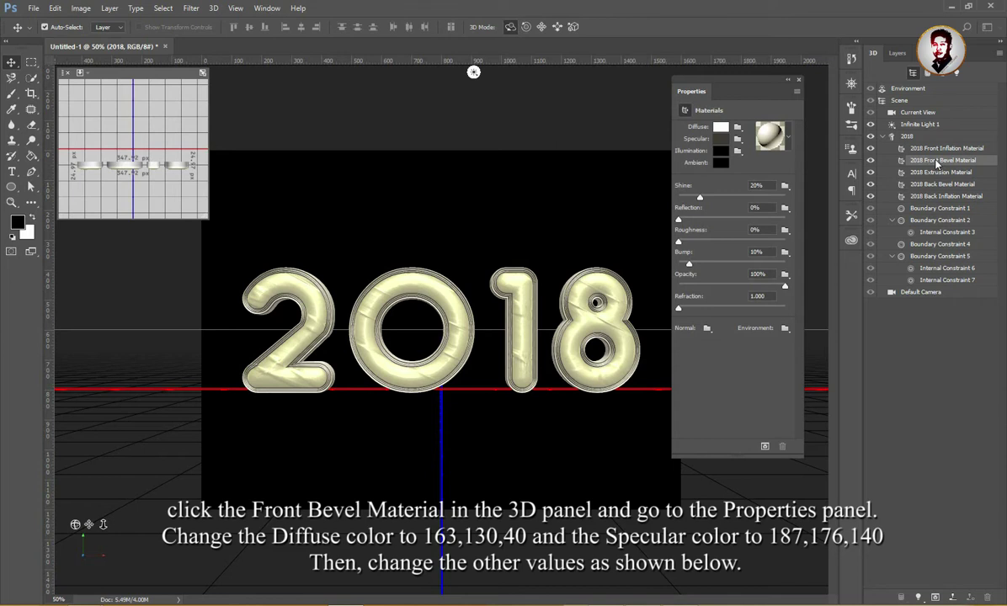
click(720, 127)
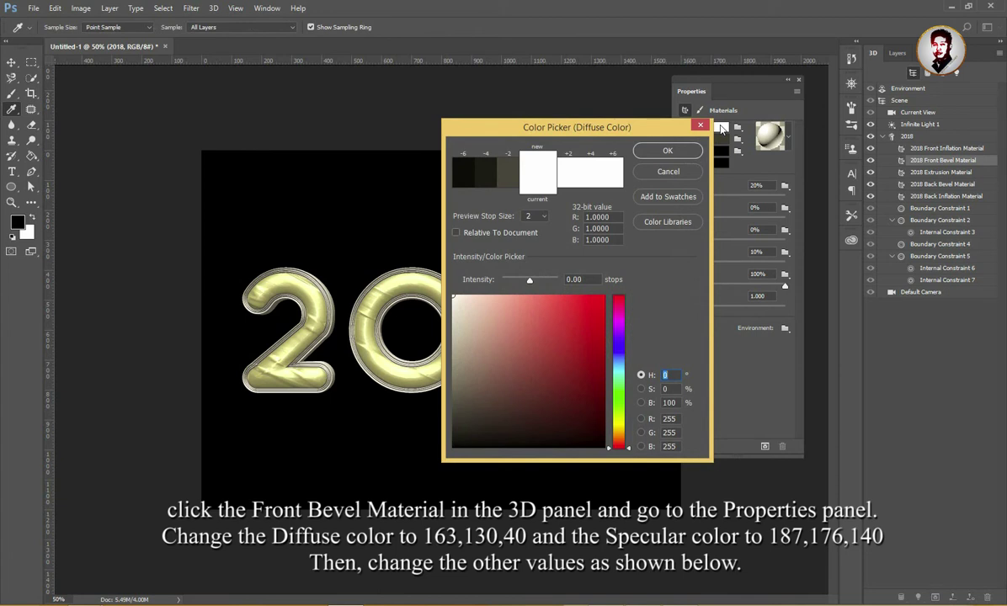
text(163)
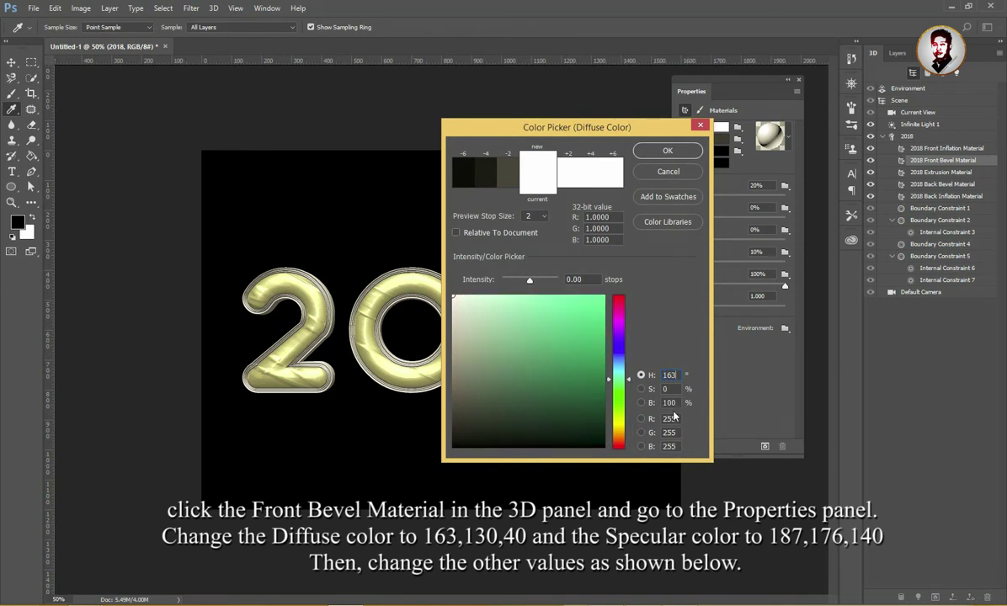
text(0)
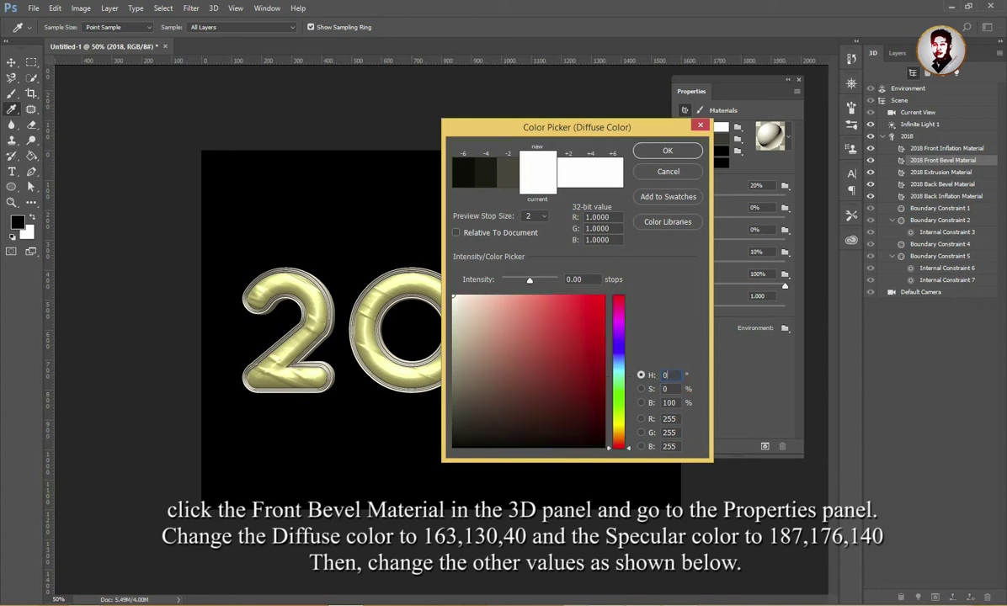
click(679, 419)
text(163)
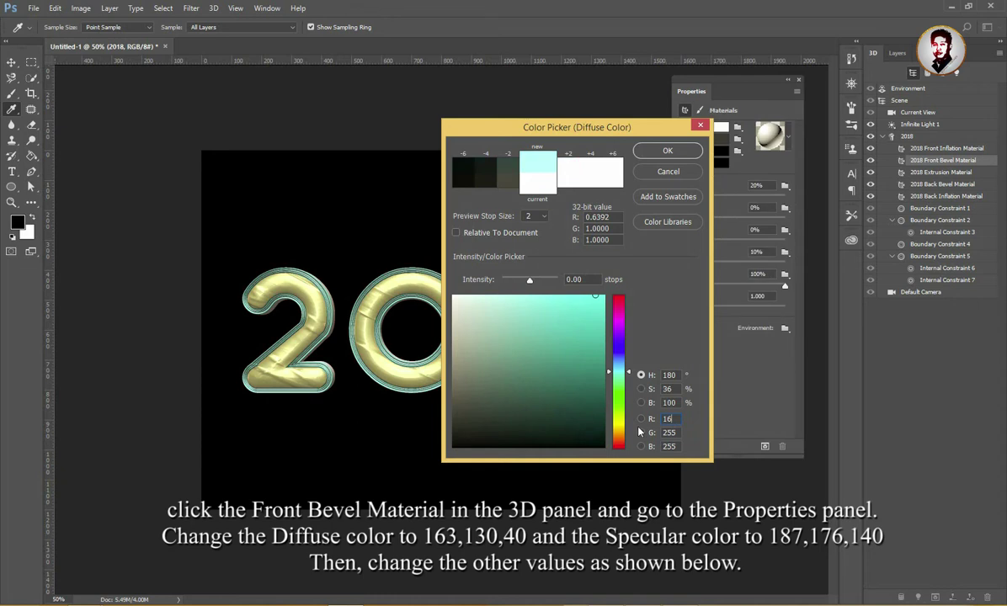
key(Tab)
text(130)
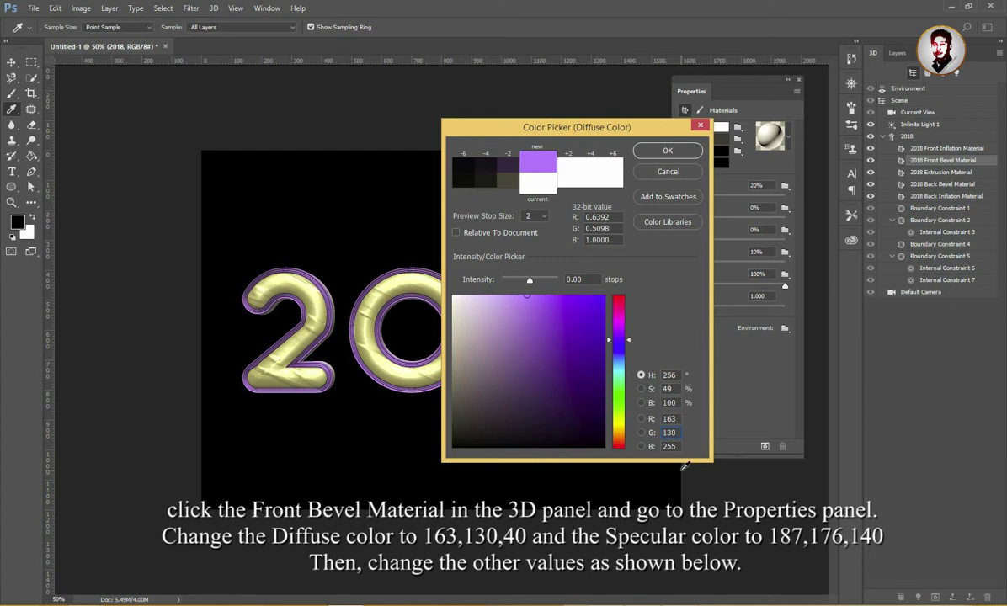
key(Tab)
text(40)
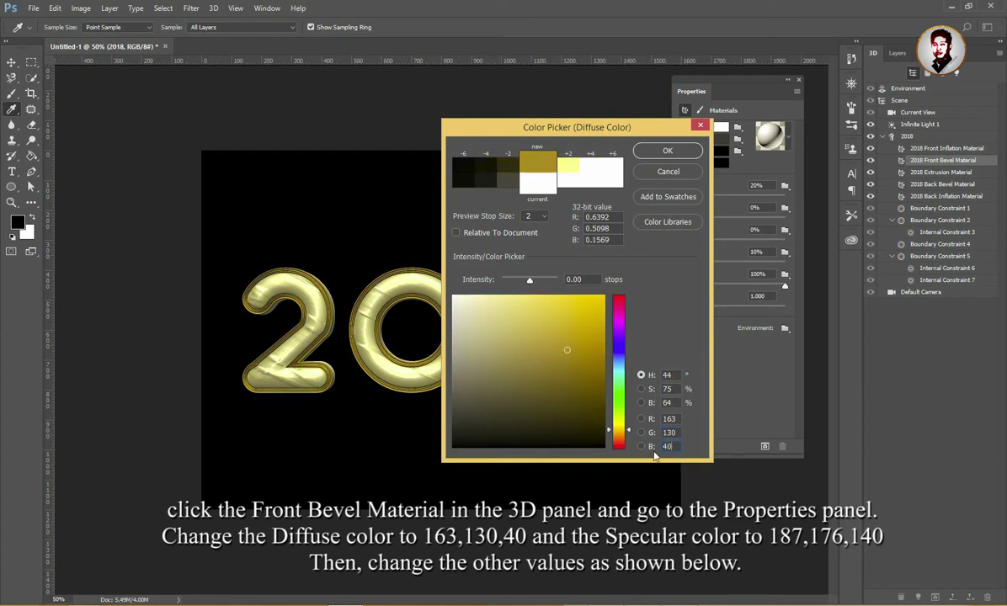
click(668, 151)
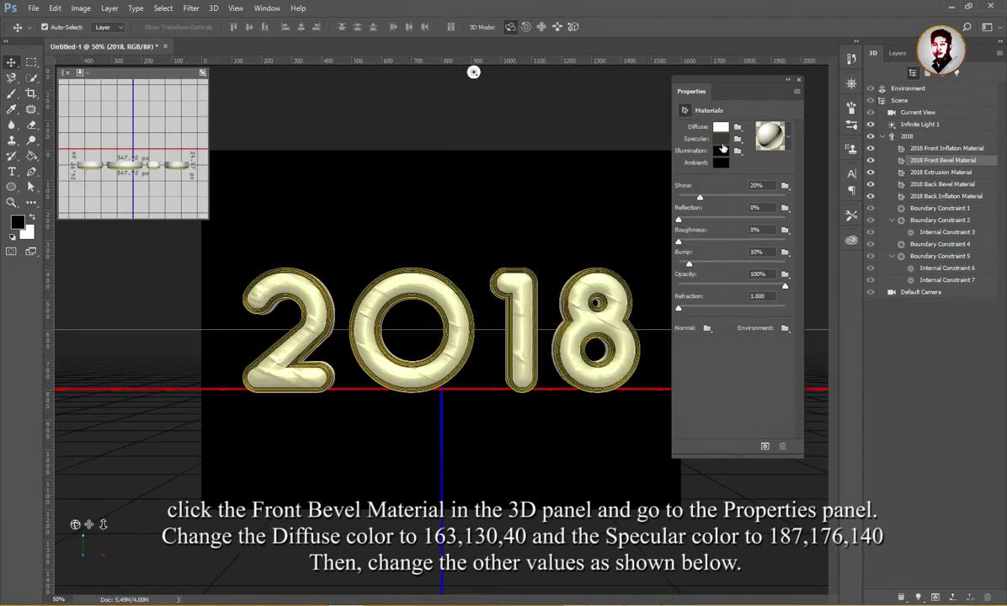
click(721, 139)
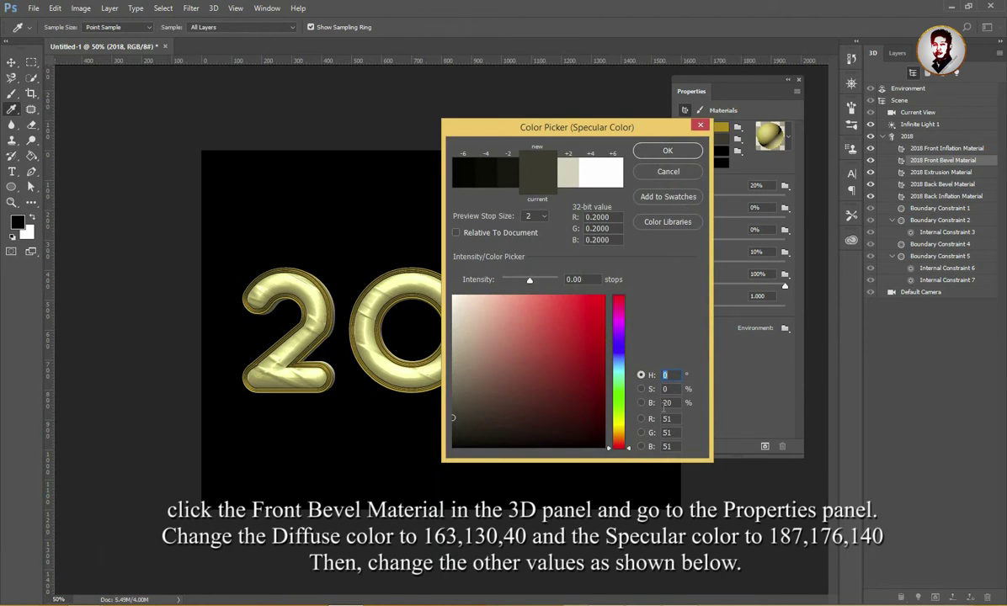
Enter 187, 176, 140 as the front bevel's specular RGB values and confirm.
key(Tab)
key(Tab)
key(Tab)
text(1)
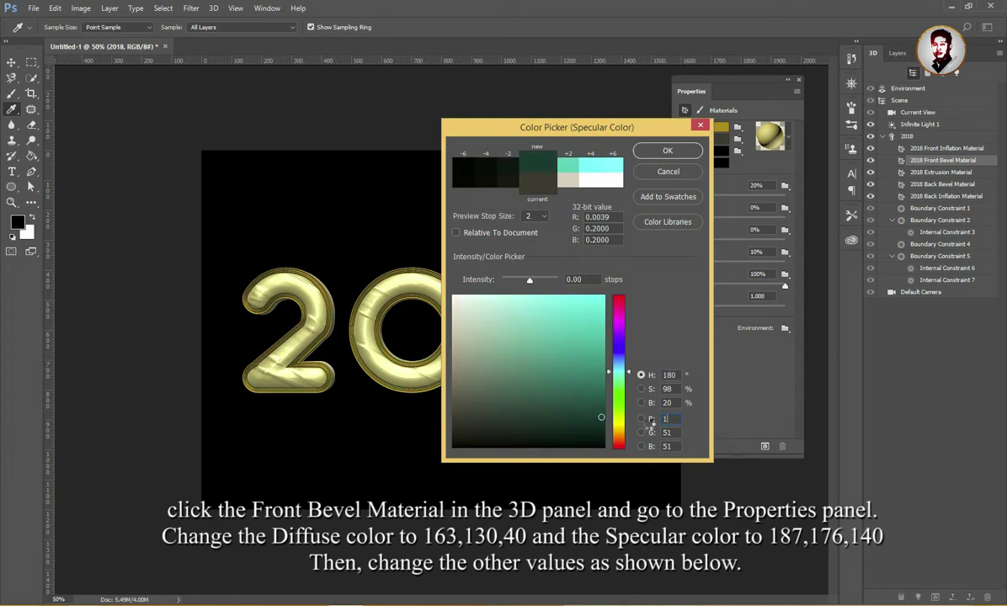
text(87)
key(Tab)
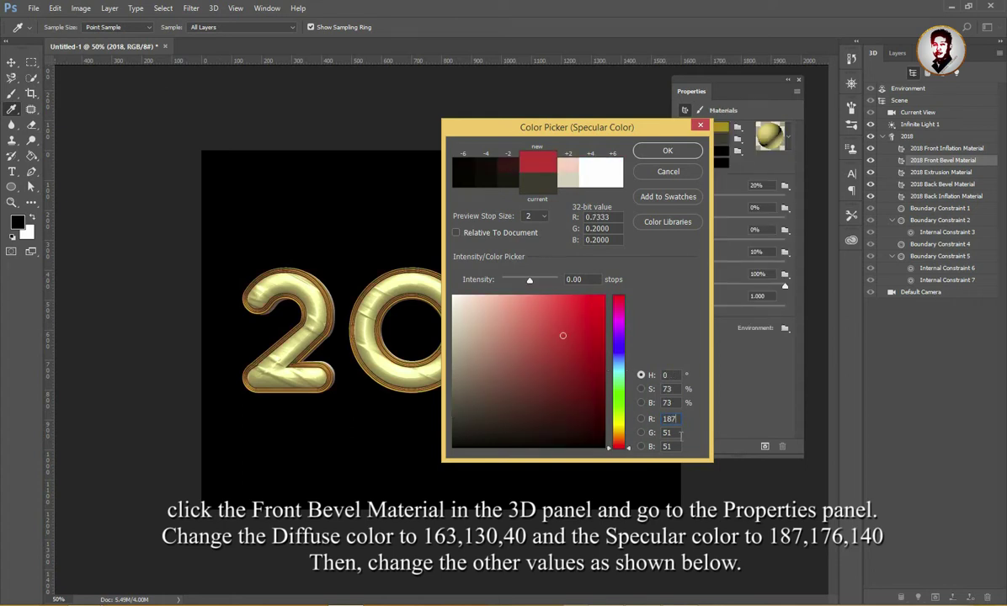
text(176)
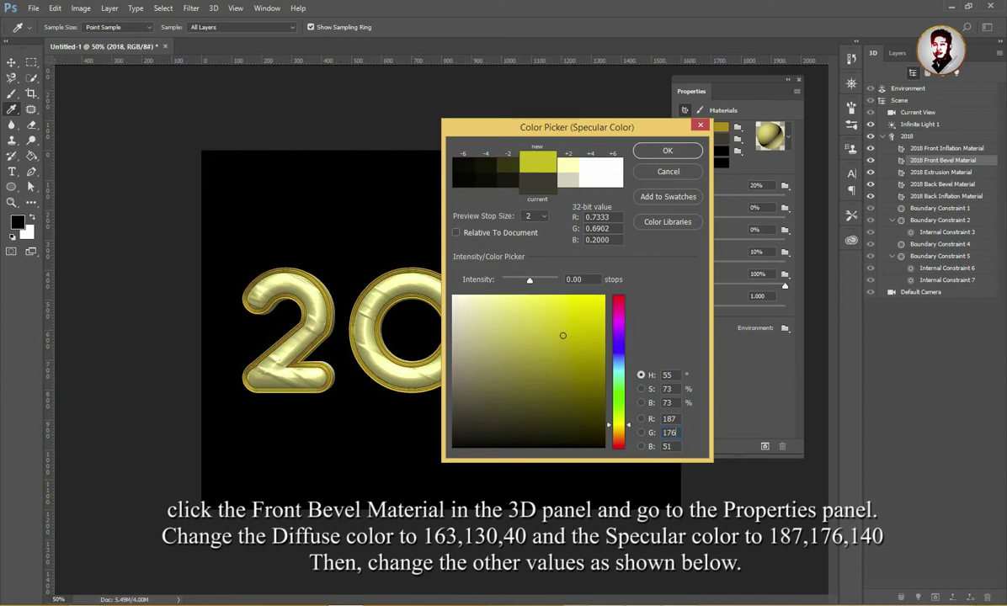
key(Tab)
text(140)
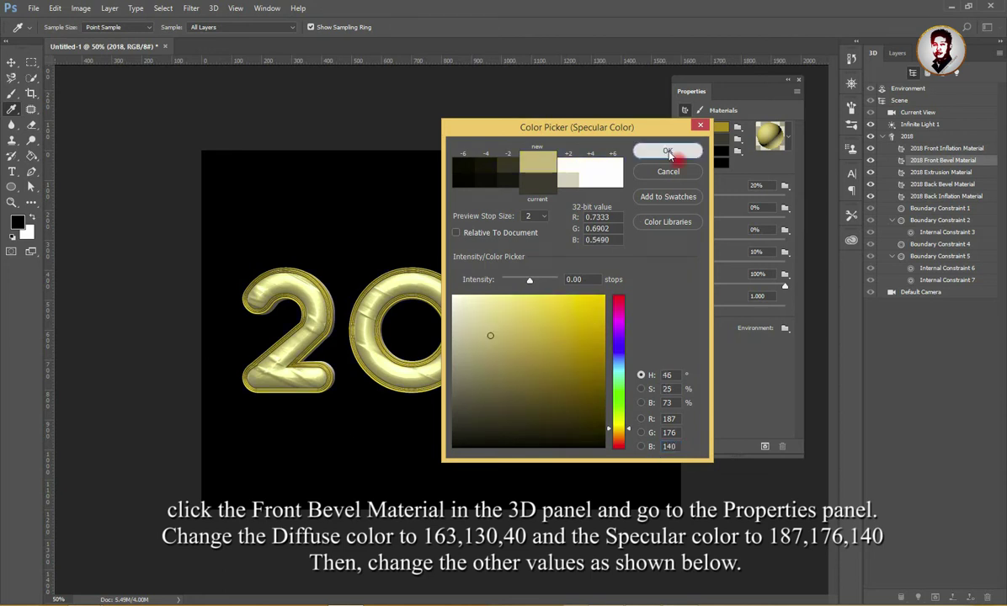
click(668, 152)
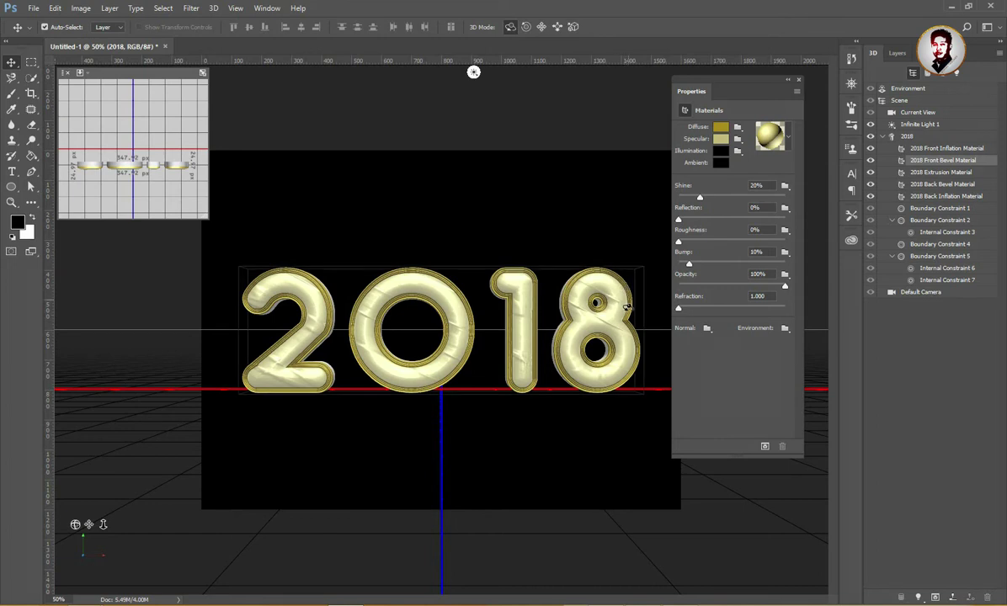
Enter 40% in both the Shine and Reflection fields of the front bevel material.
click(758, 185)
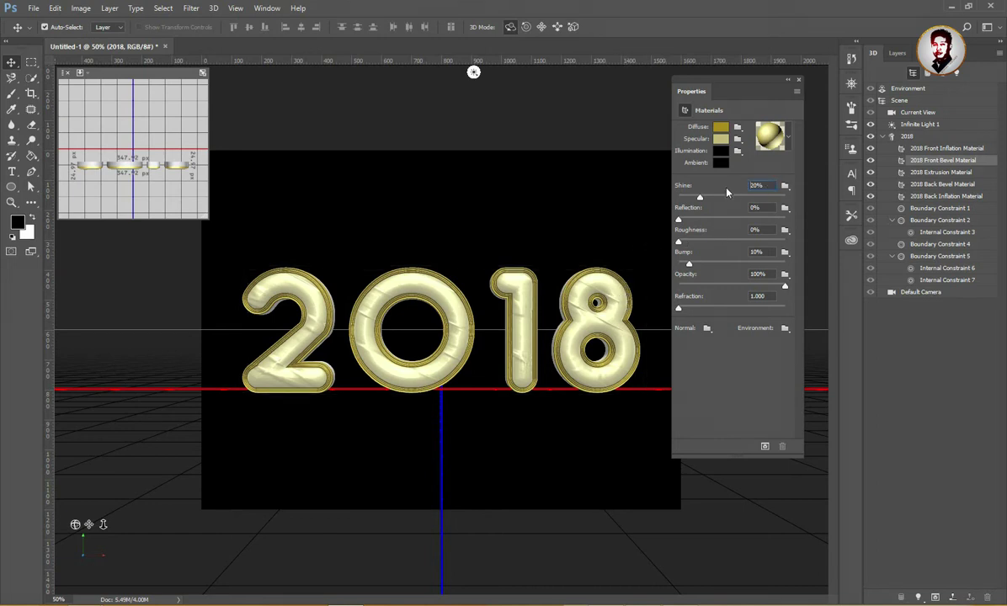
key(ctrl+a)
text(40)
click(777, 216)
text(40)
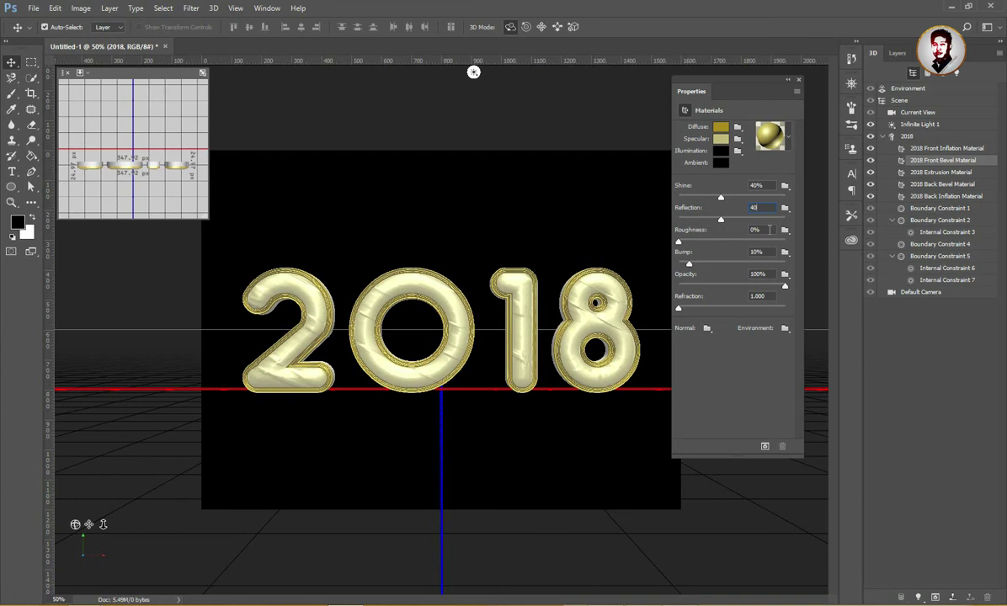
click(768, 252)
click(772, 273)
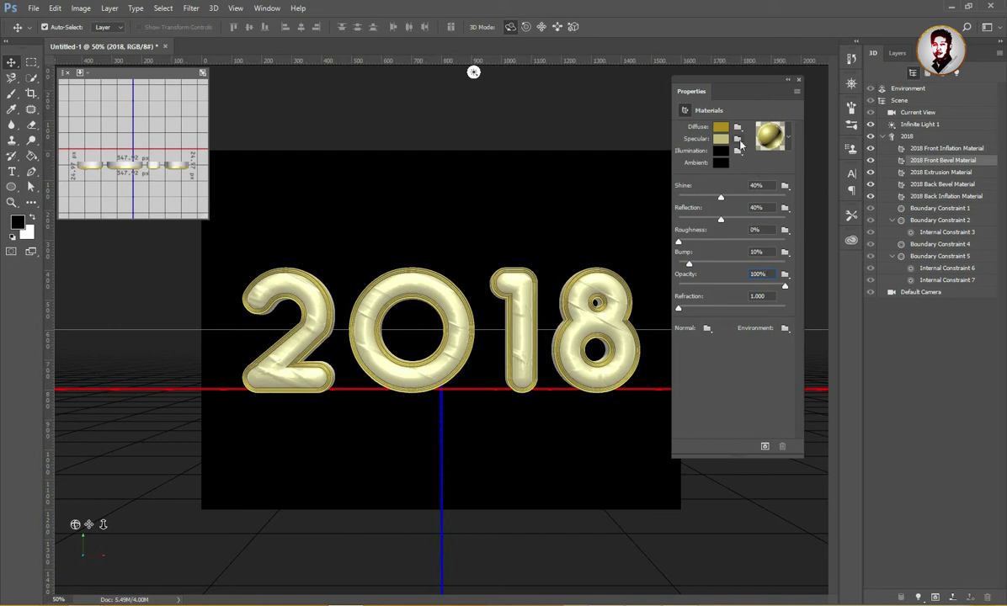
click(788, 137)
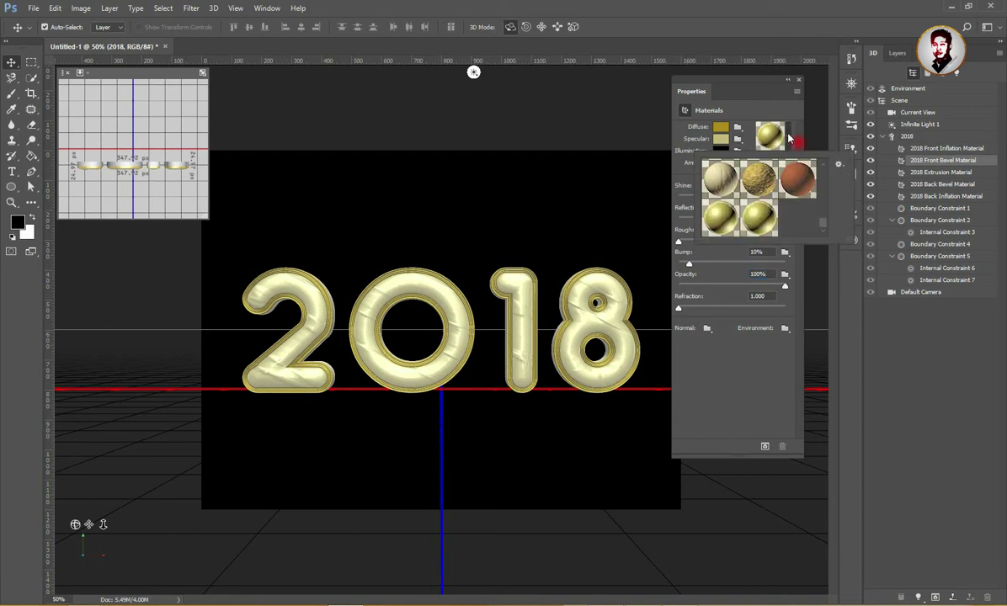
Start a new material preset from the gold front bevel, removing 'Front Bevel' from its name.
click(839, 164)
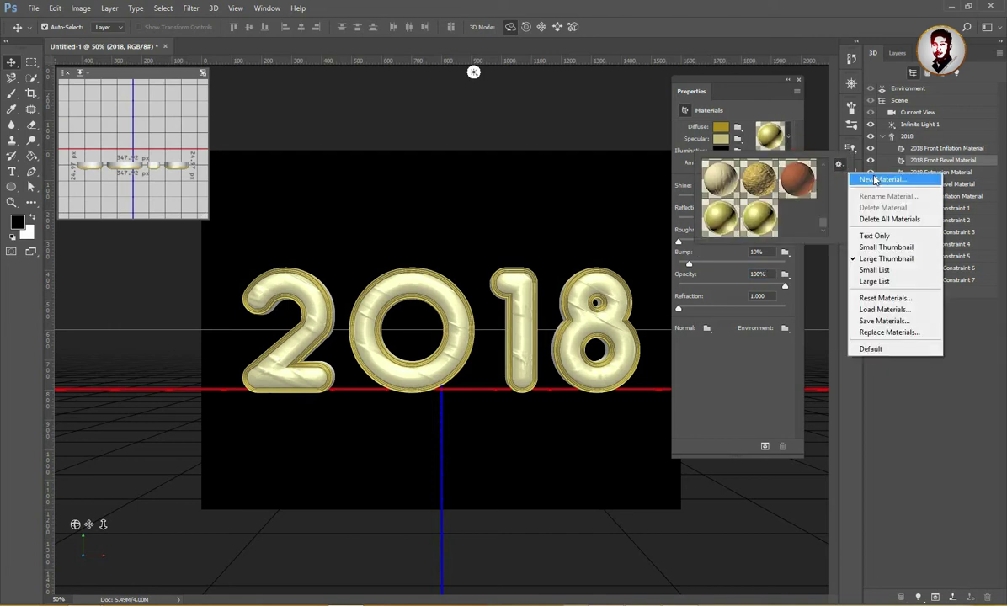
click(876, 180)
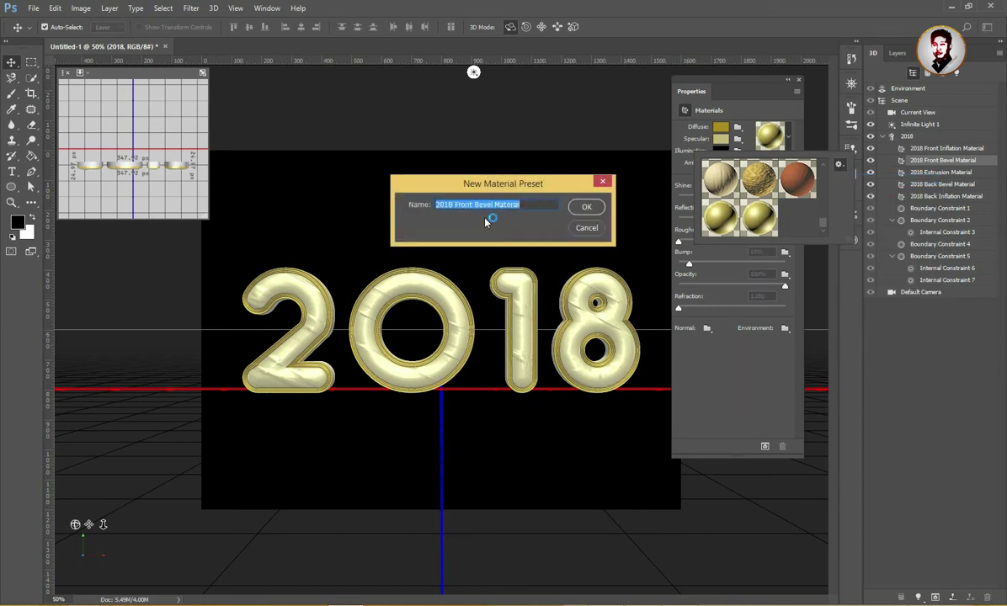
click(455, 204)
drag(455, 204, 496, 204)
key(BackSpace)
Finish editing the preset name and save it as the 2018 Material preset.
key(BackSpace)
text(-)
key(BackSpace)
key(Delete)
text(-)
key(Home)
text(sophal)
click(587, 206)
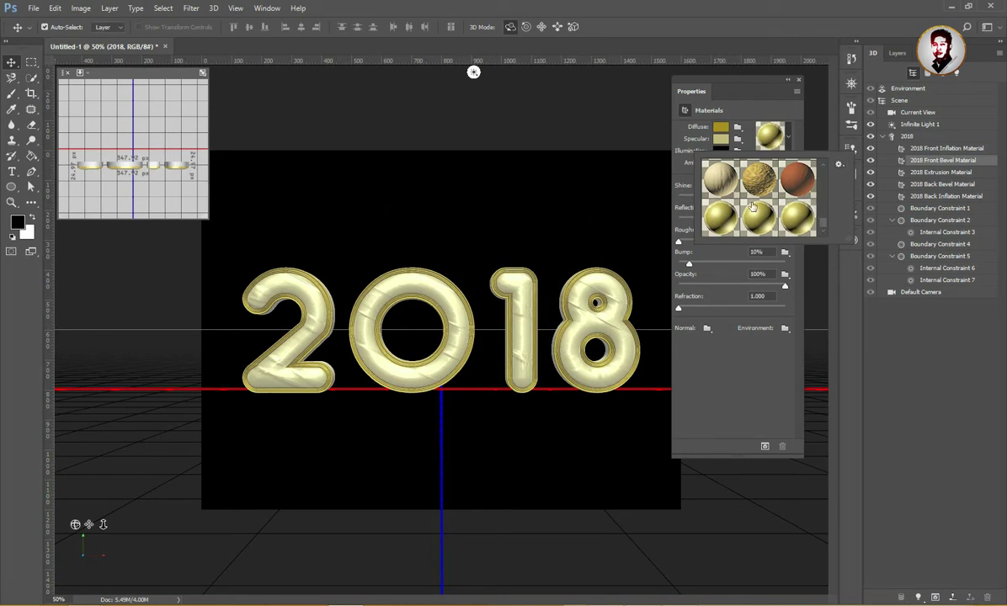
click(809, 152)
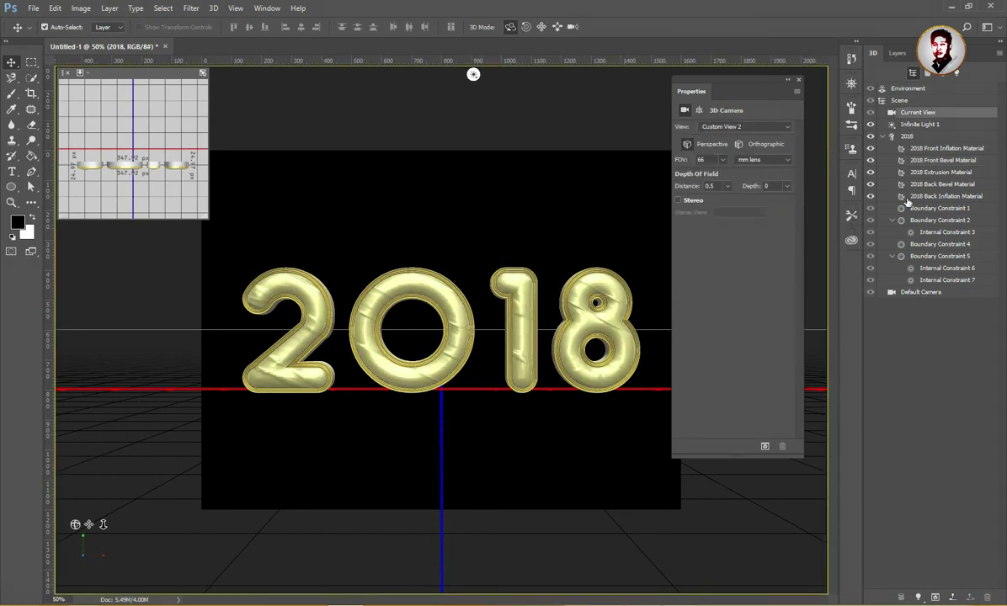
Apply the saved gold preset to the 2018 Back Bevel Material.
click(925, 150)
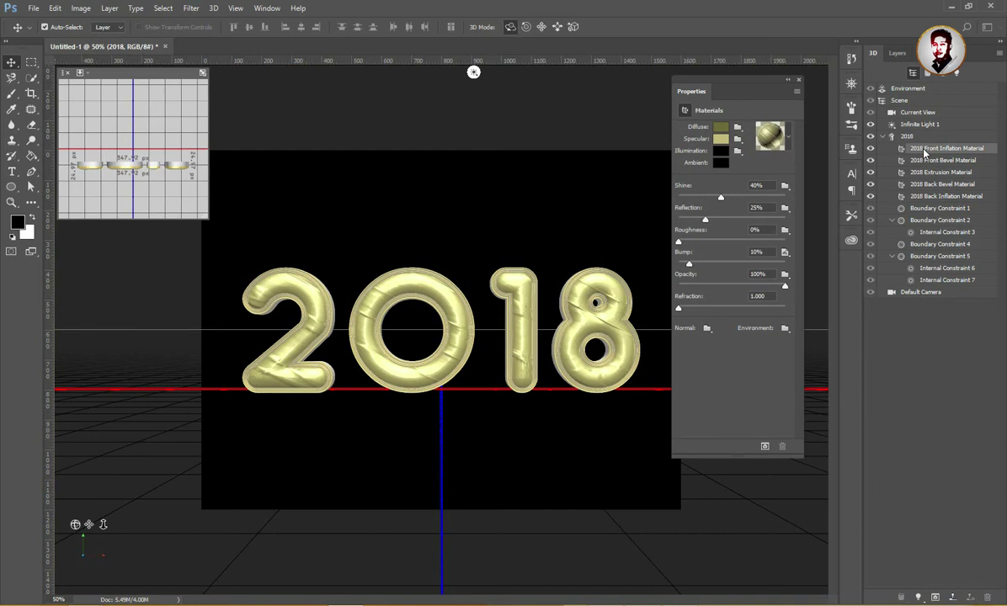
click(932, 185)
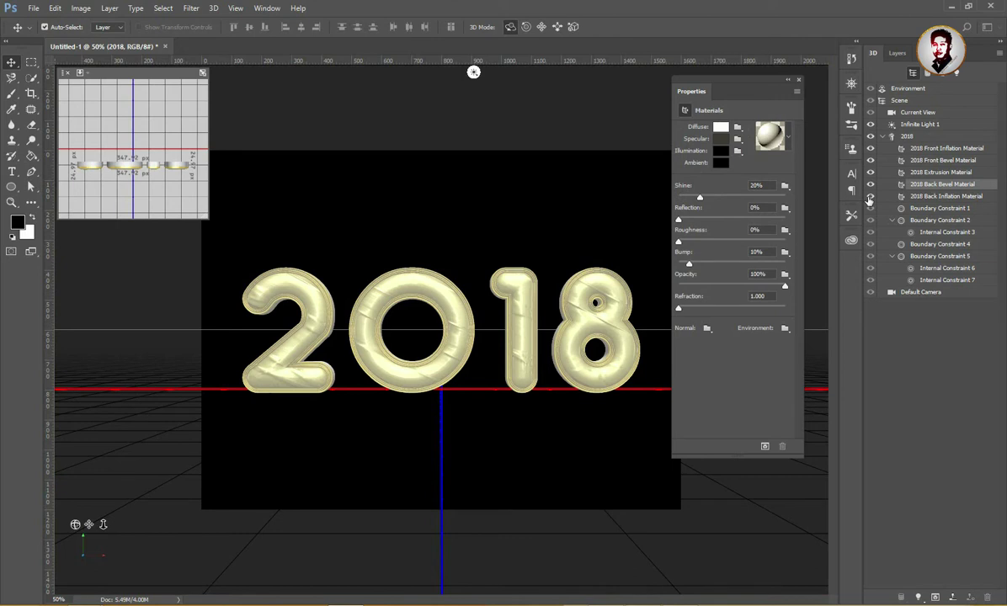
click(770, 136)
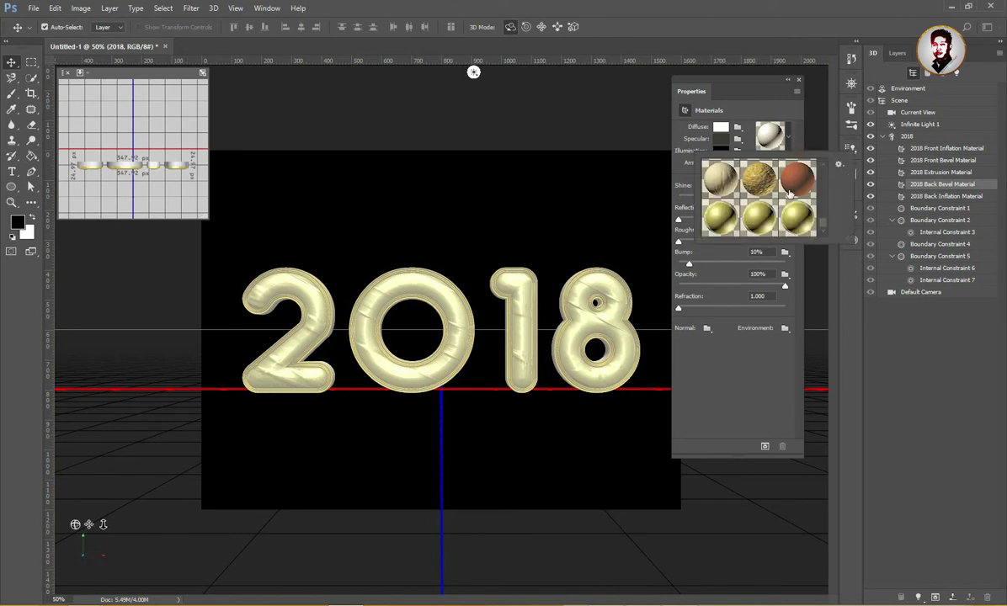
click(804, 219)
Apply the gold preset to the 2018 Back Inflation Material and recheck the front materials.
click(944, 195)
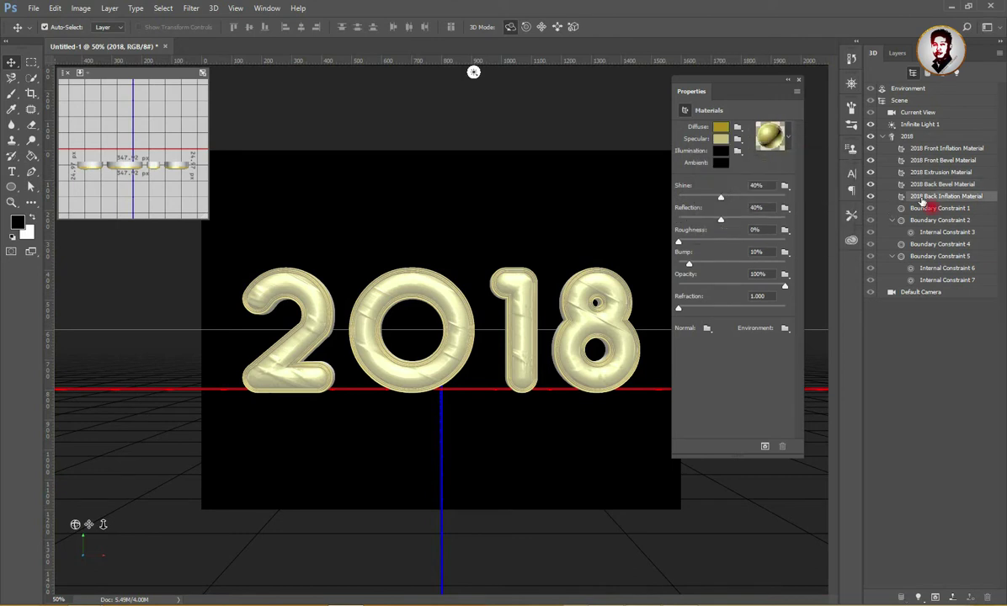
click(769, 135)
click(800, 221)
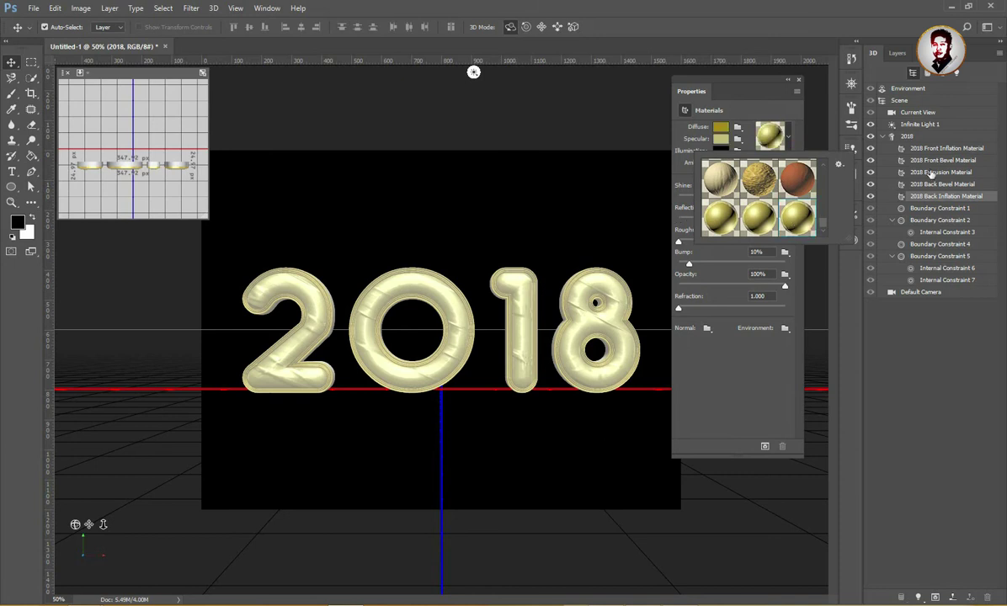
click(933, 161)
click(938, 149)
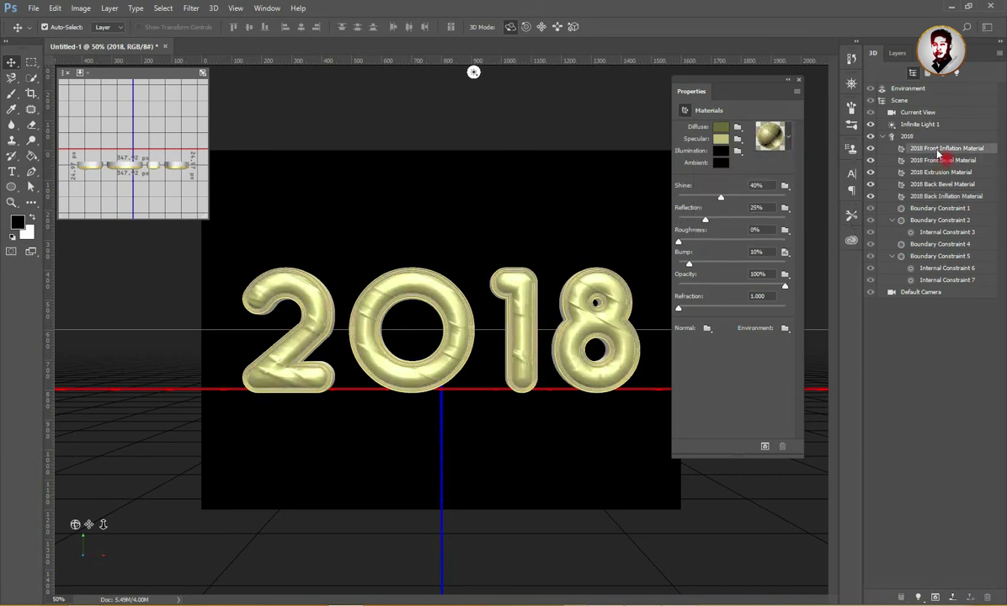
click(940, 172)
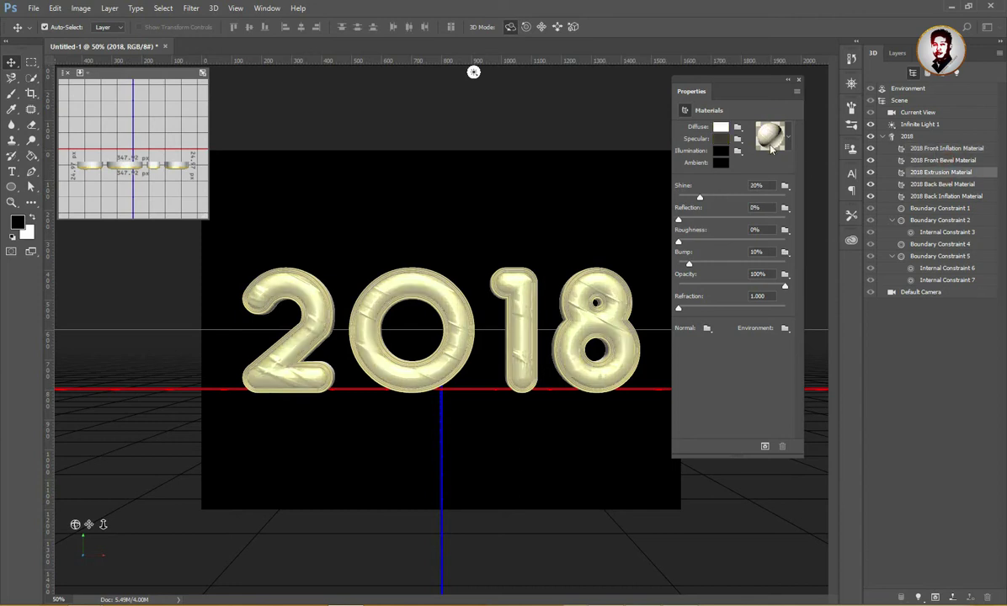
Apply the gold preset to the 2018 Extrusion Material.
click(788, 136)
click(799, 217)
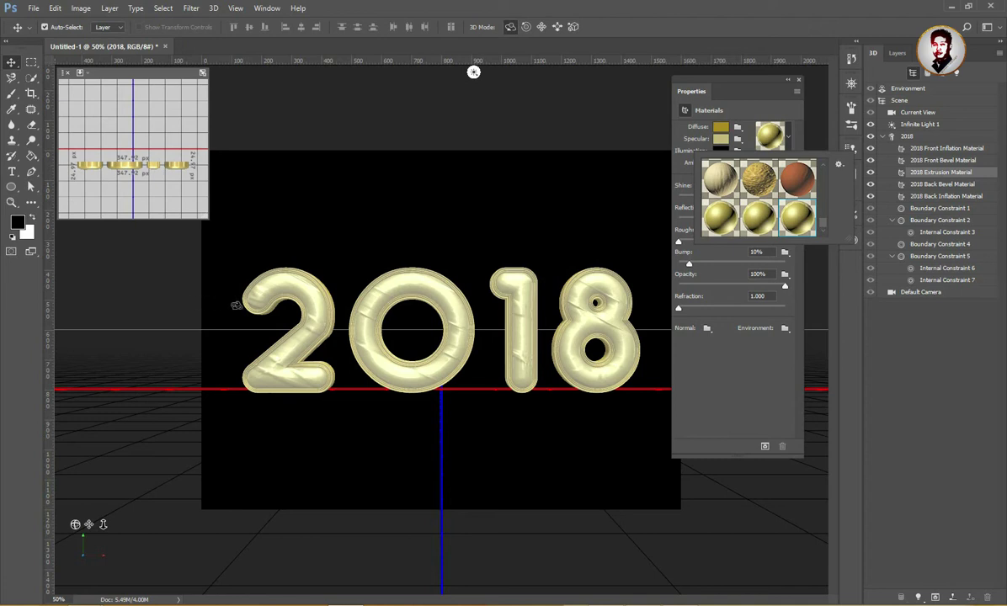
click(450, 360)
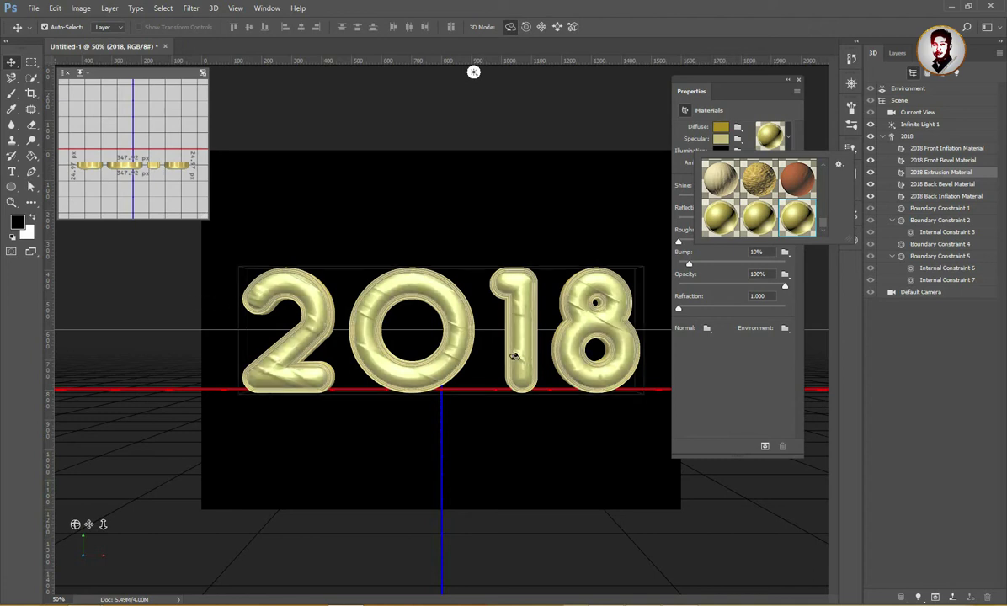
click(790, 140)
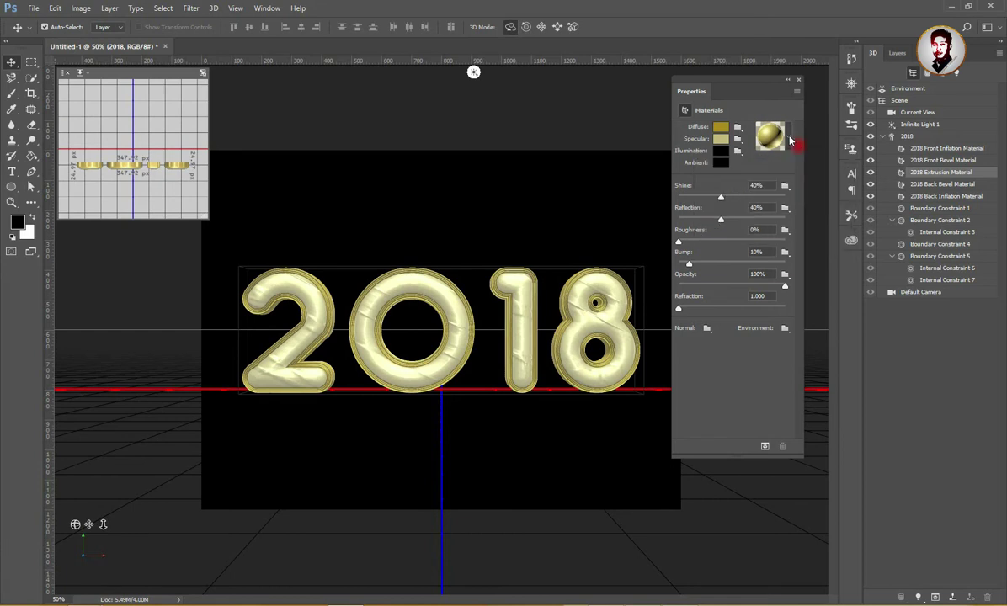
Raise the extrusion material's Bump strength to 72%.
click(774, 252)
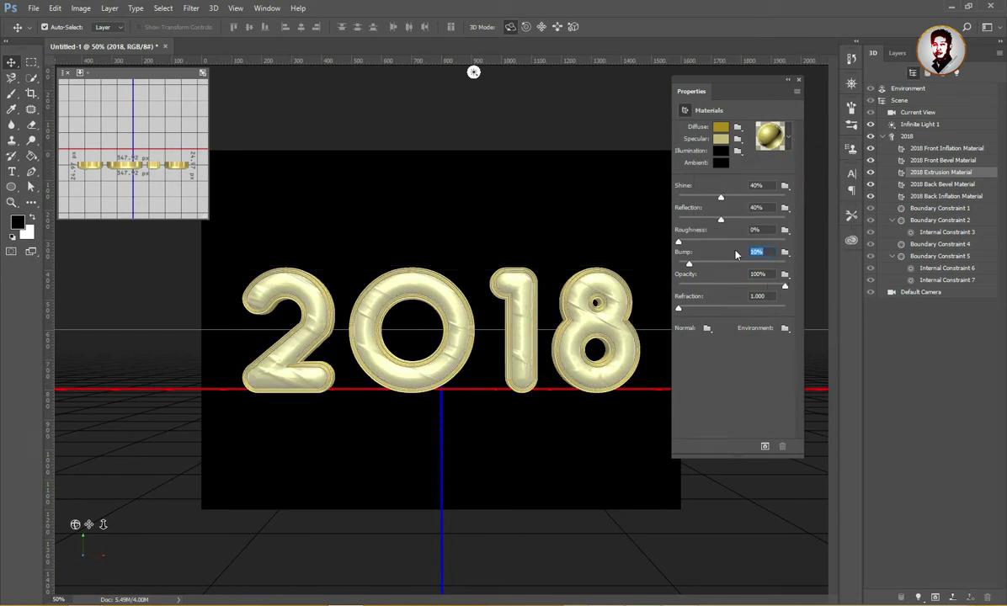
text(72)
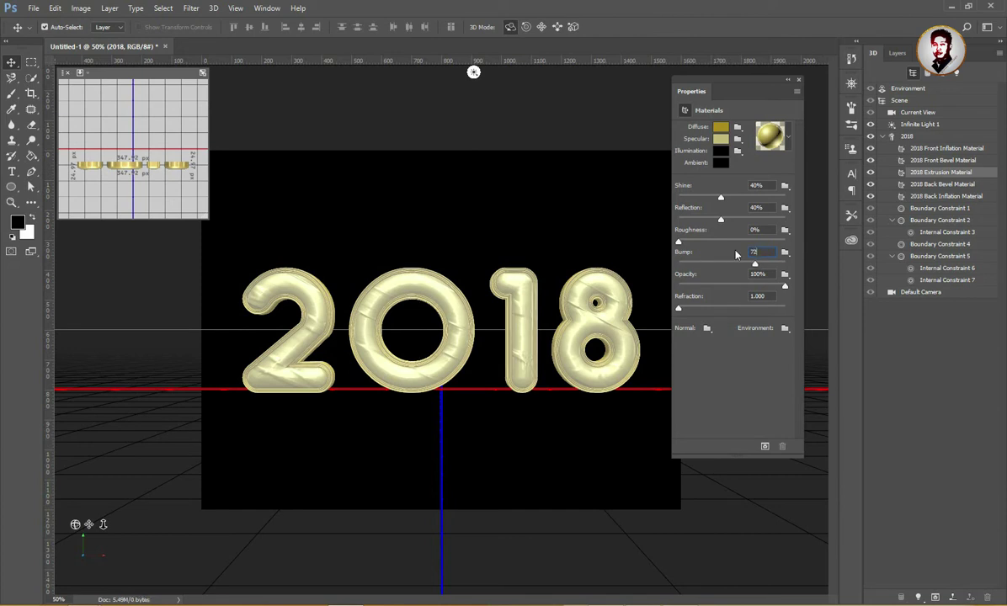
click(771, 275)
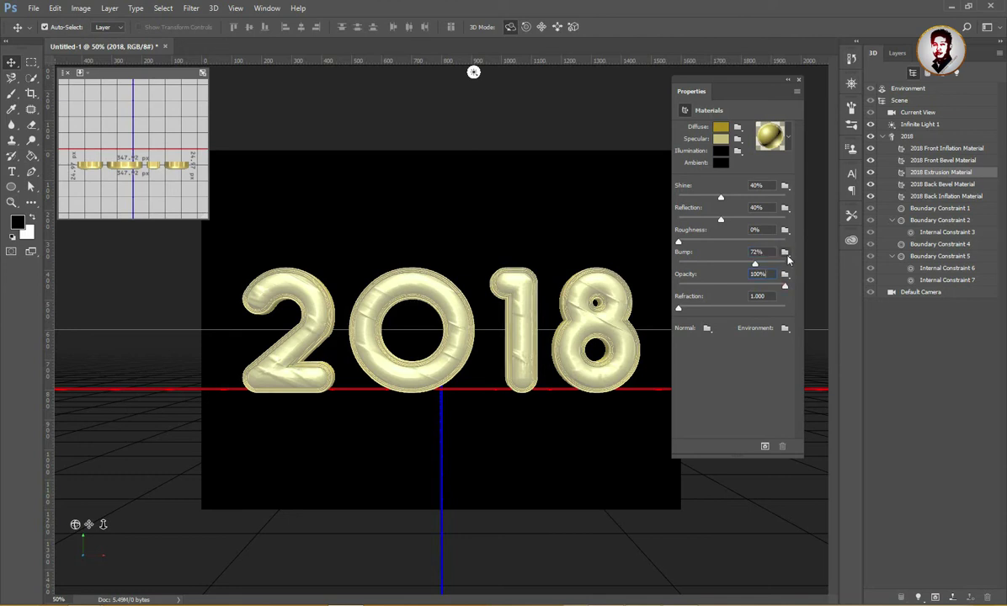
click(785, 252)
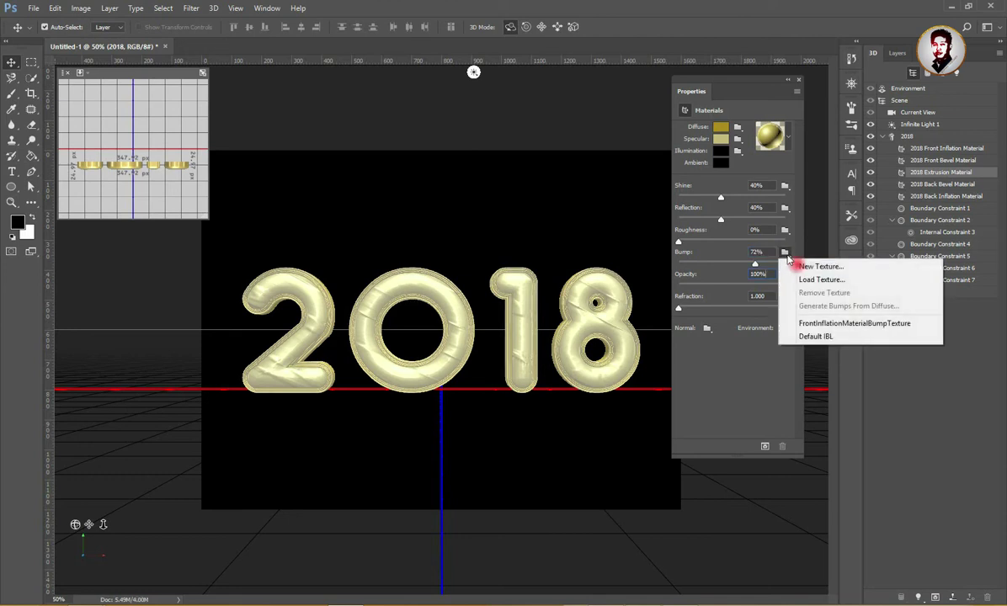
Load ExtrusionMaterialBumpTexture as the extrusion's bump texture.
click(822, 279)
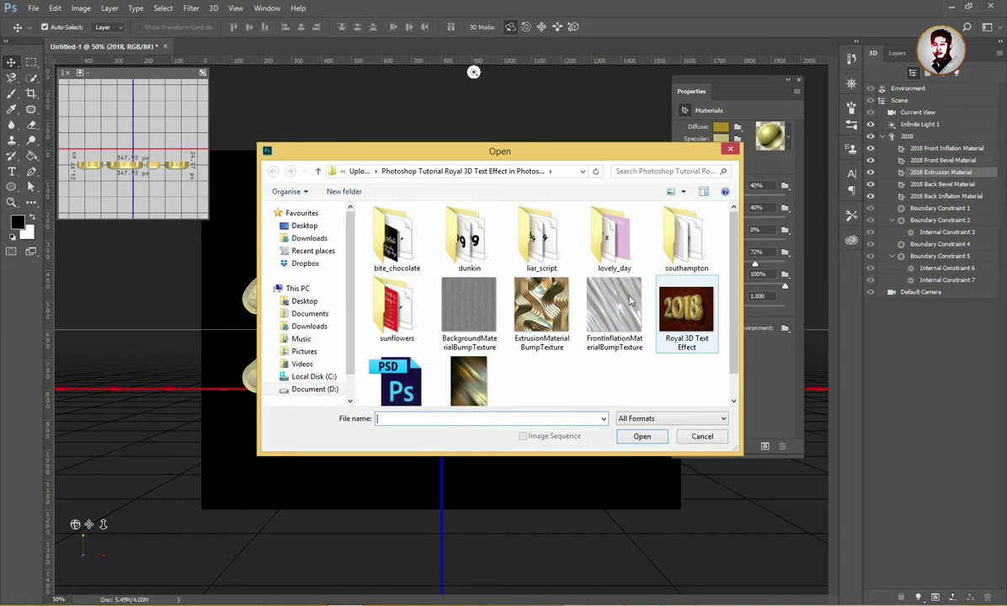
click(542, 305)
click(624, 438)
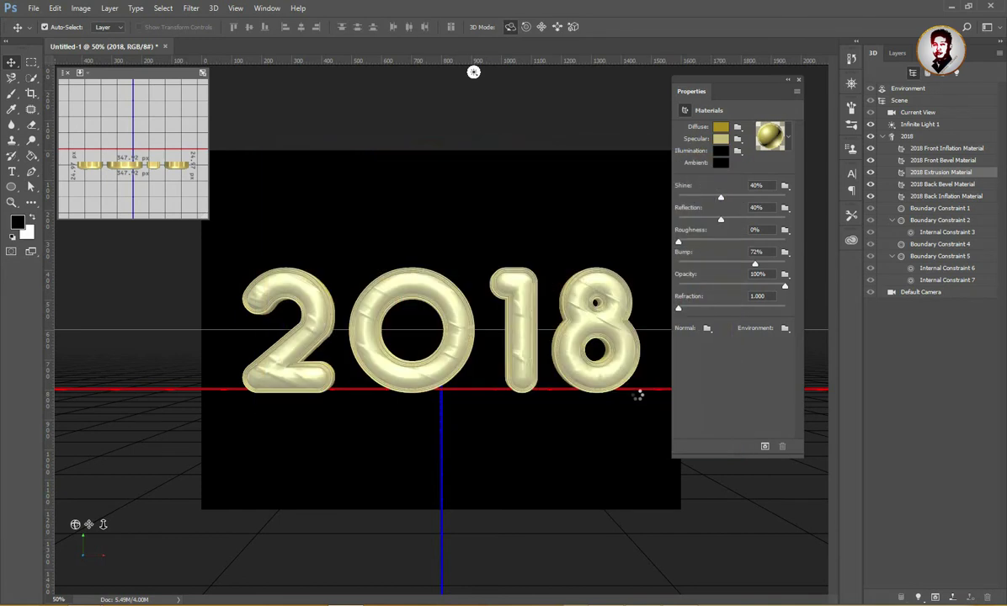
Set the bump texture's UV scale to 100% U/X and 100% V/Y.
click(785, 253)
click(809, 279)
click(404, 199)
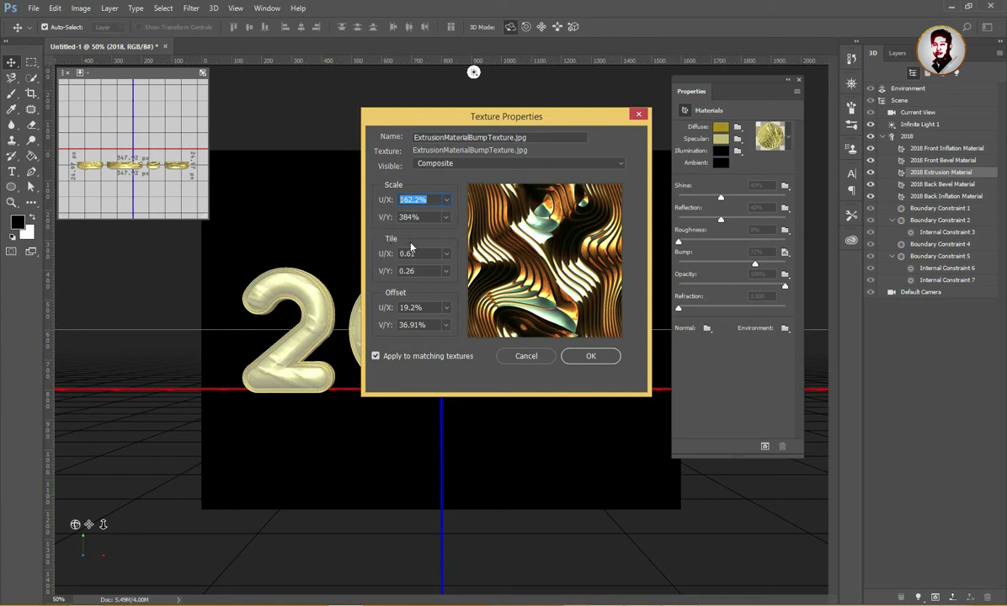
text(01)
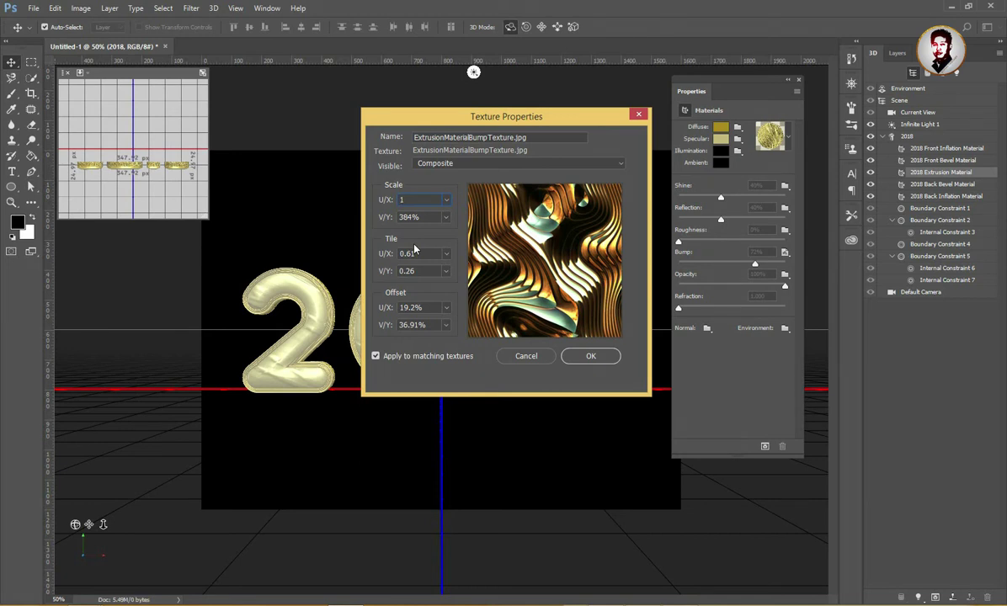
key(BackSpace)
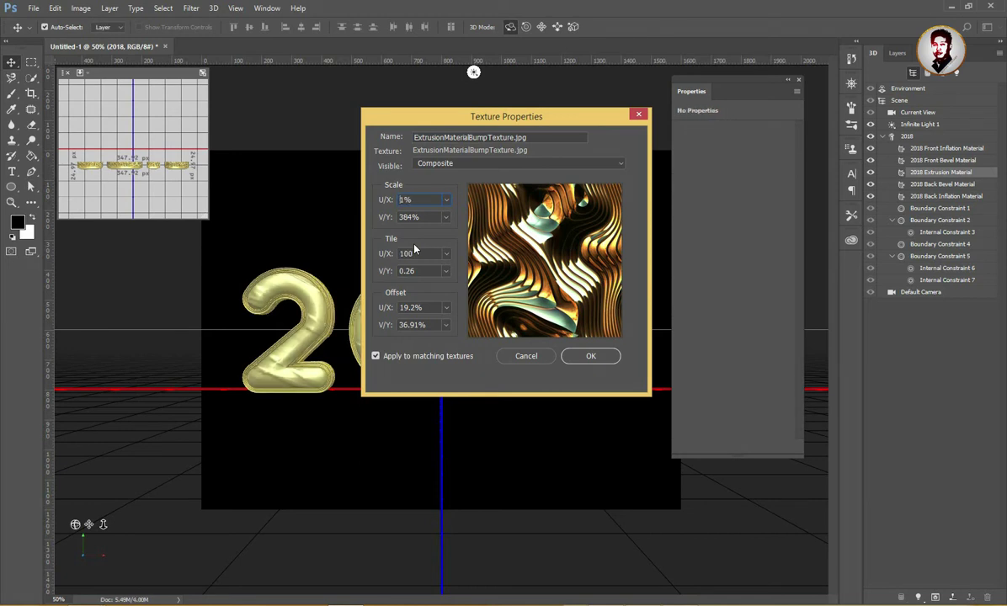
text(0)
text(0)
key(Tab)
key(BackSpace)
text(1)
text(00)
click(590, 355)
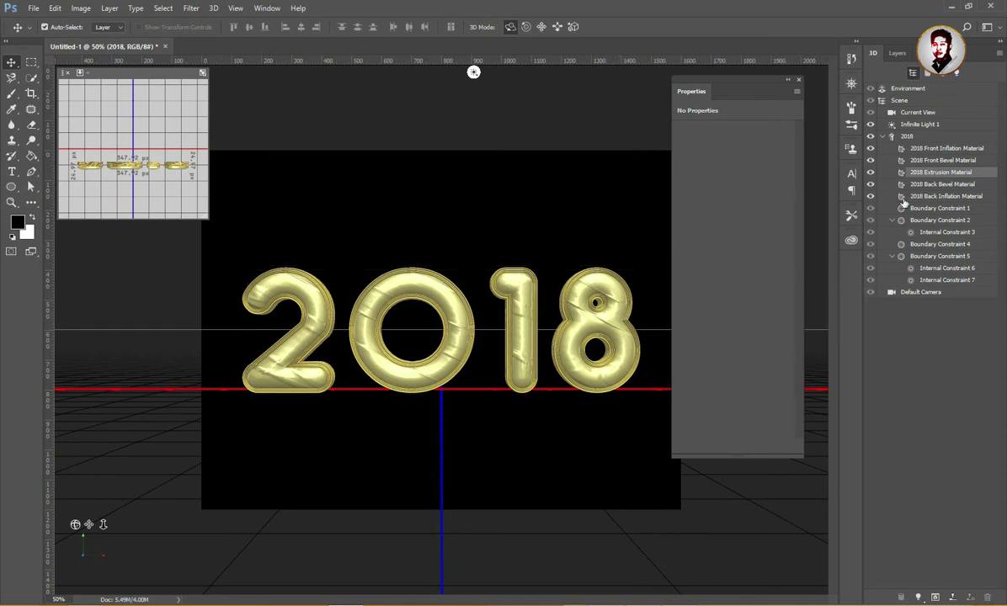
Position the Current View camera at X 2499, Y 1124, Z 1356.
click(920, 113)
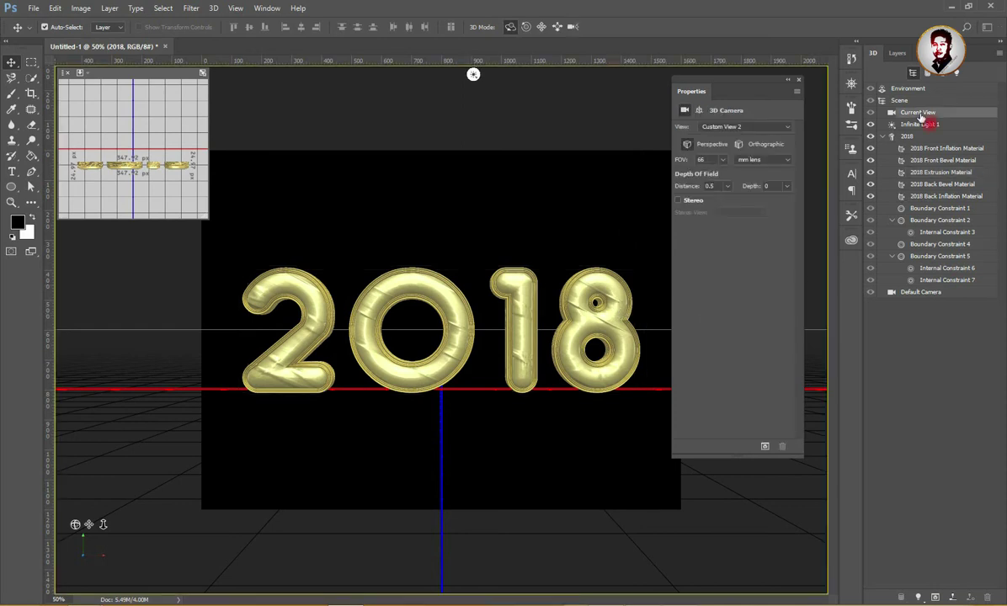
click(699, 111)
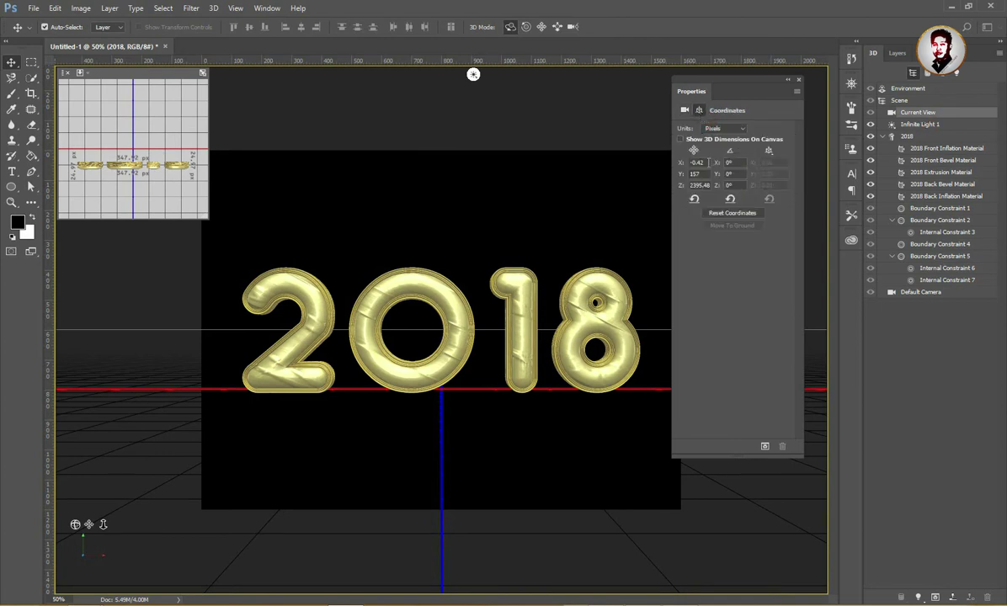
click(708, 162)
text(24)
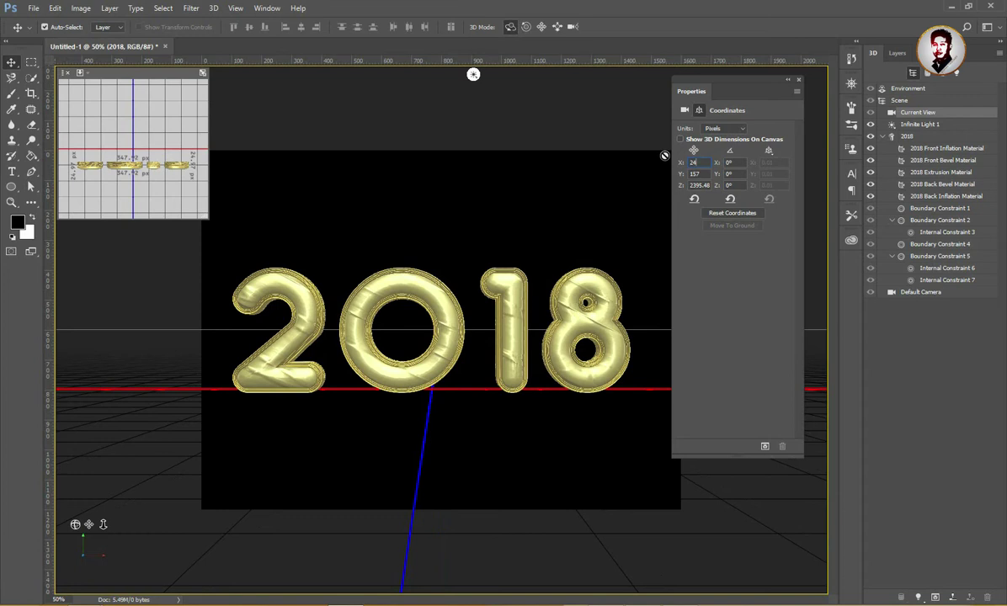
text(99)
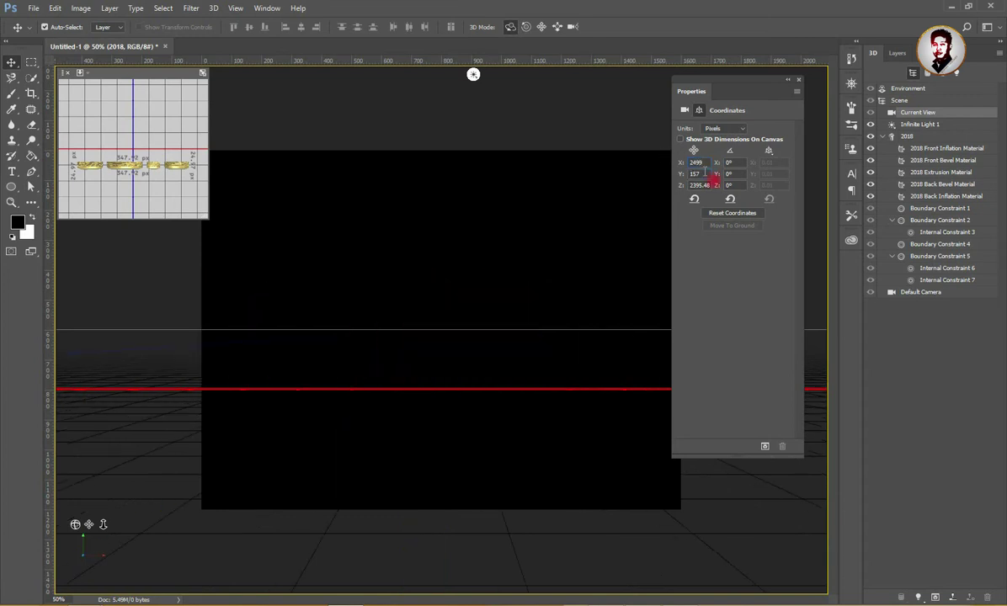
click(696, 174)
text(1124)
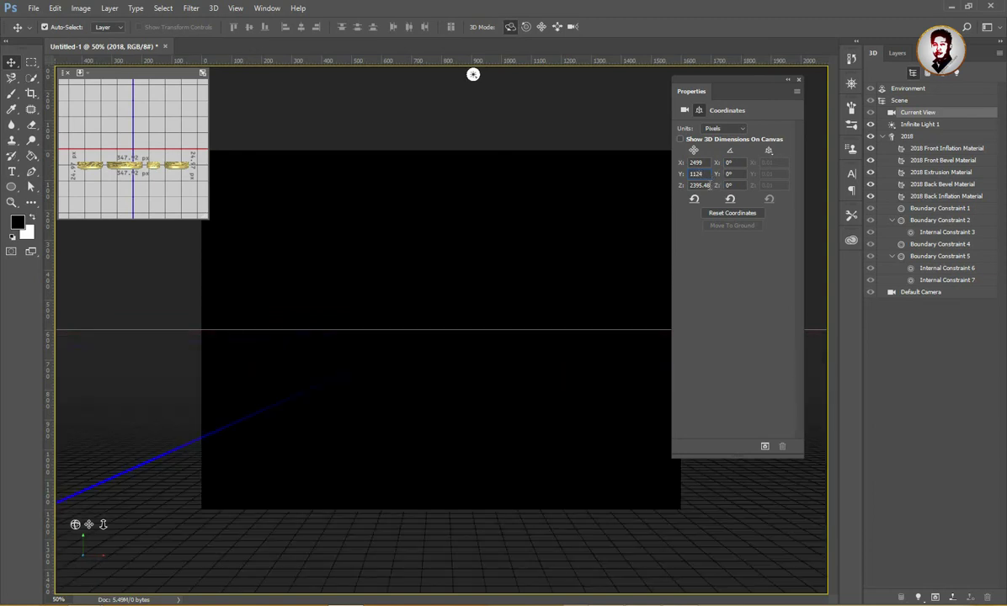
click(721, 194)
key(Tab)
text(1)
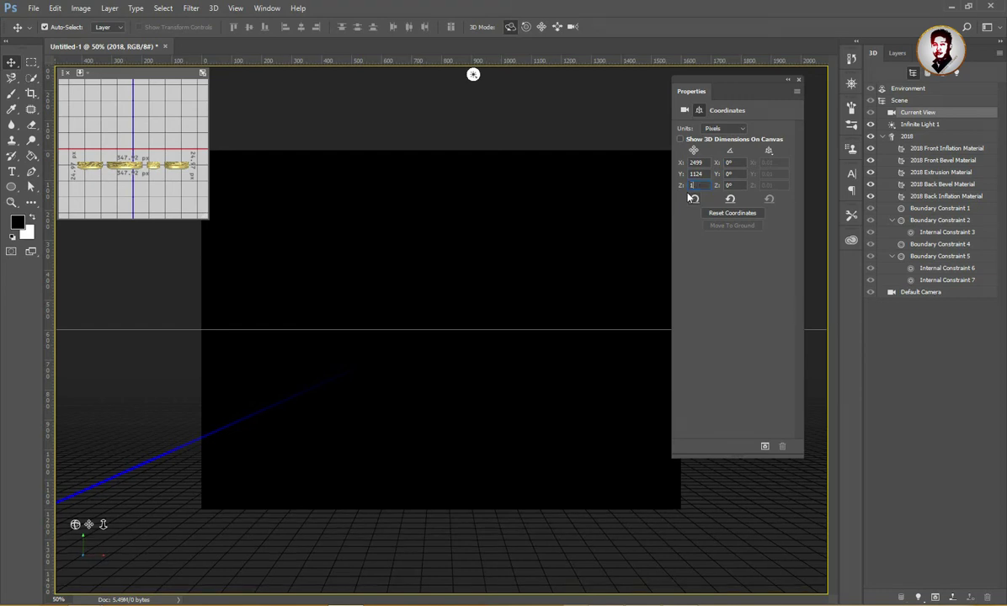
text(3)
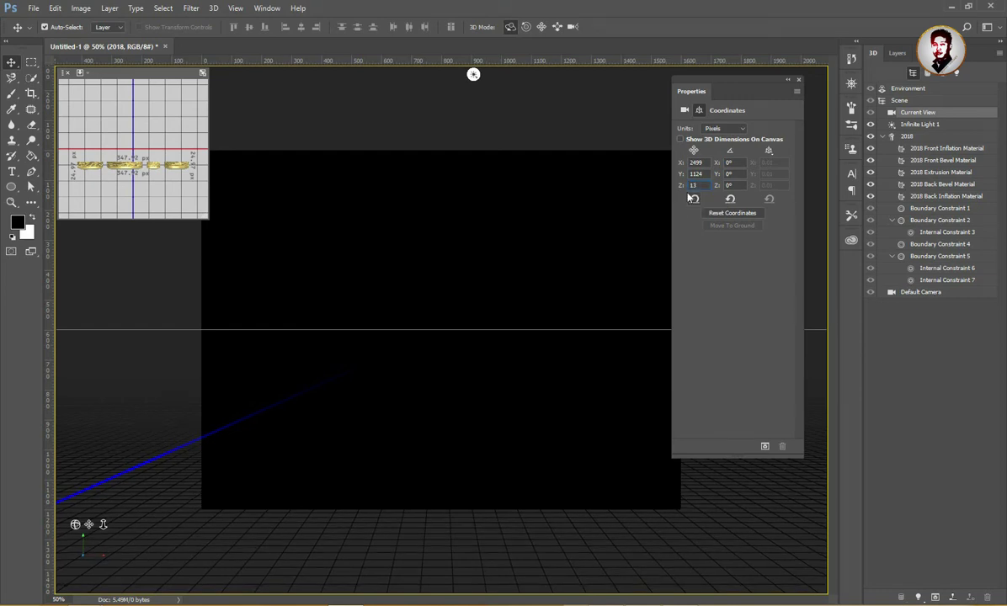
text(56)
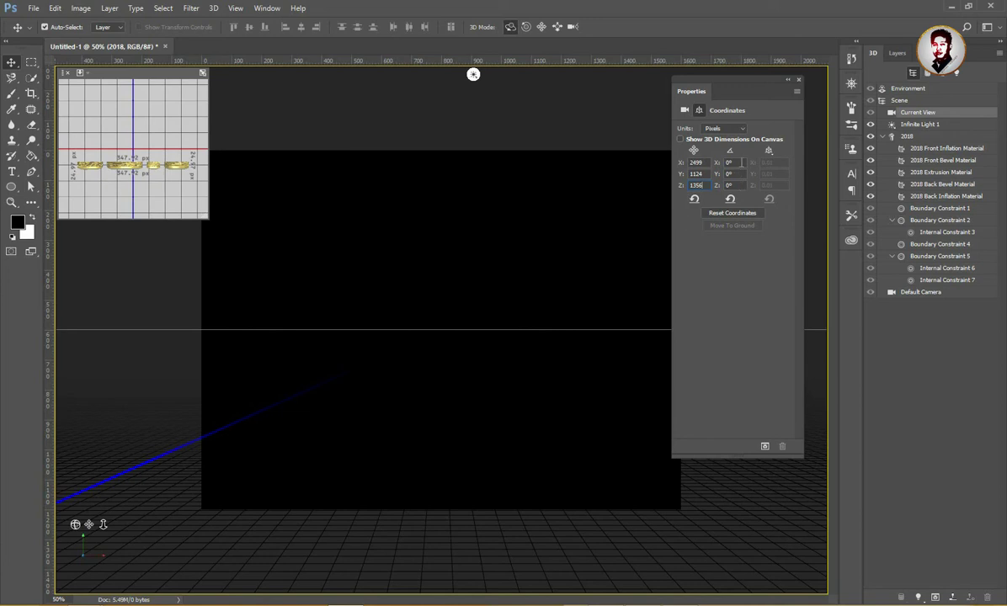
Rotate the camera to 11.5° on X and 48° on Y.
click(730, 163)
text(11.5)
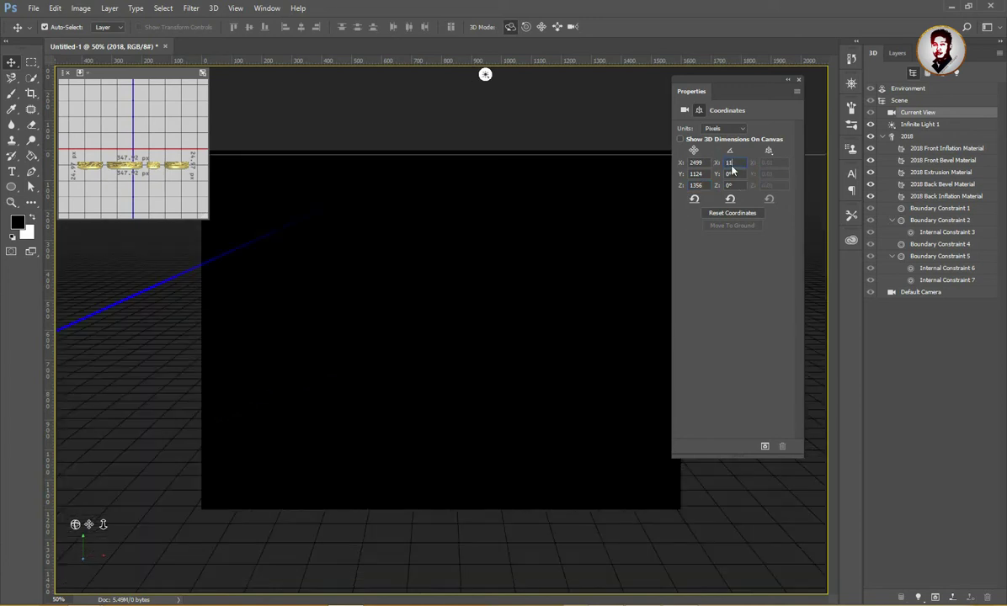
click(731, 173)
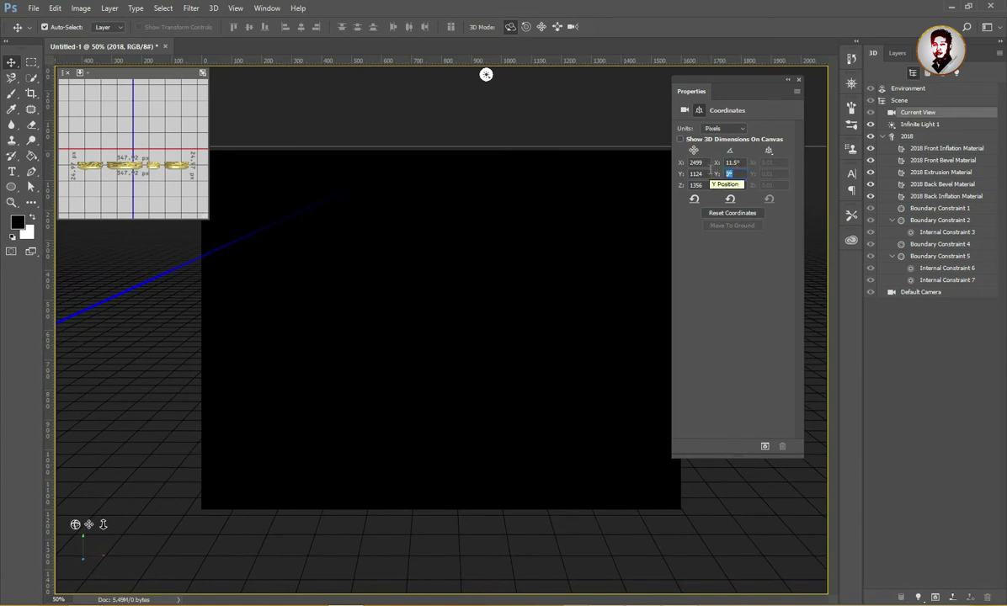
text(48)
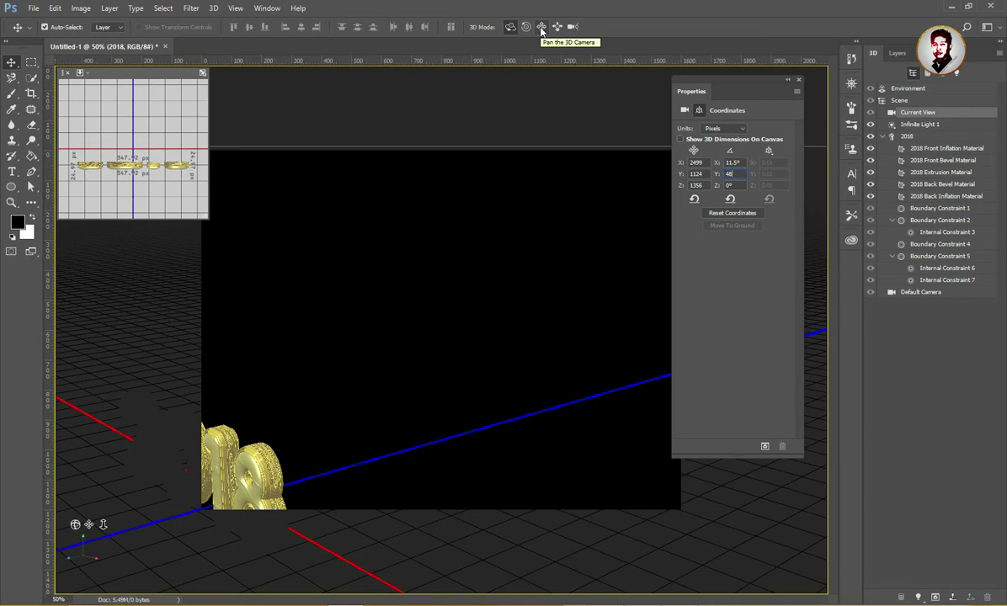
Pan the 3D camera until the 2018 text is centred, ending at X 2046.4, Y 639.68, Z 2005.92.
click(542, 27)
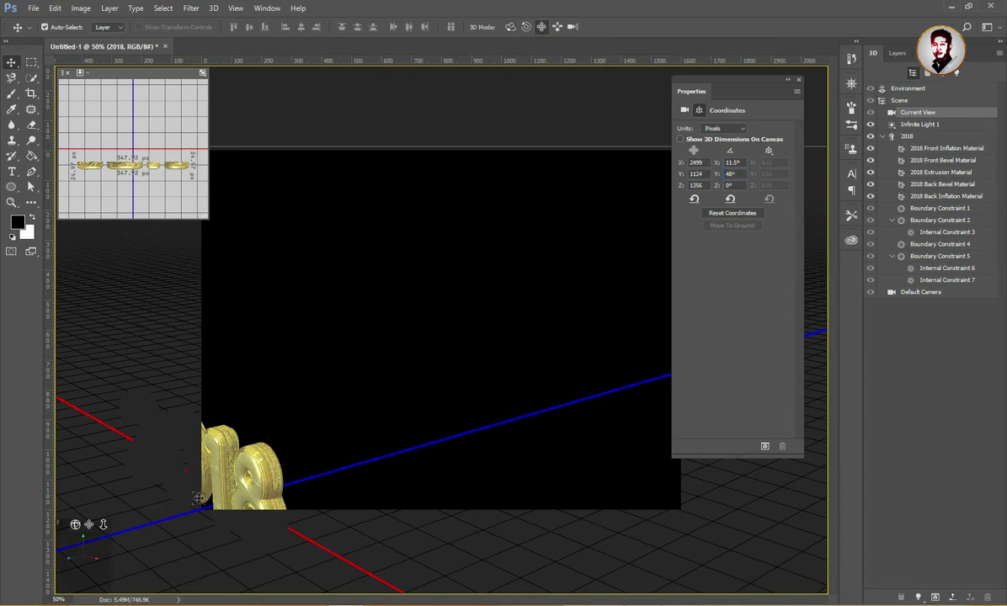
drag(216, 487, 640, 154)
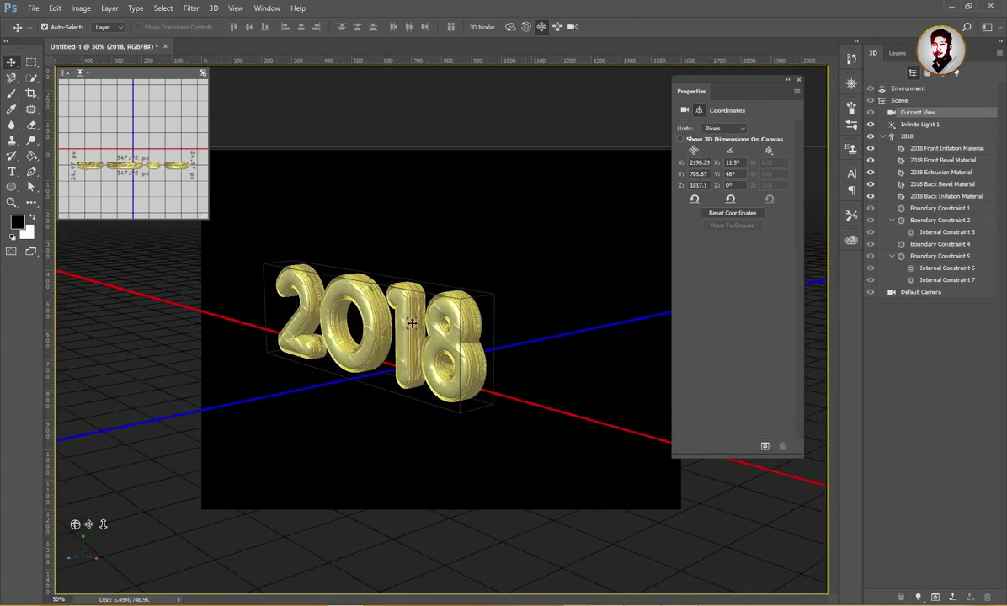
mouse_move(404, 333)
mouse_down()
mouse_move(593, 239)
mouse_move(654, 256)
mouse_move(627, 248)
mouse_move(633, 227)
mouse_move(612, 281)
mouse_up()
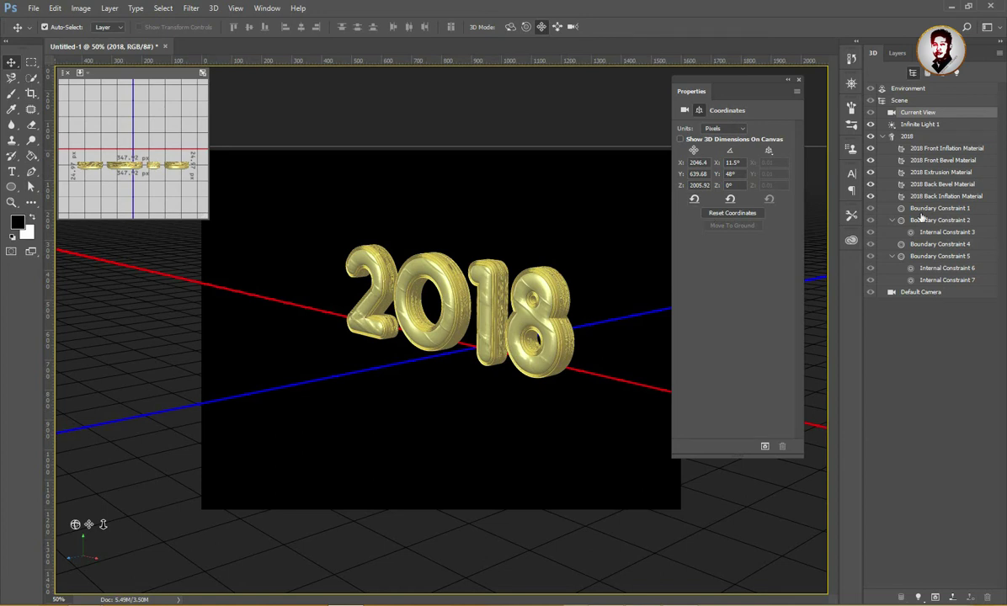
click(908, 89)
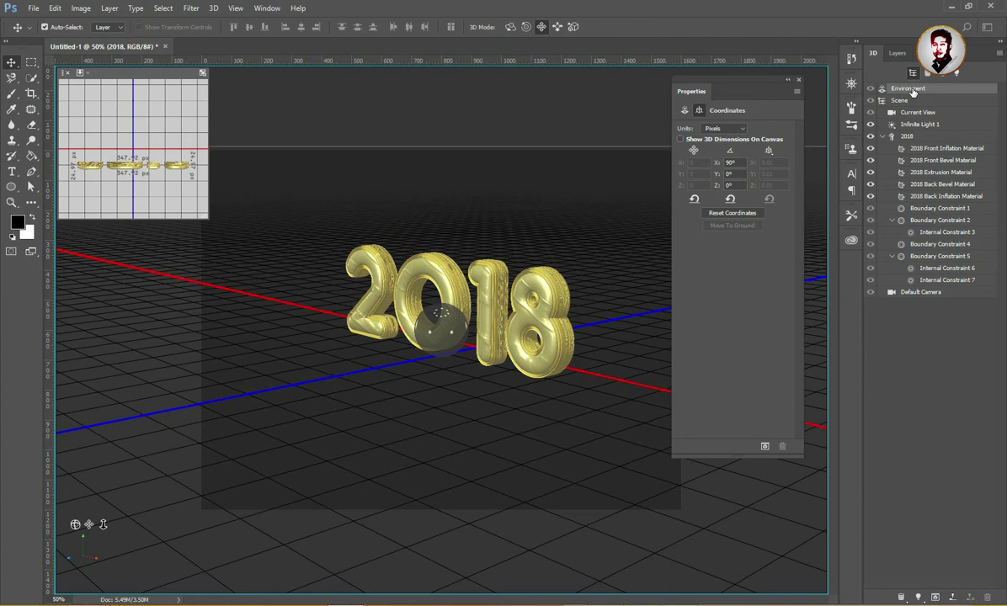
Replace the environment's IBL texture with the smooth_metal image.
click(685, 111)
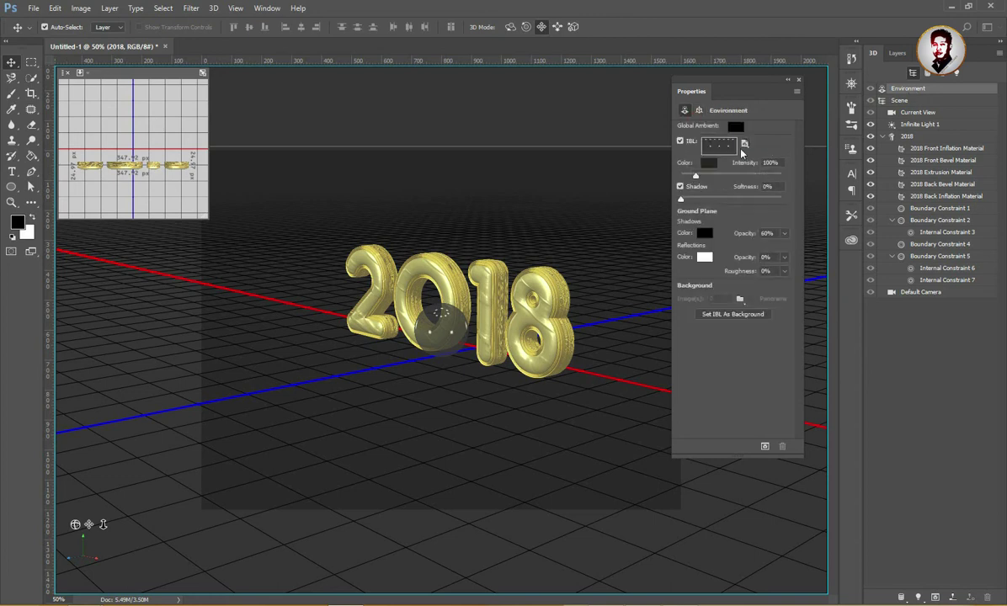
click(743, 144)
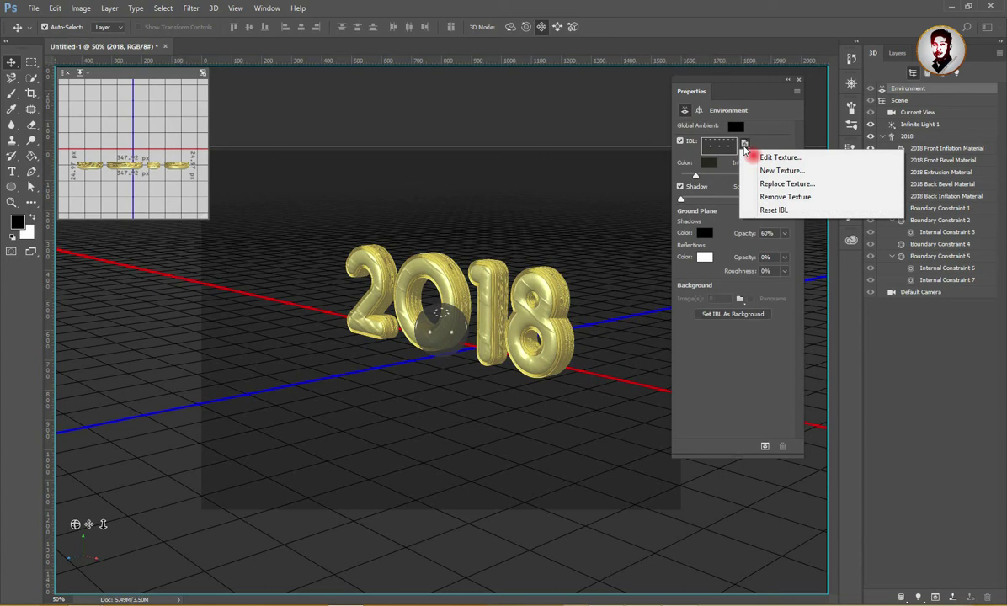
click(800, 196)
click(745, 145)
click(796, 171)
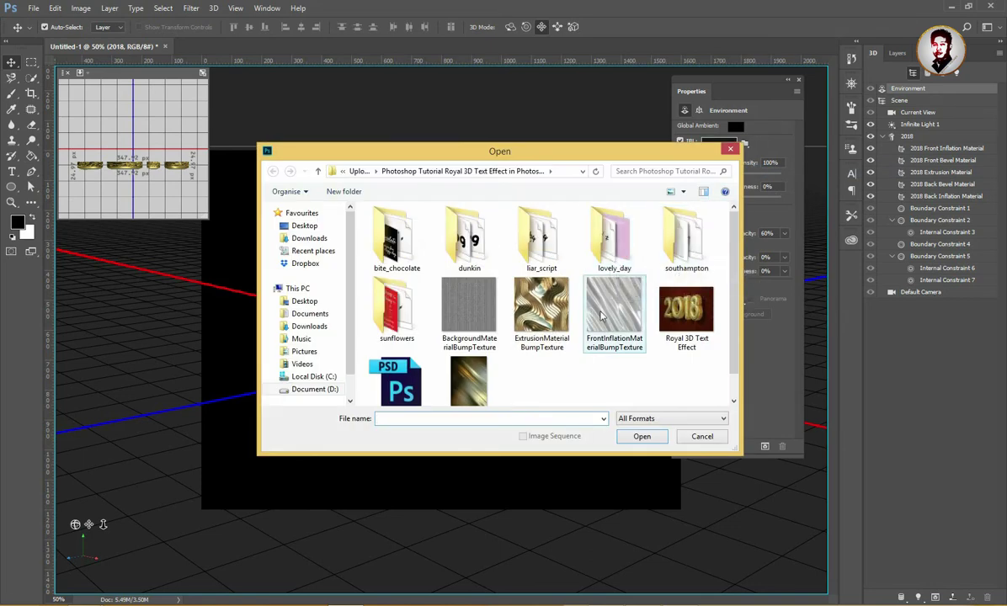
click(484, 383)
click(643, 439)
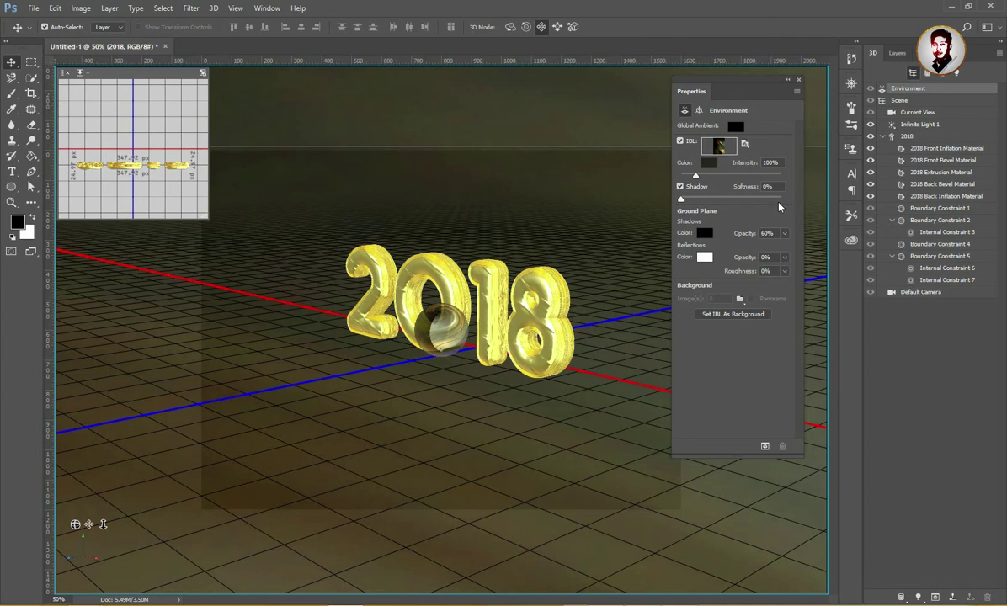
Set the IBL intensity to 69% and turn off its shadows.
click(773, 163)
text(69)
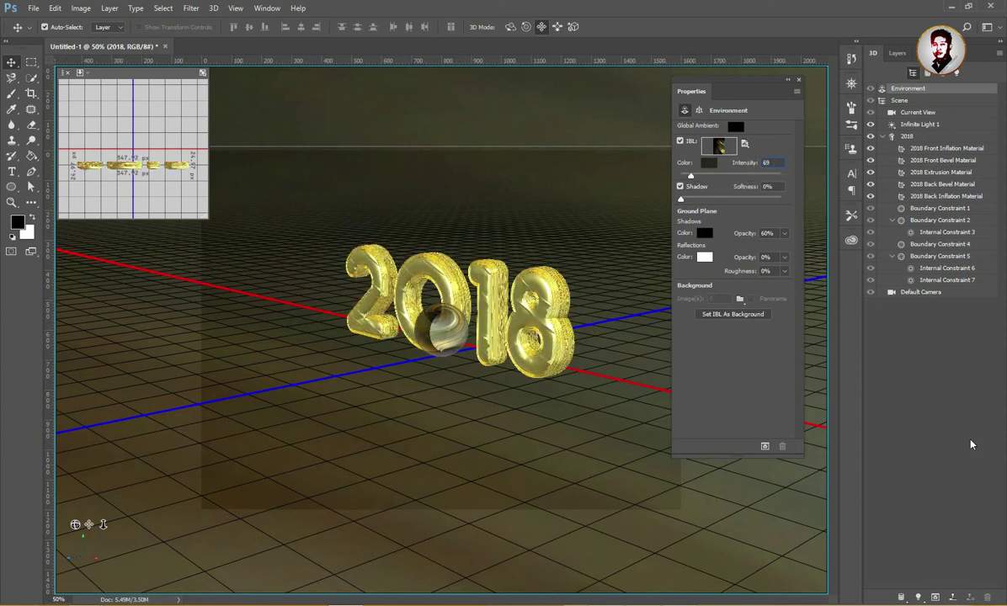
click(680, 186)
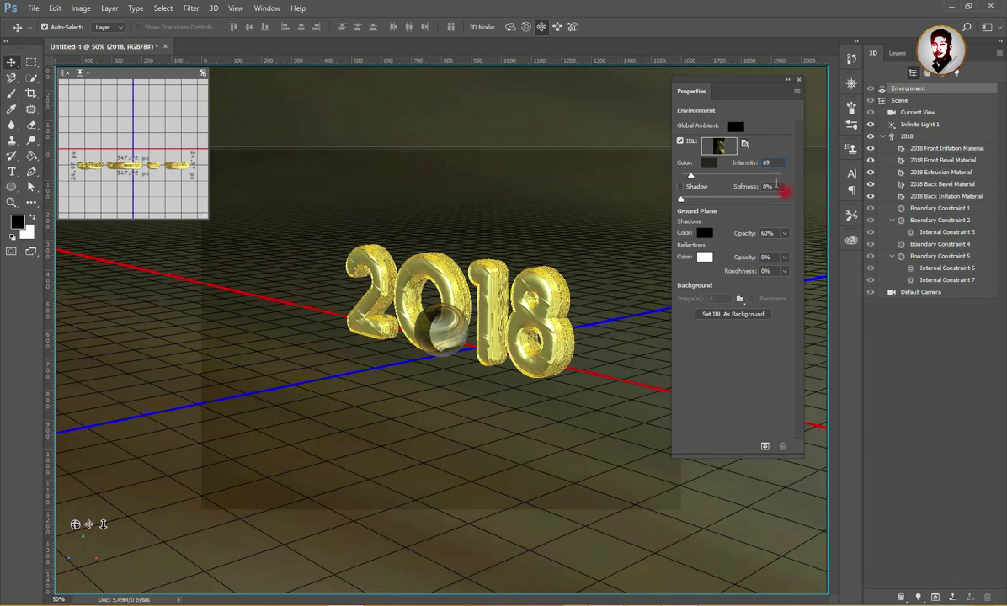
click(746, 146)
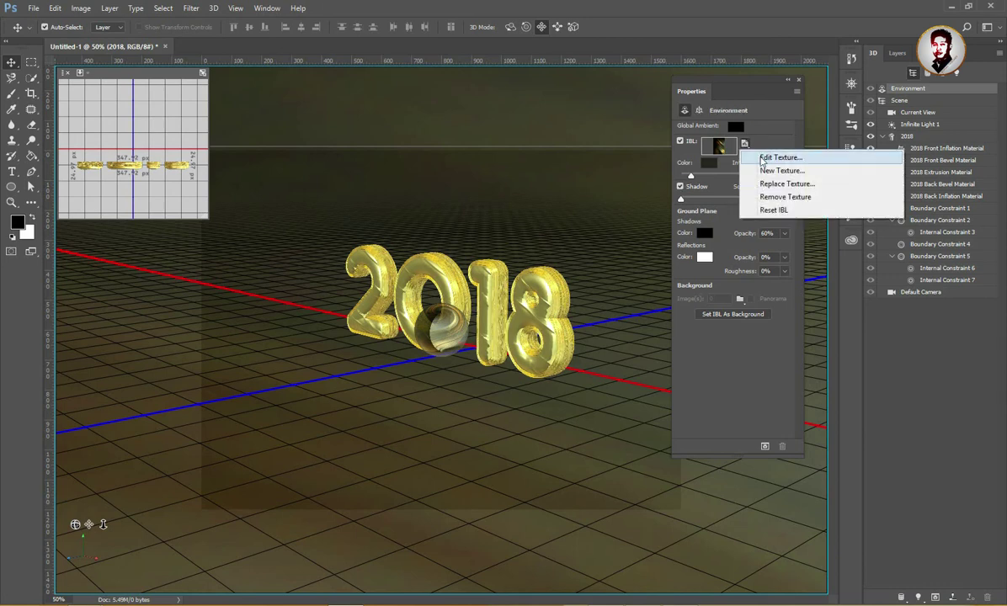
Rotate the smooth_metal lighting image 90° clockwise, then save and close it.
click(745, 146)
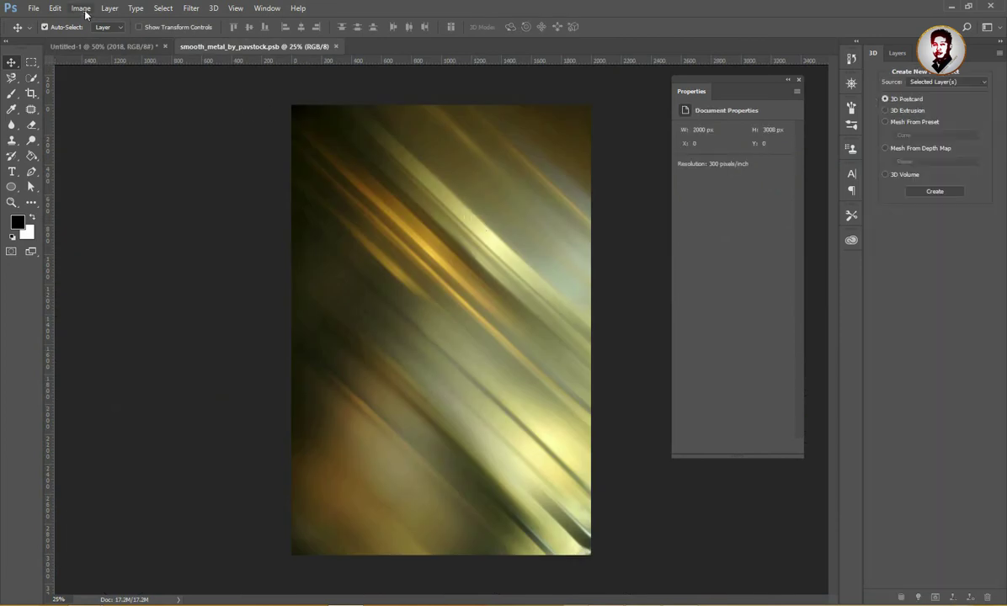
click(81, 8)
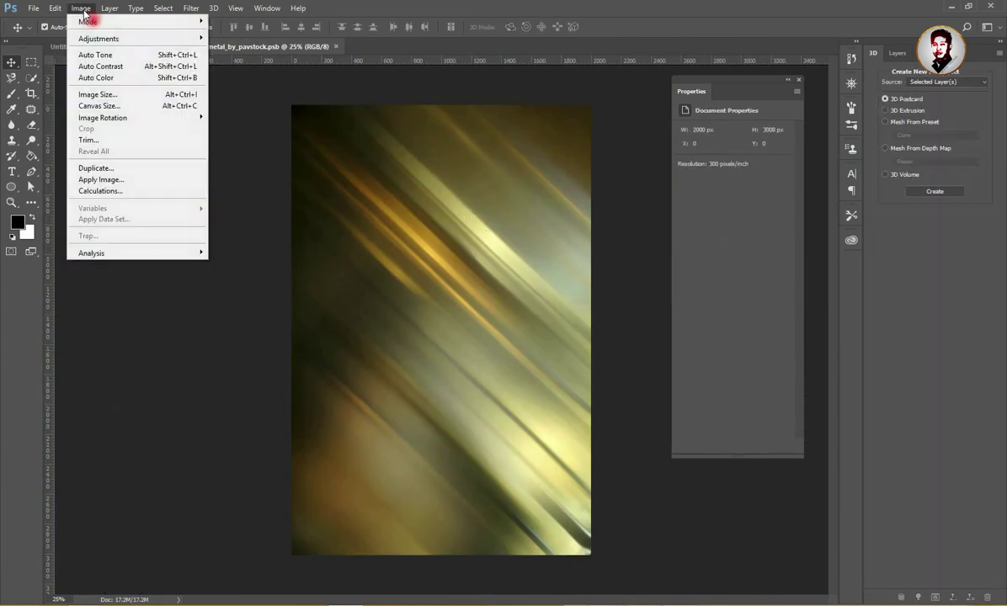
click(112, 118)
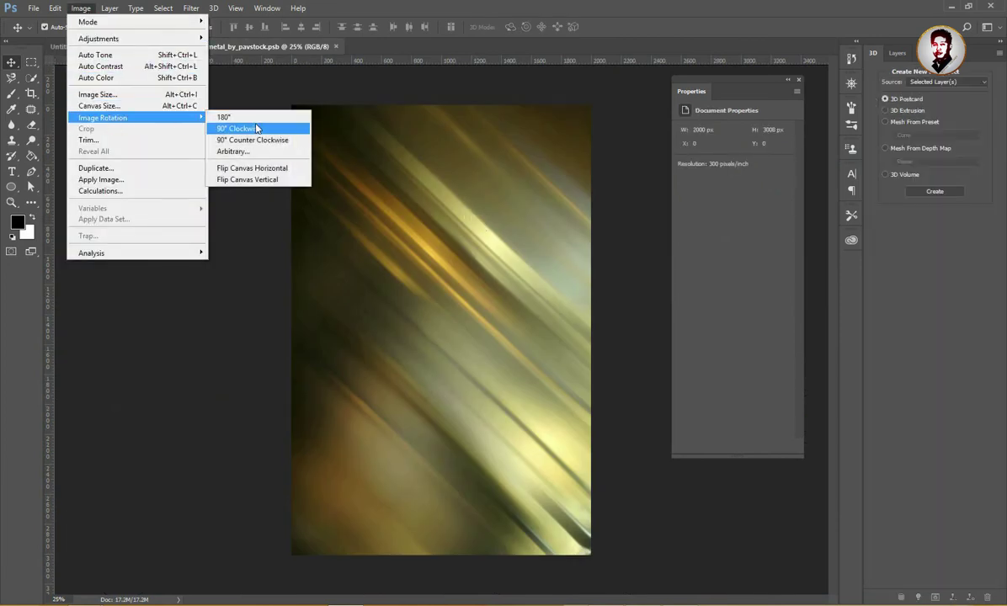
click(239, 128)
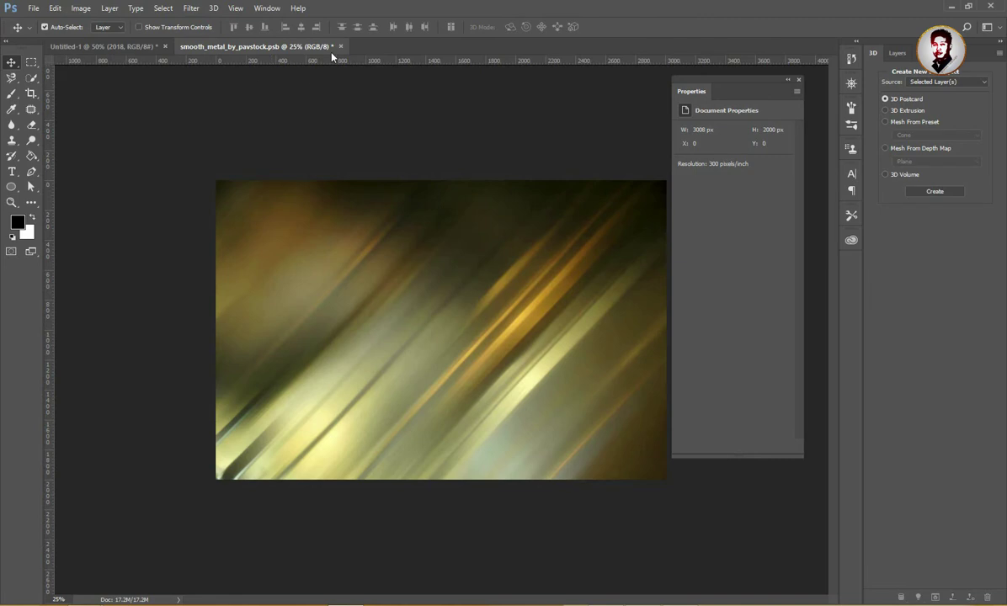
click(340, 47)
click(393, 128)
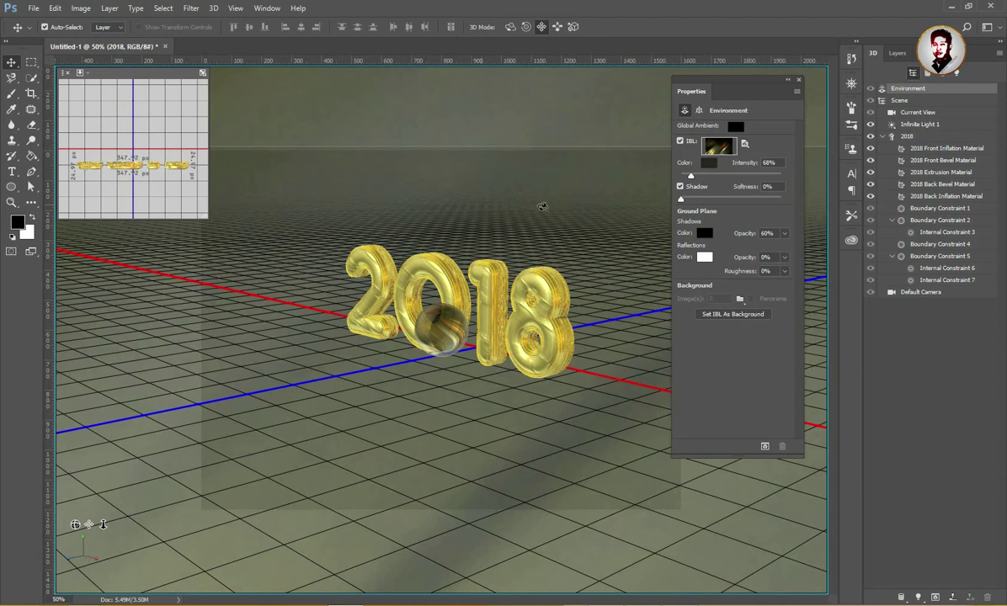
Set the environment IBL intensity to 69%.
click(769, 163)
text(69)
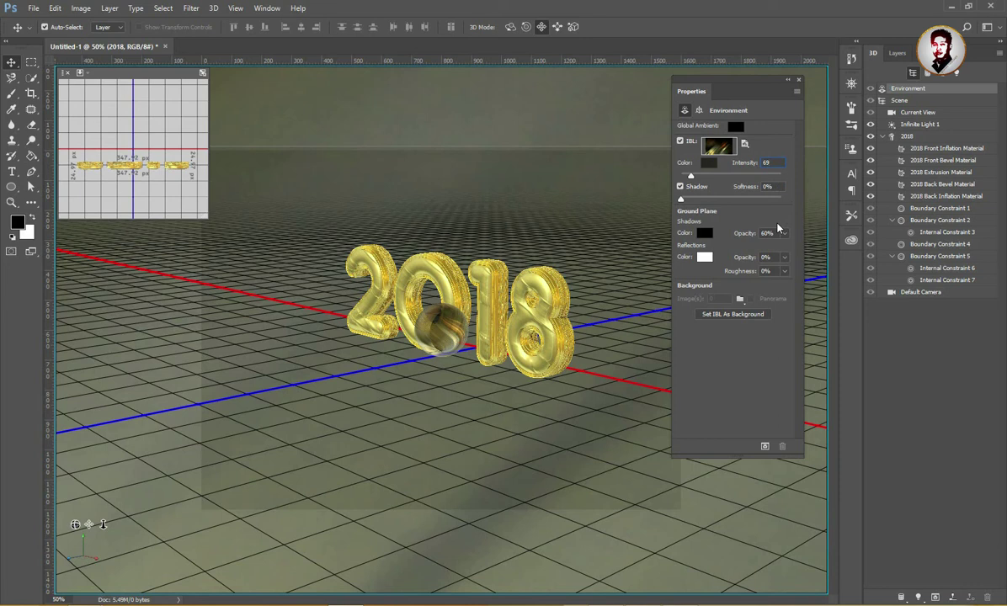
double_click(917, 124)
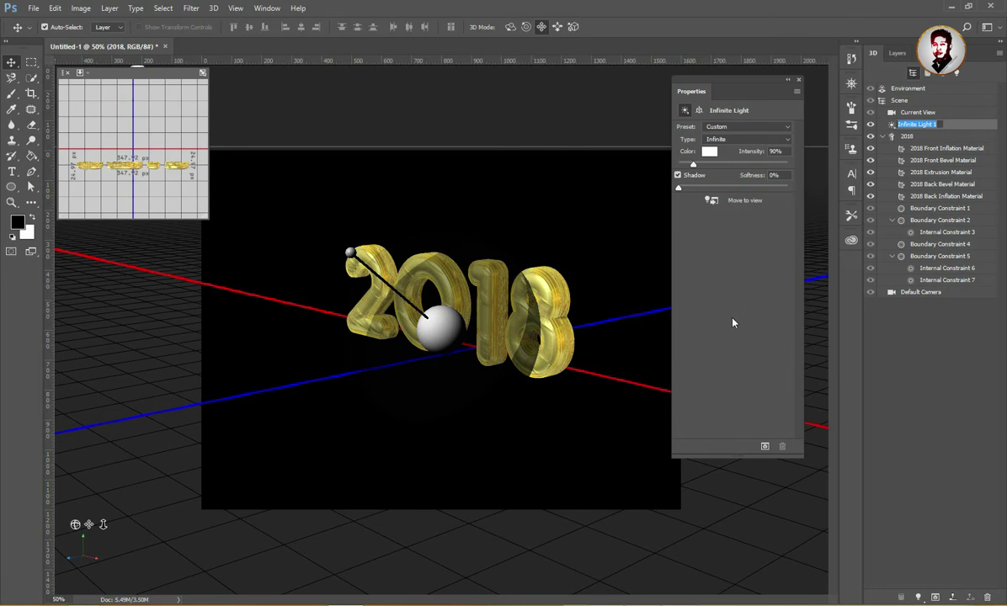
Give Infinite Light 1 100% shadow softness and review its coordinates before returning to Layers.
click(767, 177)
text(100)
key(Return)
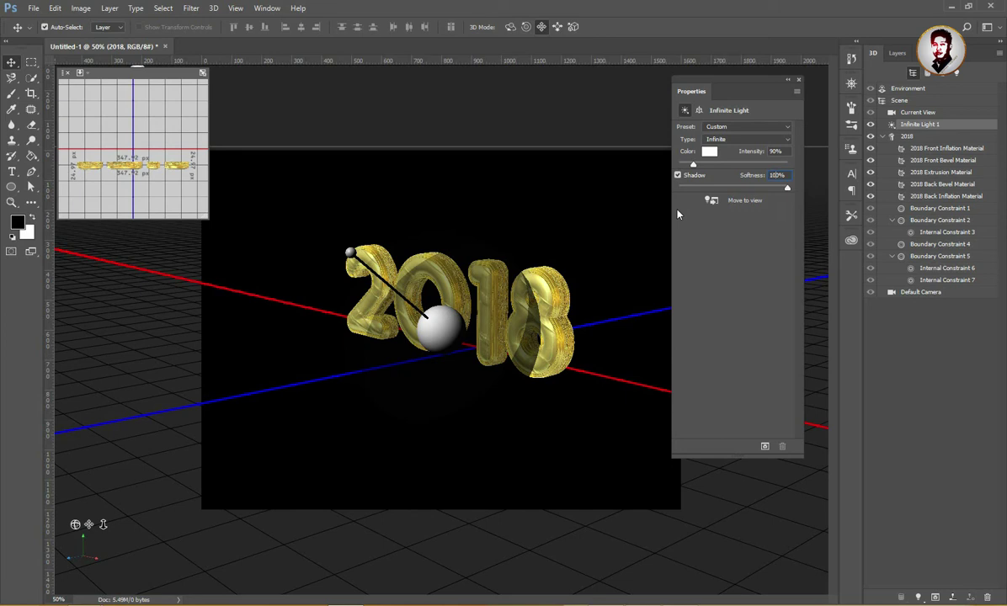
click(699, 111)
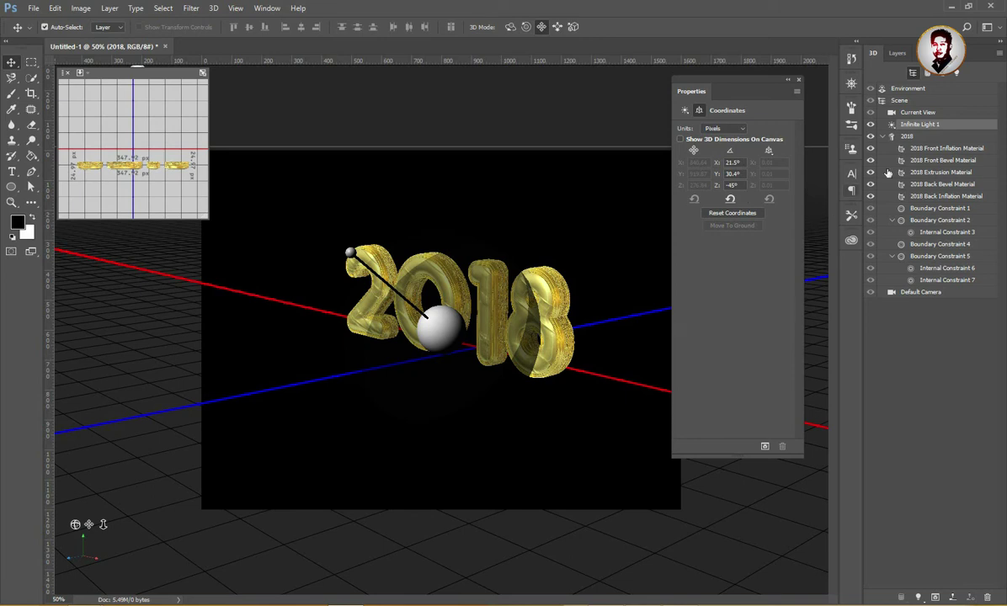
click(898, 53)
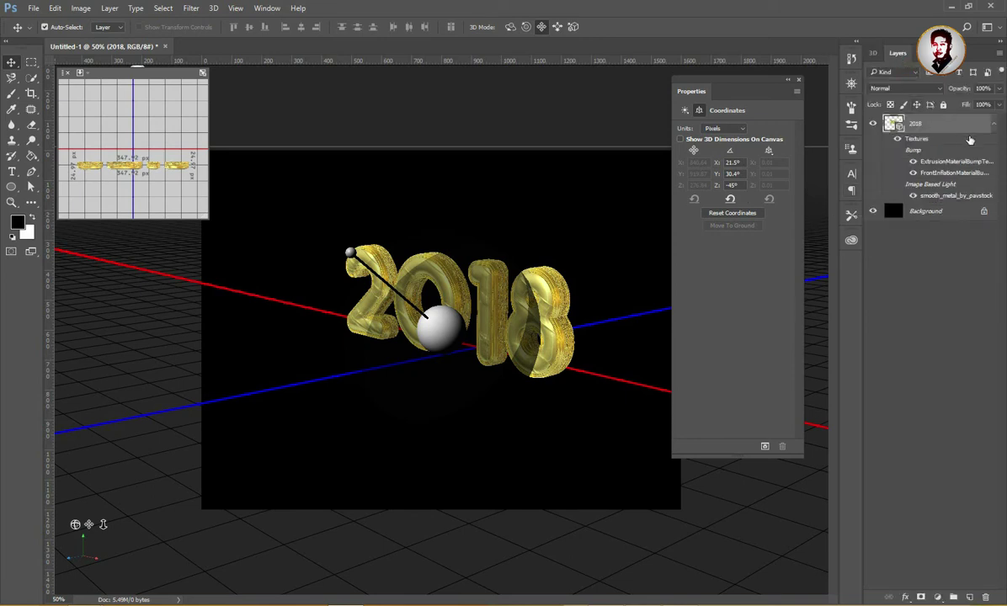
Add Layer 1 above 2018 and set the foreground colour to #310303.
click(970, 597)
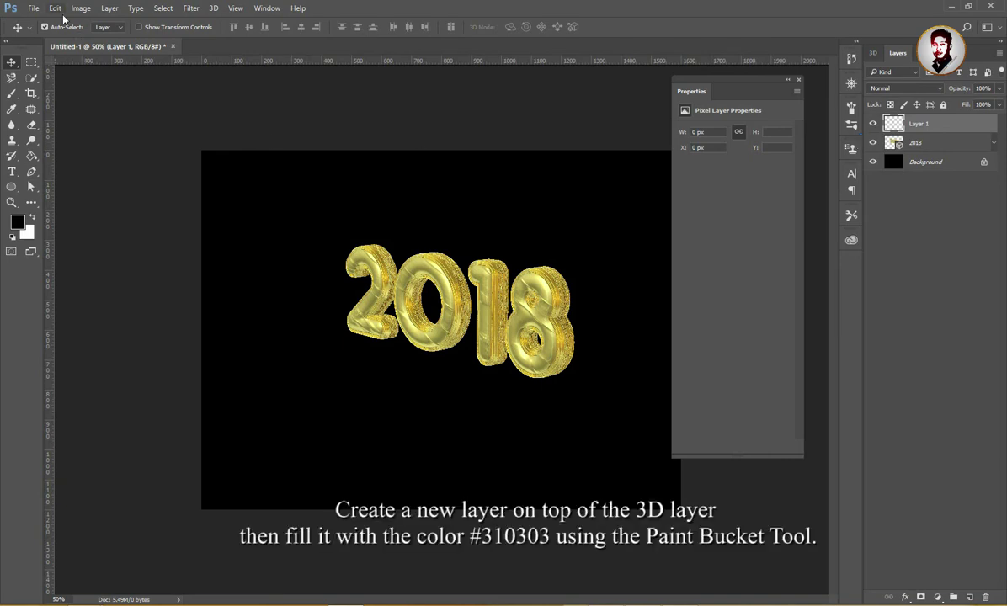
click(17, 220)
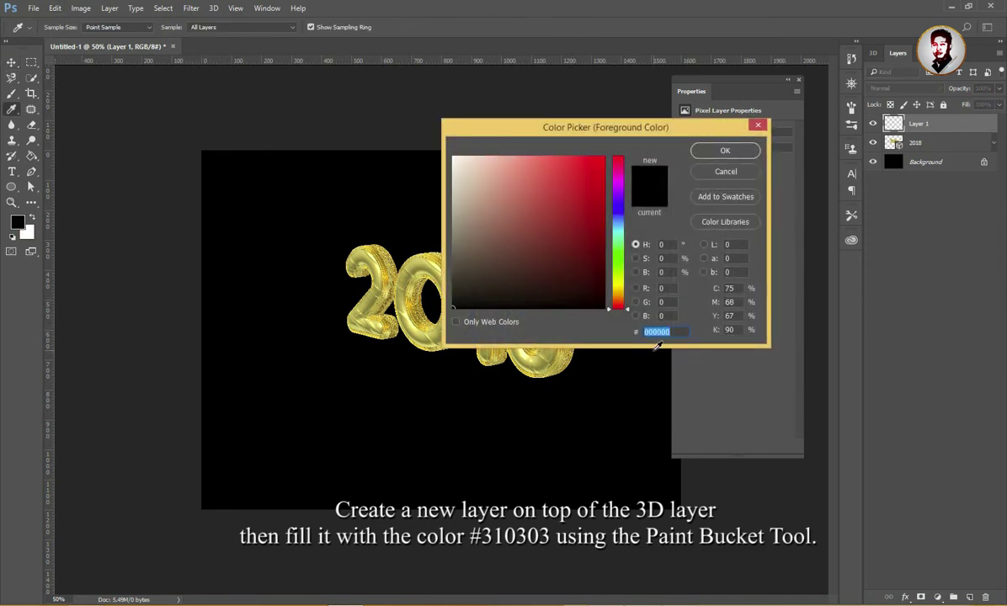
text(310)
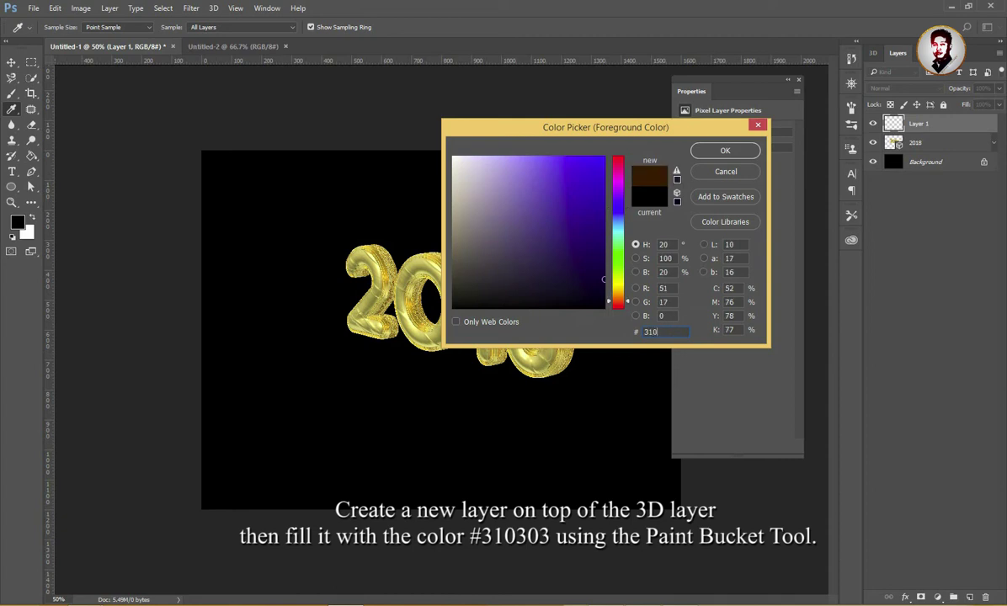
text(303)
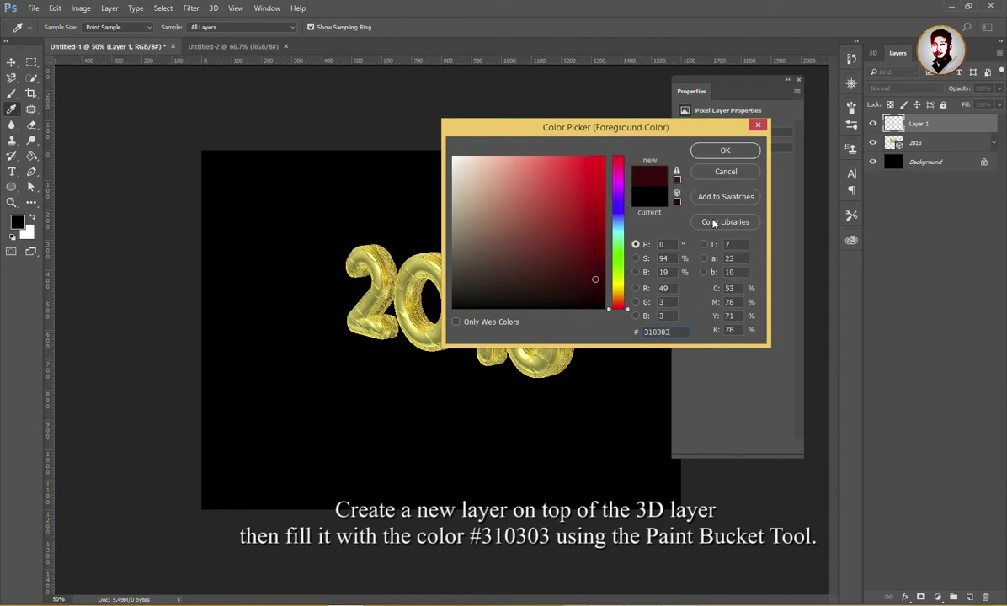
click(725, 150)
key(v)
Fill Layer 1 with the dark red using the Paint Bucket Tool.
click(32, 156)
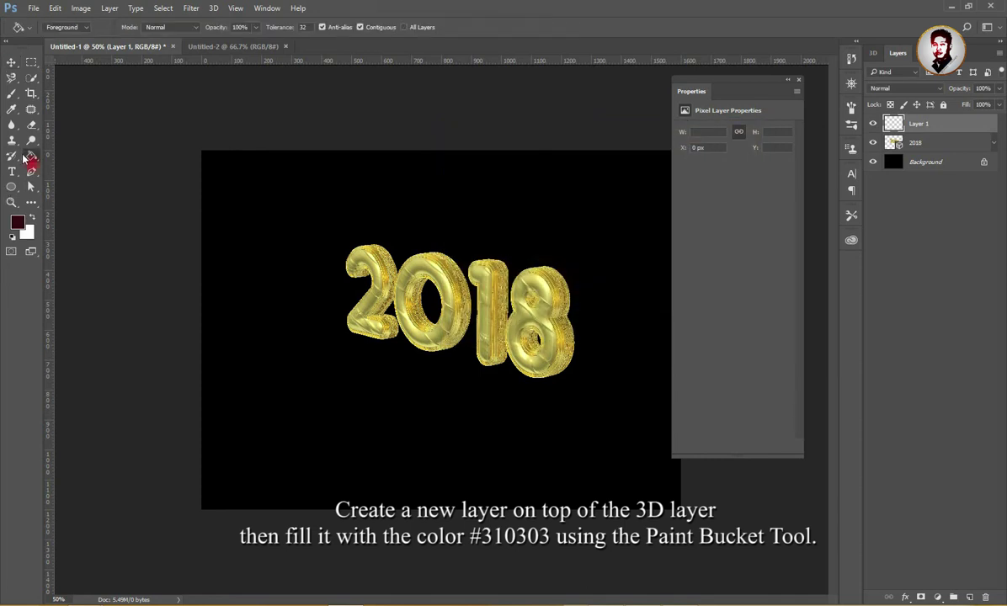
click(310, 330)
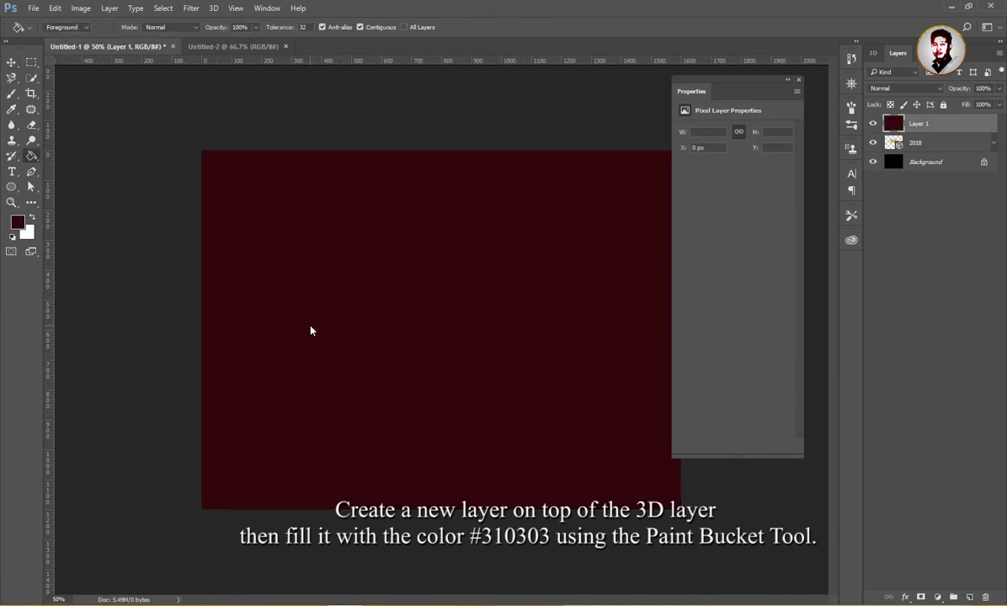
click(12, 63)
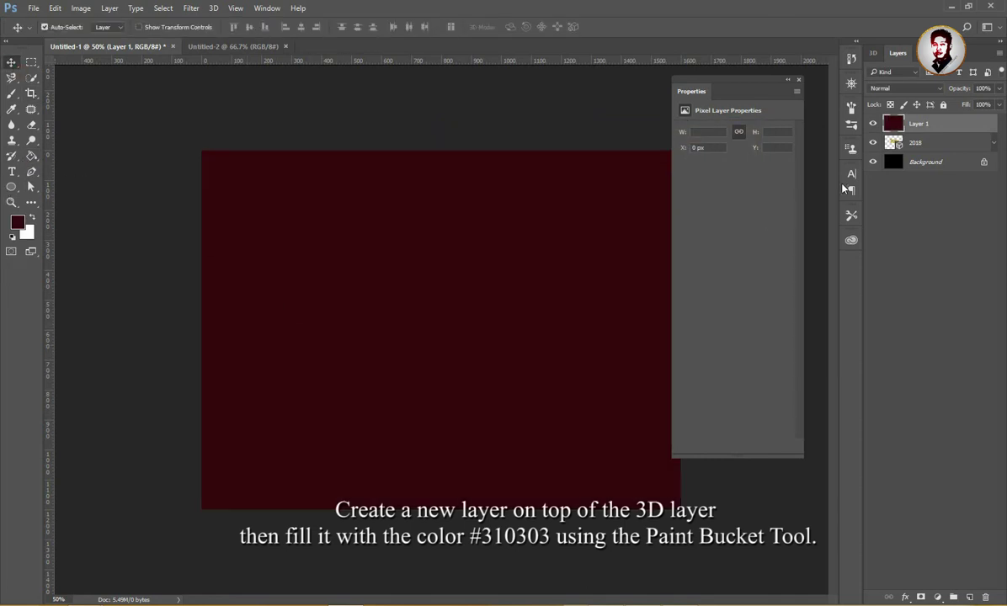
click(214, 9)
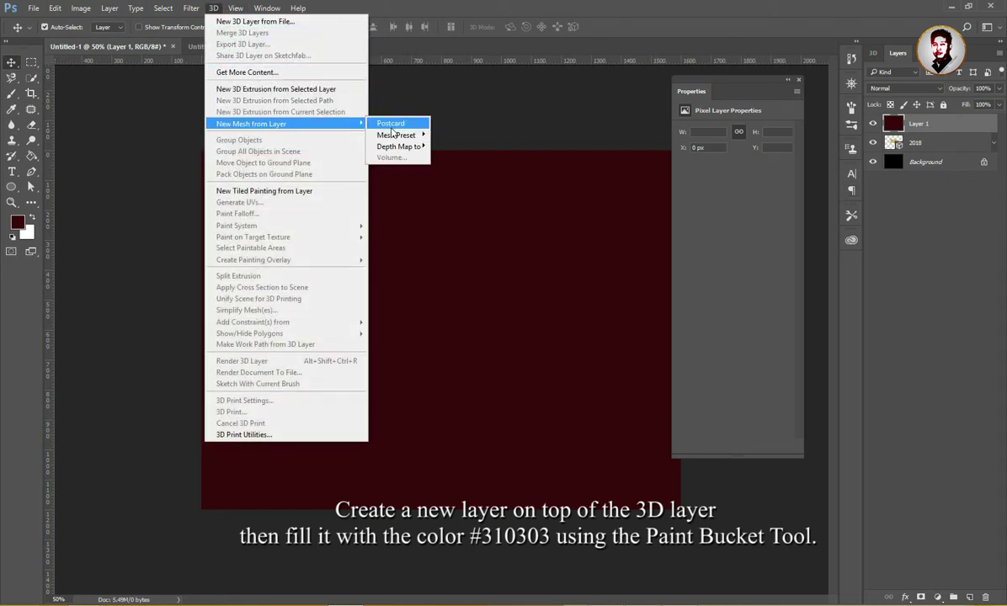
Convert the dark red Layer 1 into a 3D Postcard mesh with 3D > New Mesh from Layer.
click(393, 125)
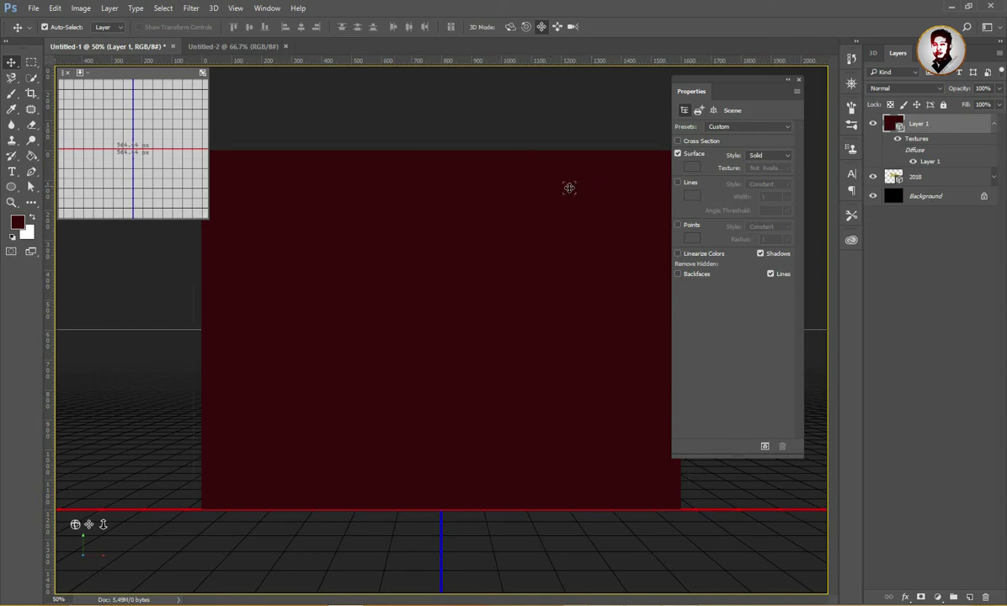
Select Current View in the 3D panel and switch it to the saved 2018 camera.
click(874, 57)
click(917, 113)
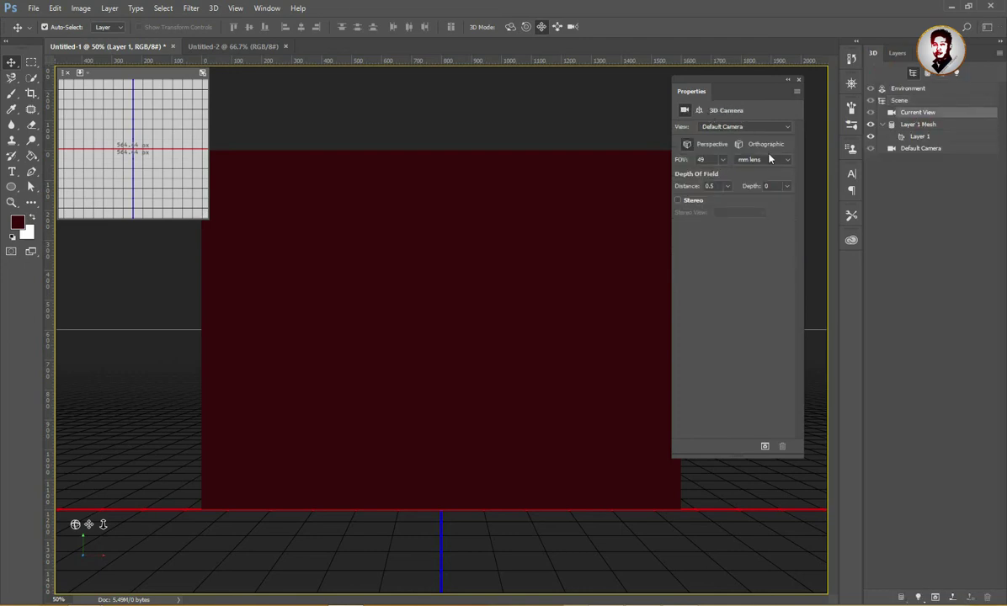
click(749, 126)
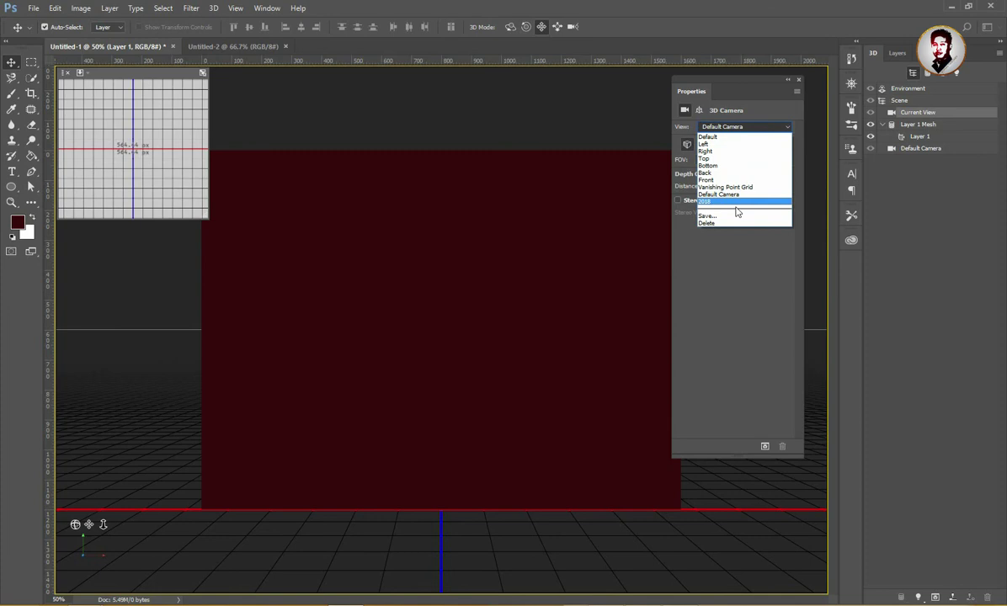
click(736, 203)
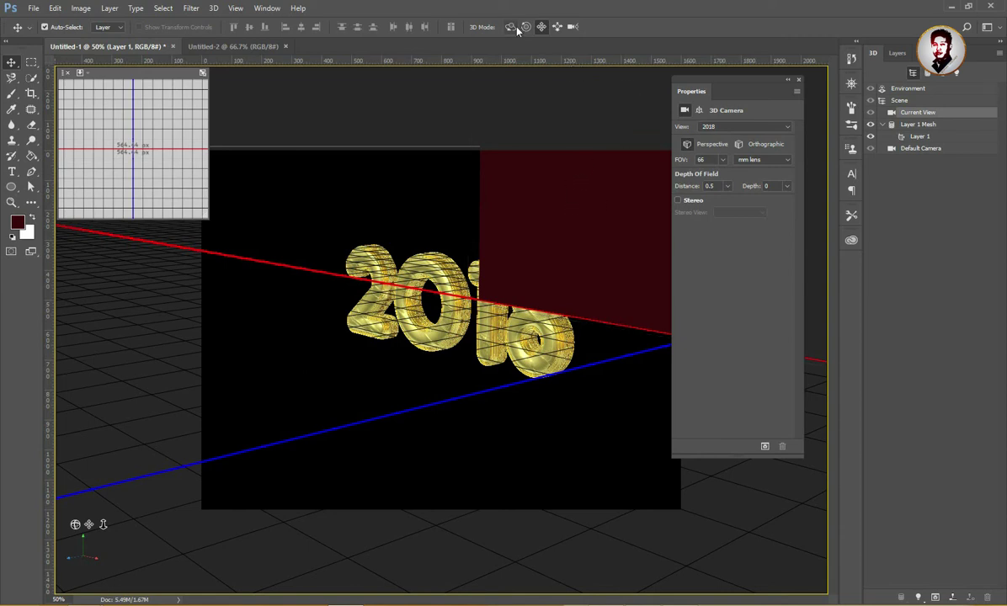
Orbit the camera until the red plane fills the canvas, then select its Layer 1 material.
mouse_move(533, 237)
mouse_down()
mouse_move(164, 425)
mouse_move(203, 431)
mouse_up()
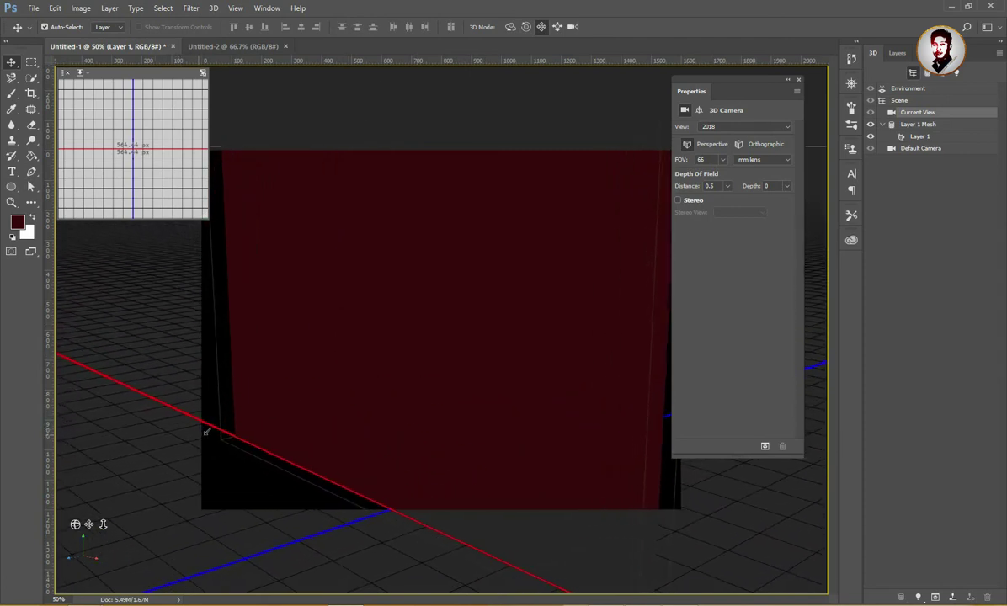
drag(203, 430, 200, 427)
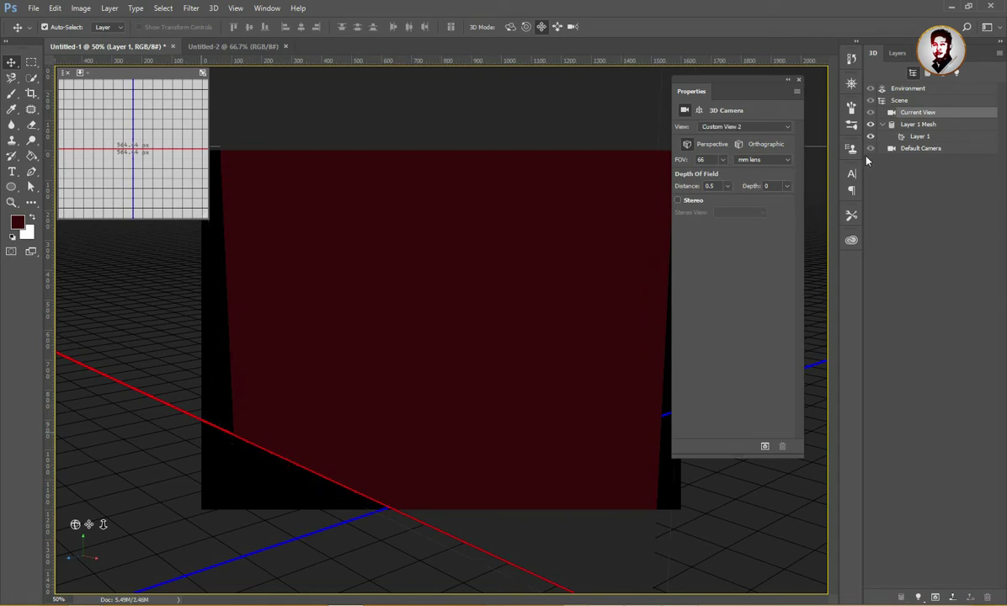
click(918, 137)
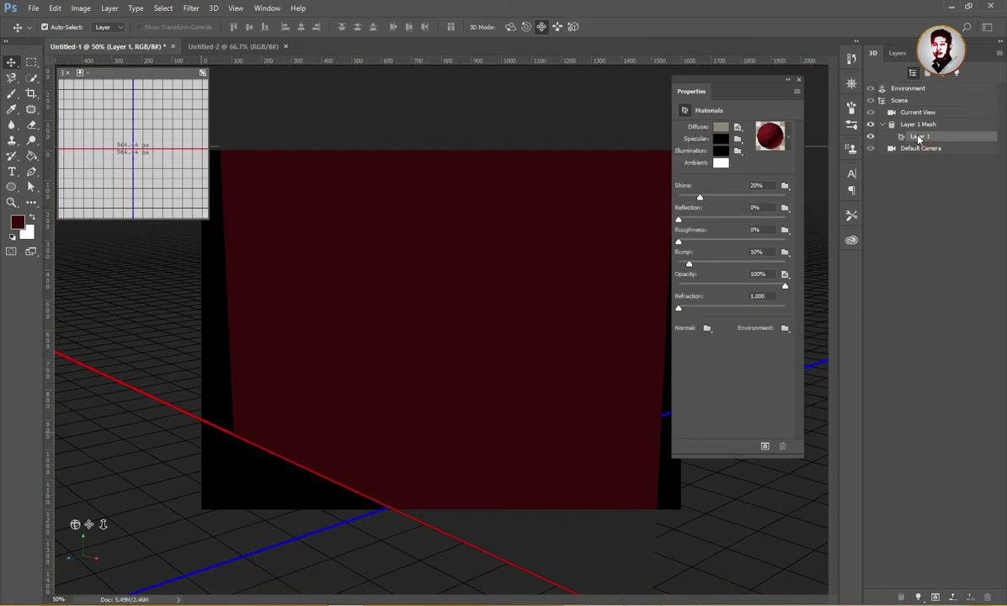
Set the plane's specular colour to orange-brown R137 G72 B20.
click(720, 138)
double_click(669, 419)
text(137)
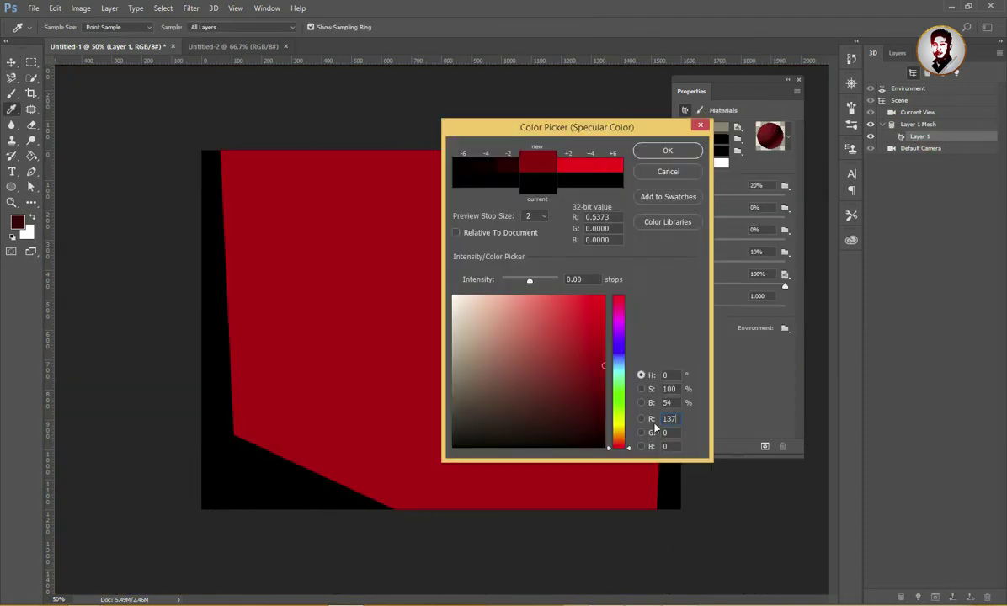
key(Tab)
text(7)
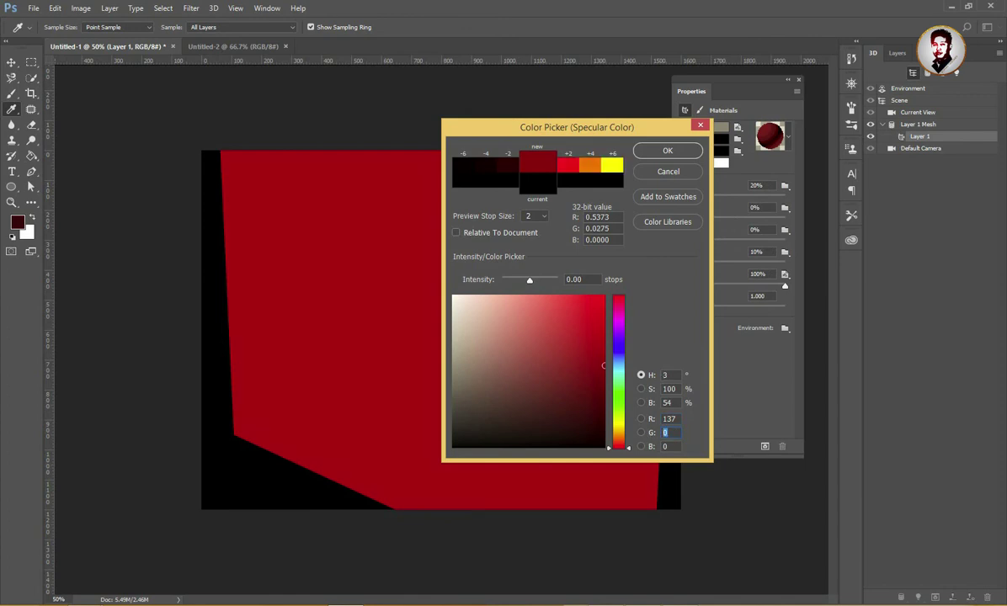
text(2)
key(Tab)
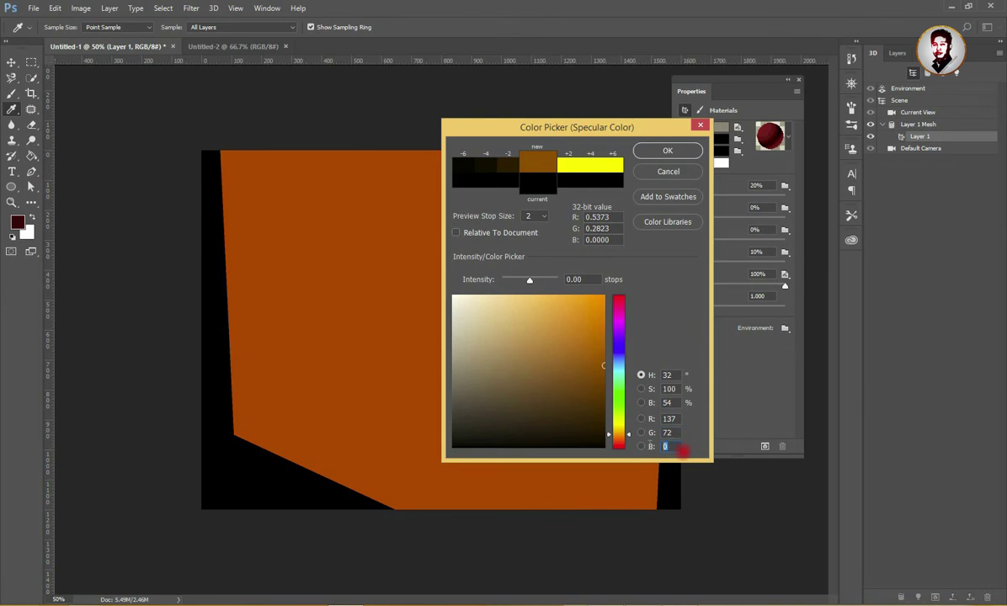
text(20)
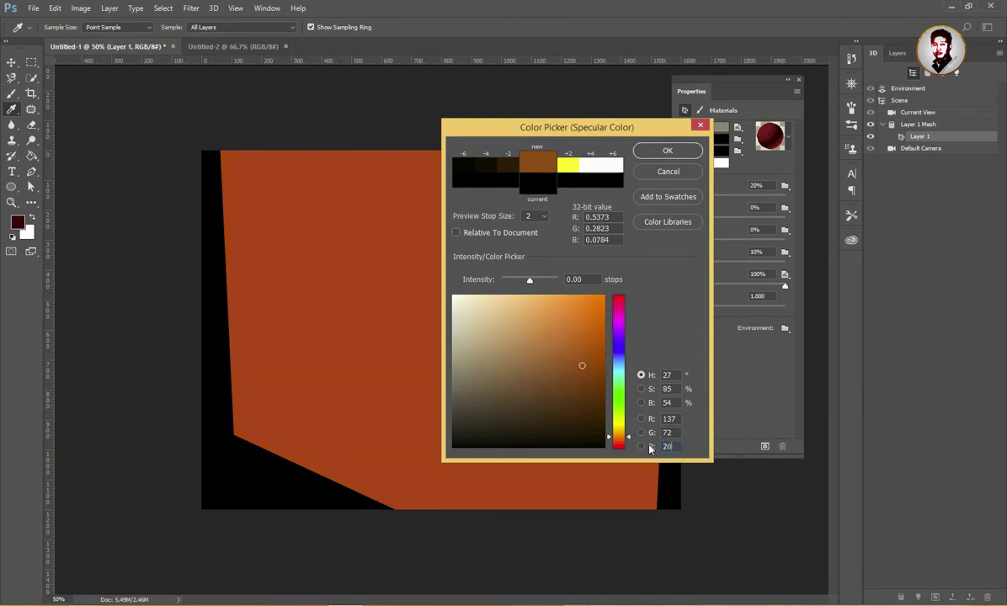
click(676, 158)
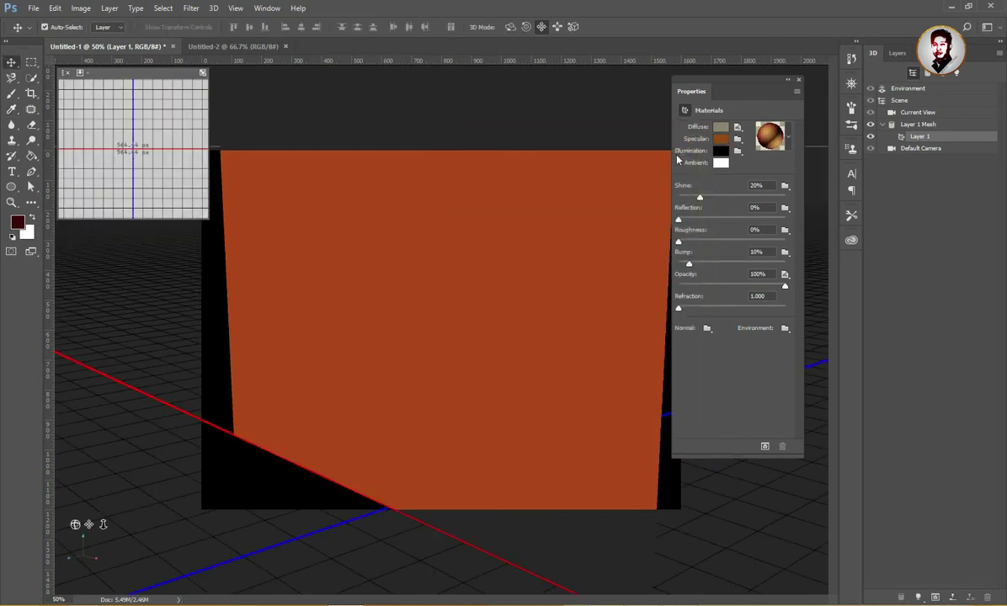
Raise the material's shine to 45%.
click(763, 186)
text(45)
key(Tab)
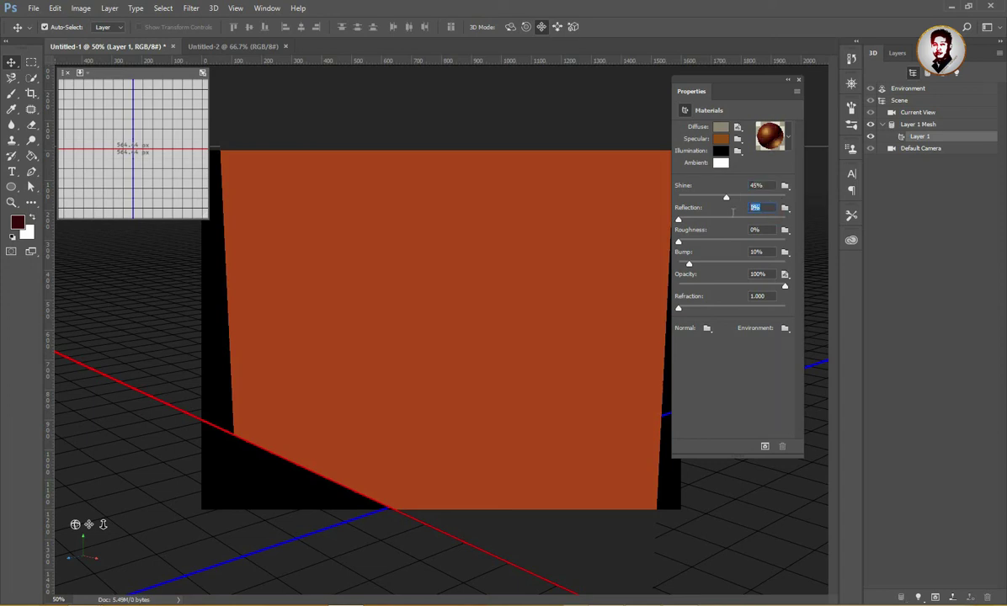
click(773, 252)
Load the BackgroundMaterialBumpTexture file as the plane's bump texture.
key(Tab)
click(785, 253)
click(800, 278)
click(469, 307)
click(640, 436)
Scale the bump texture to about 300% in U and V, tiling 0.33, and apply it.
click(785, 252)
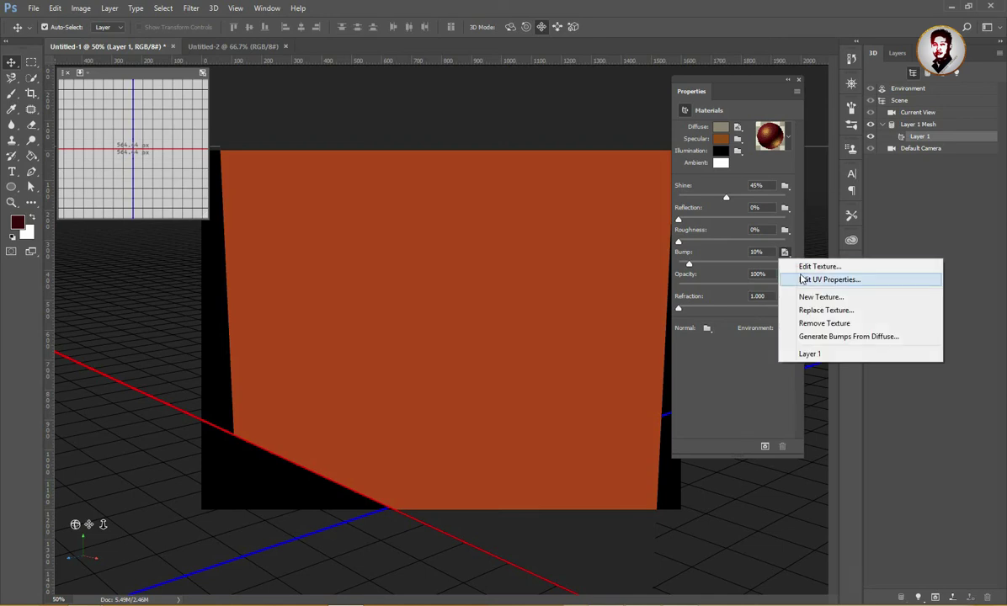
click(802, 280)
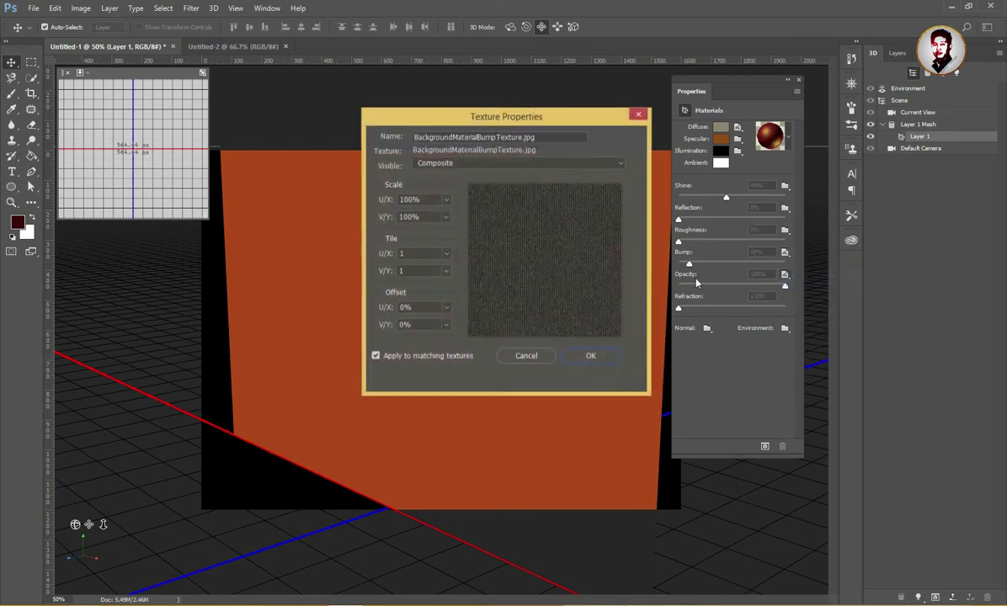
double_click(408, 200)
text(200)
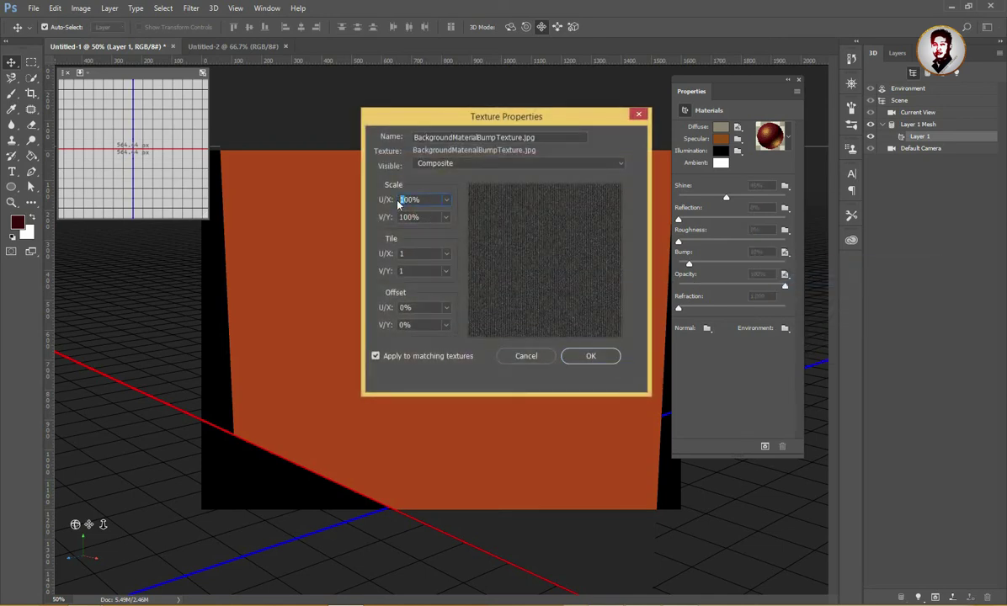
text(3)
double_click(401, 216)
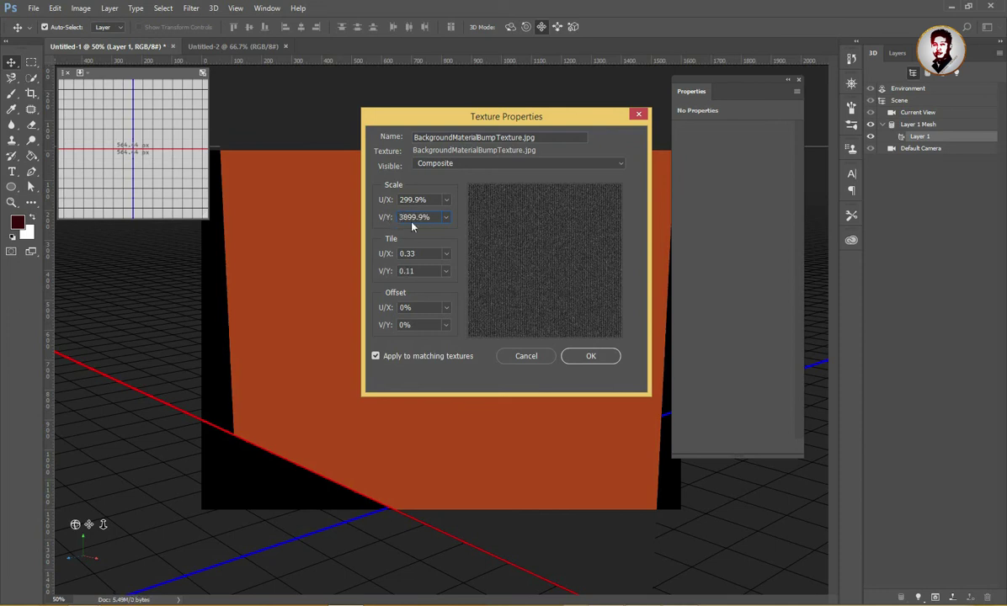
mouse_move(416, 218)
mouse_down()
mouse_move(371, 202)
mouse_move(396, 220)
mouse_up()
drag(395, 218, 446, 218)
click(393, 219)
text(3)
key(Return)
key(Return)
text(00)
click(416, 199)
click(587, 356)
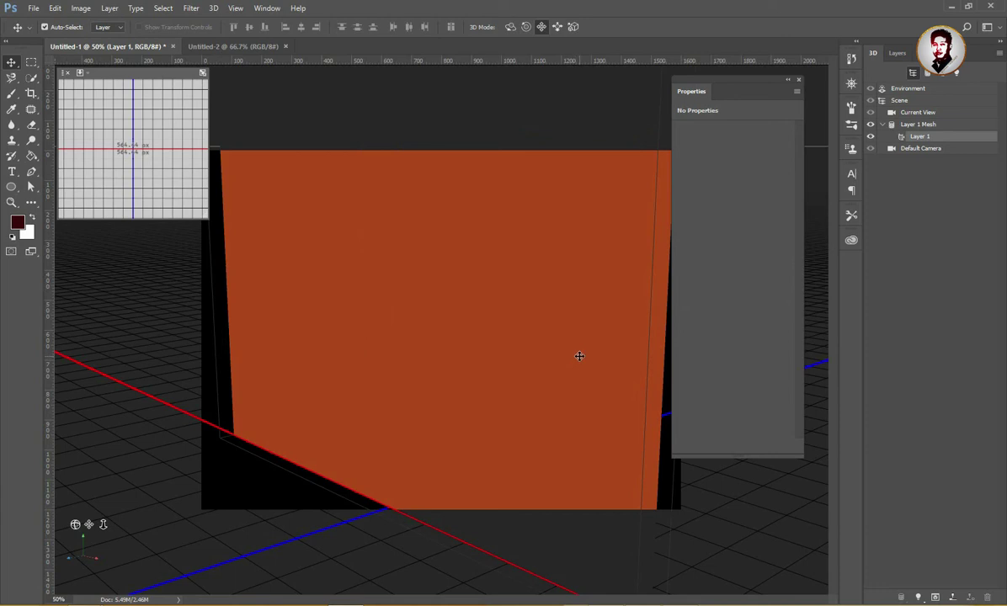
Select the Layer 1 mesh and set its position to X -117, Y -78, Z -29.
click(918, 124)
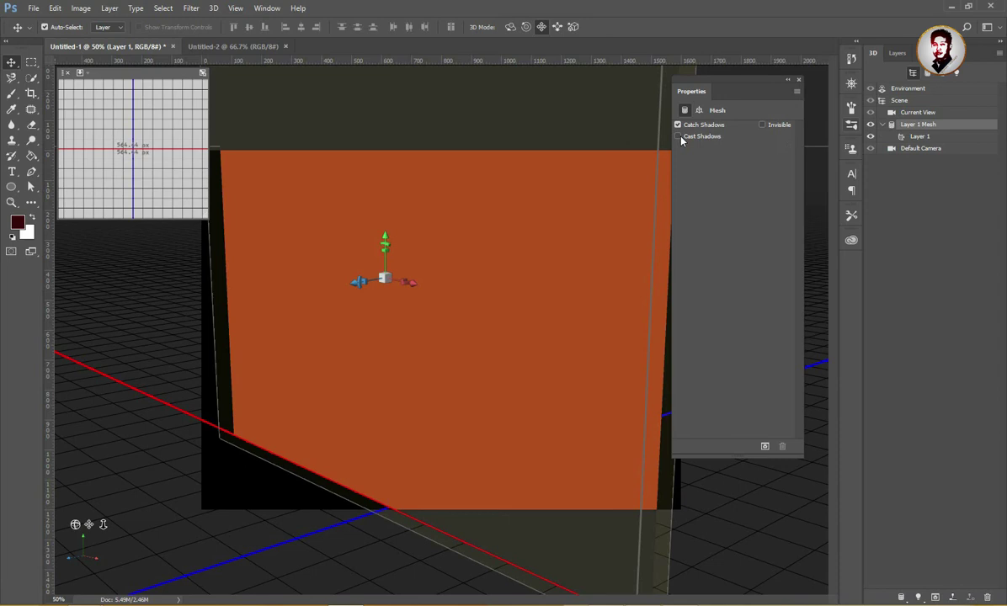
click(699, 110)
click(704, 166)
text(-)
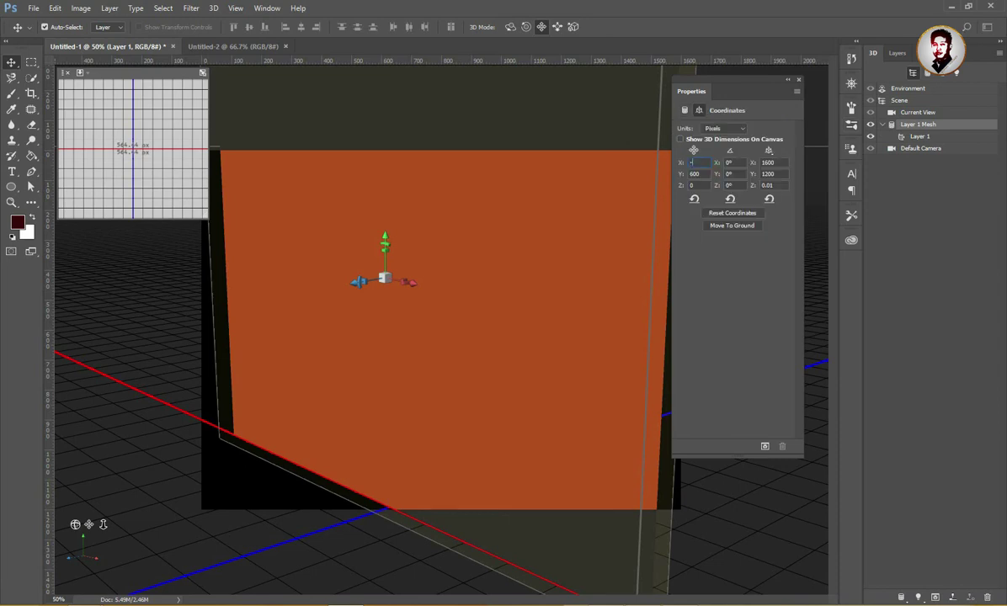
text(1)
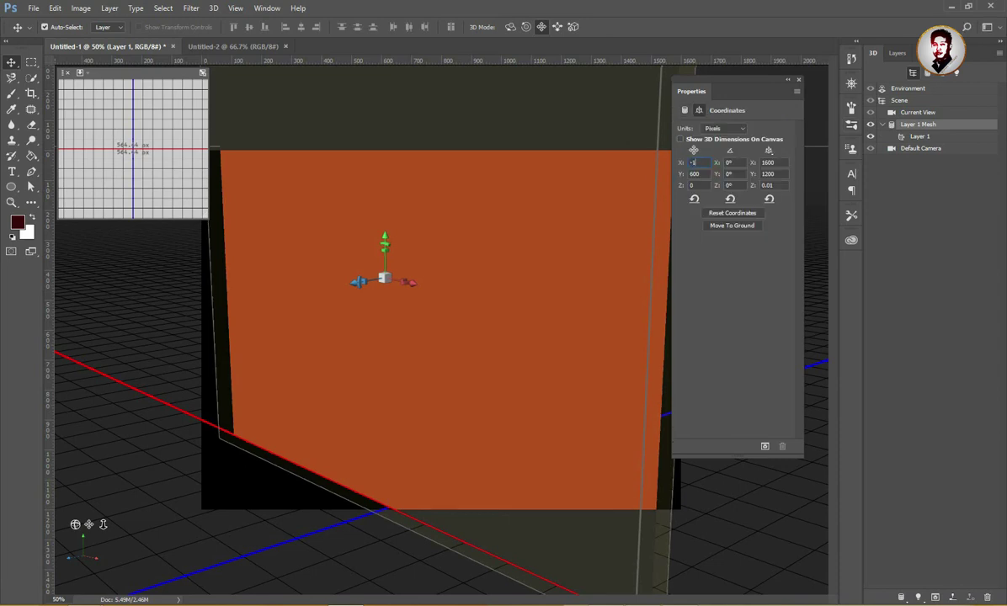
text(1)
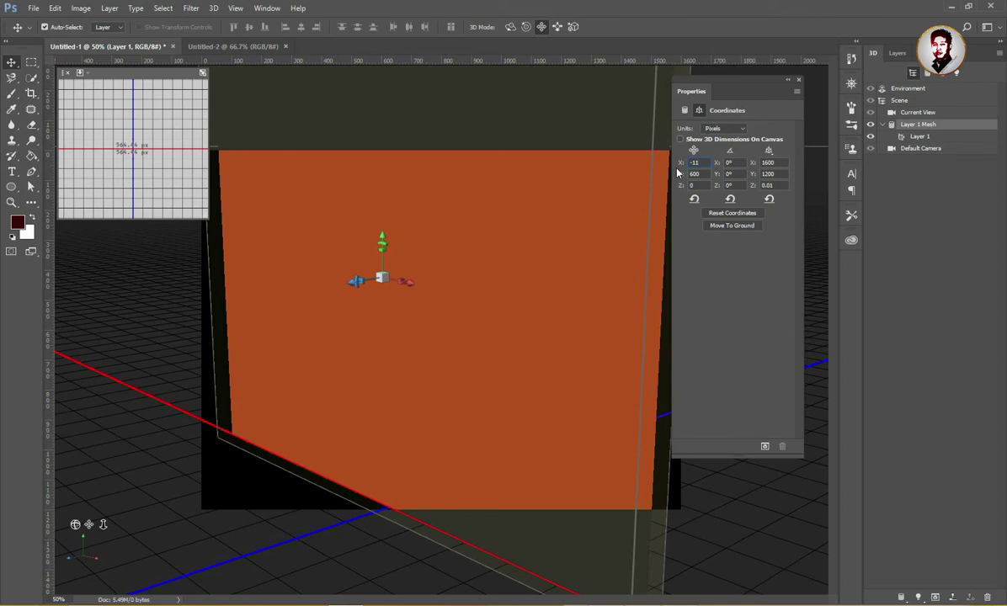
text(7)
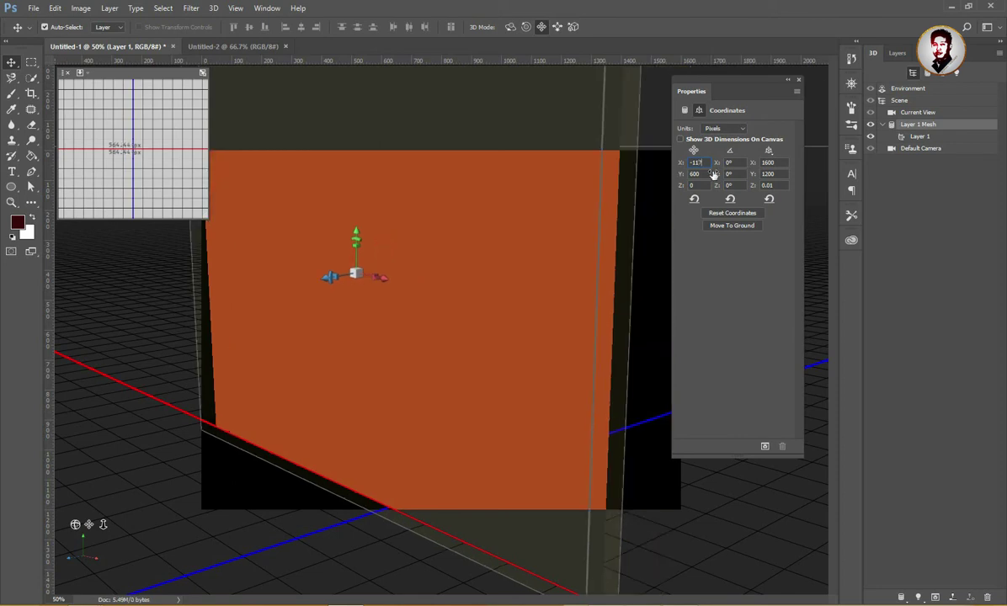
key(Tab)
text(-28)
key(Return)
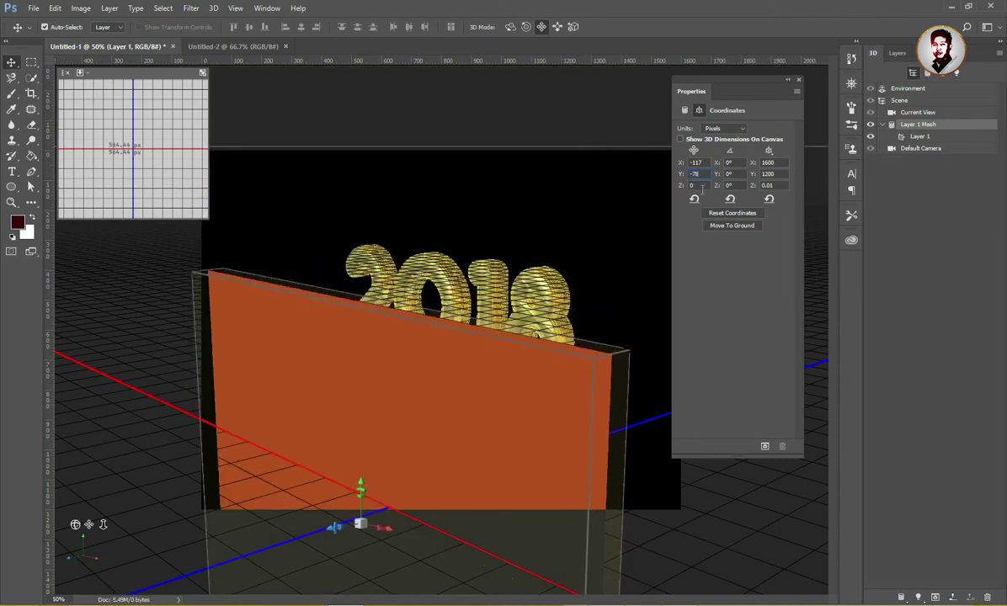
click(704, 187)
text(-)
text(2)
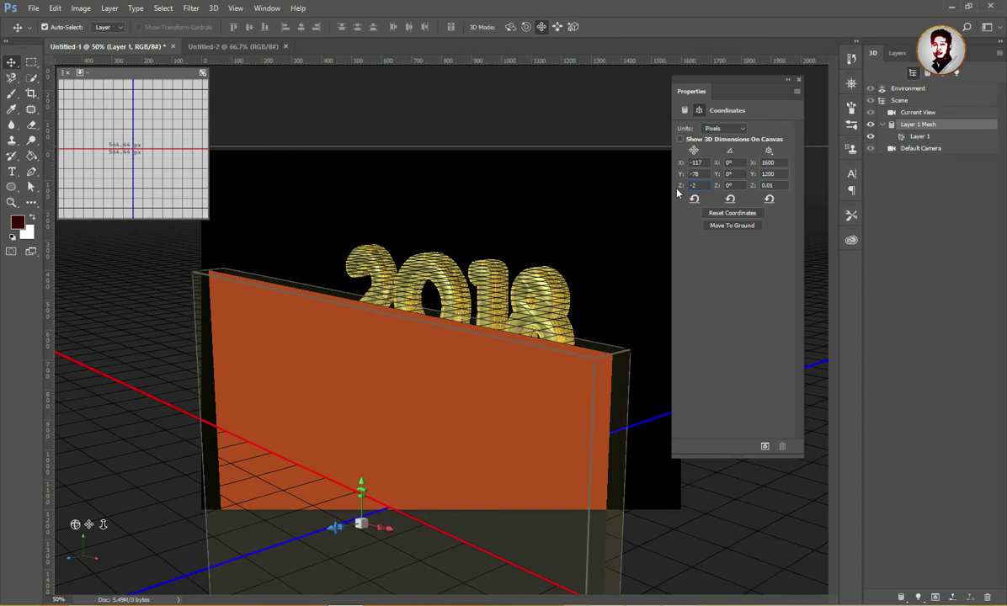
text(5)
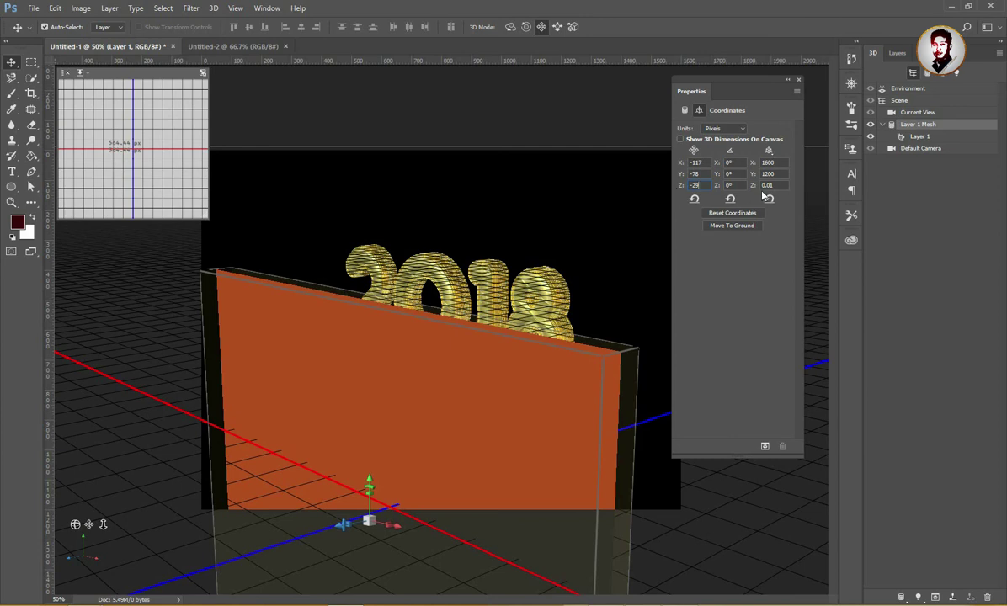
Try scaling the backdrop plane to 146 × 146 × 1.
click(782, 163)
text(14)
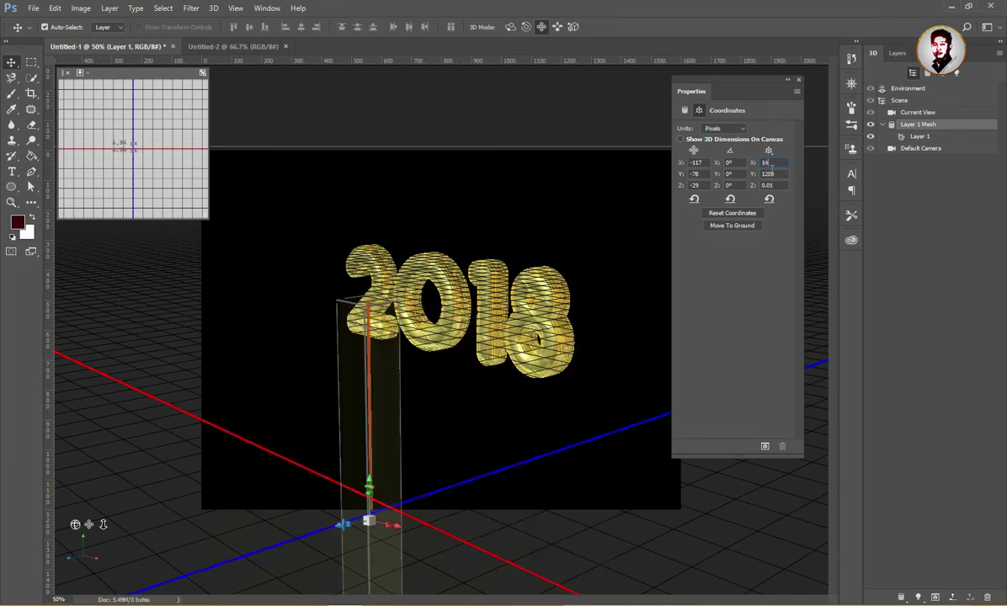
text(6)
click(781, 174)
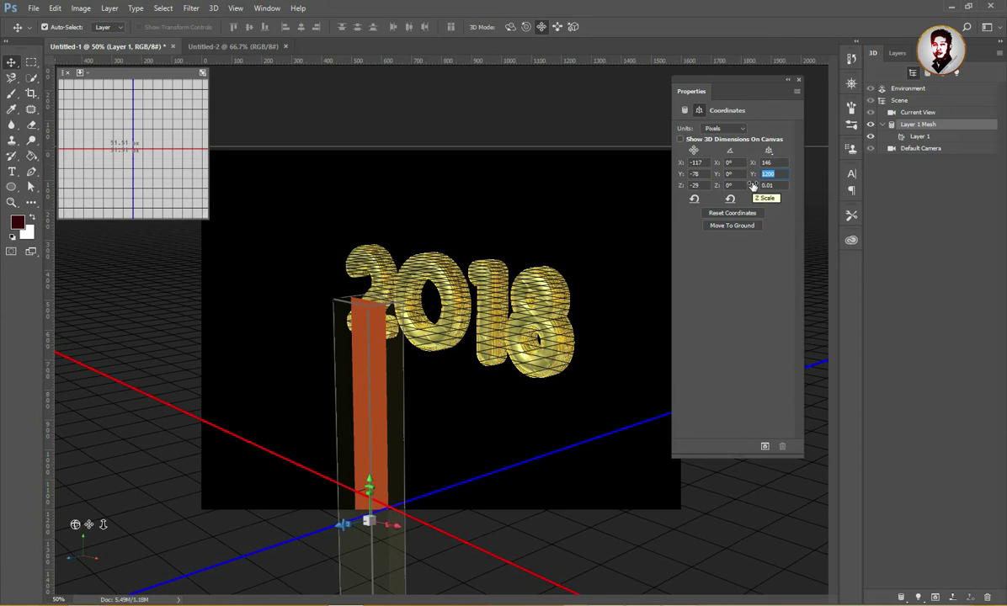
text(146)
key(Tab)
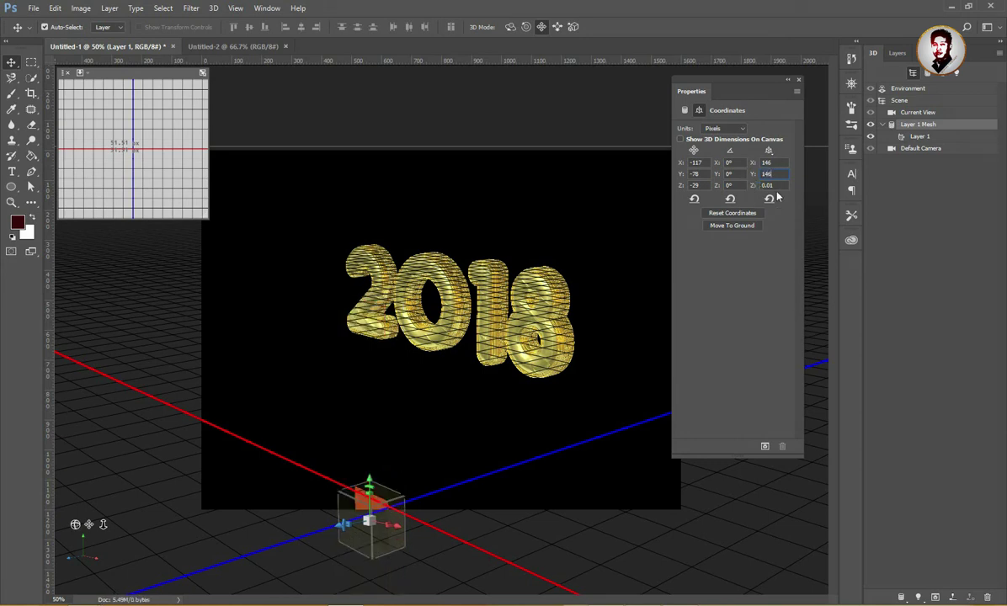
text(1)
Restore the plane's scale to 1600 × 1200 × 0.01.
text(1600)
key(Tab)
text(1200)
key(Tab)
text(0.01)
key(Return)
Drag the backdrop plane up to Y 383.96 and back to Z -130.55 with the gizmo.
mouse_move(362, 425)
mouse_down()
mouse_move(406, 311)
mouse_move(405, 320)
mouse_up()
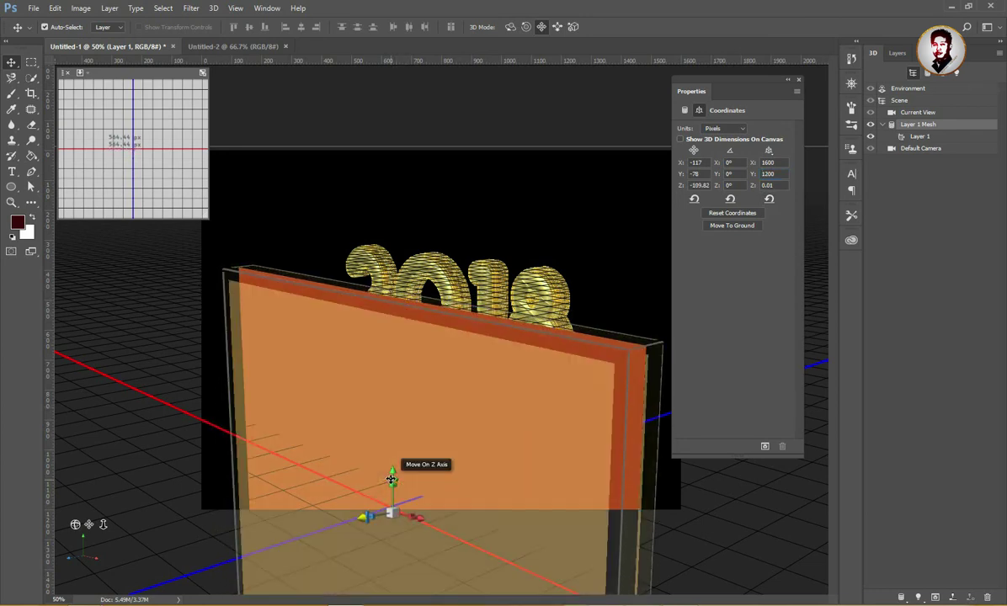
drag(391, 474, 394, 346)
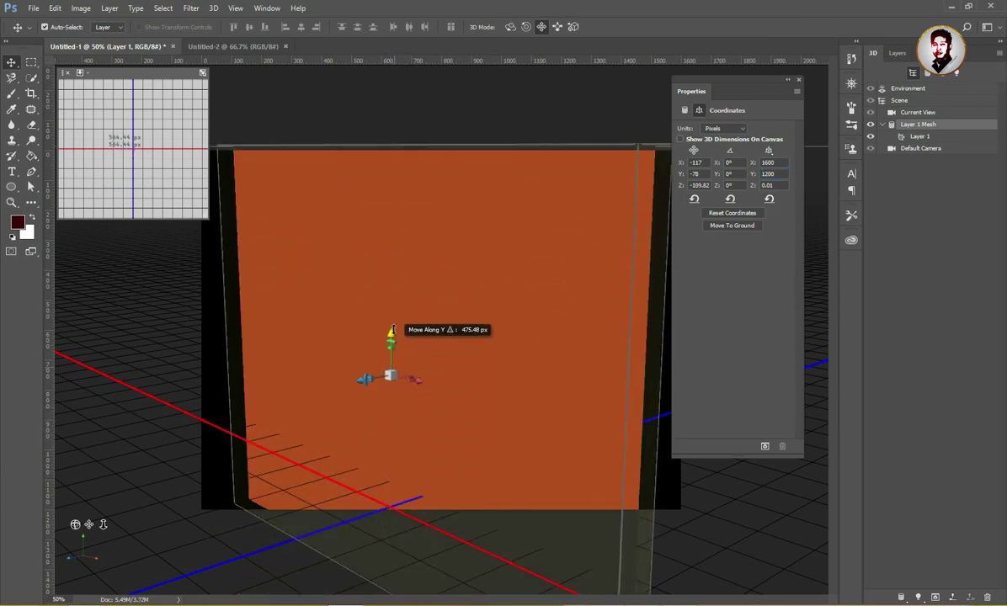
drag(393, 346, 391, 349)
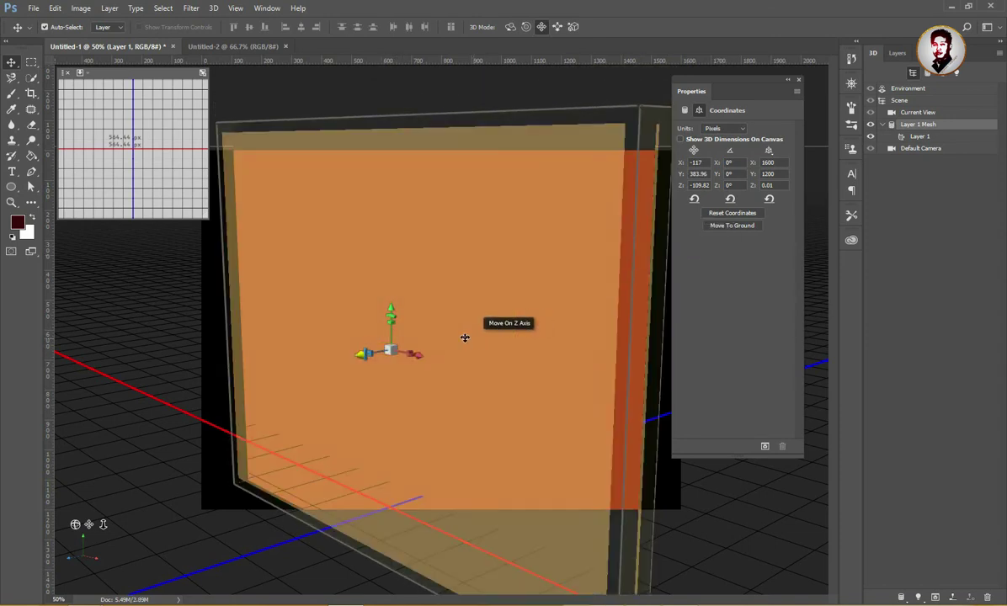
mouse_move(359, 356)
mouse_down()
mouse_move(451, 331)
mouse_move(360, 336)
mouse_up()
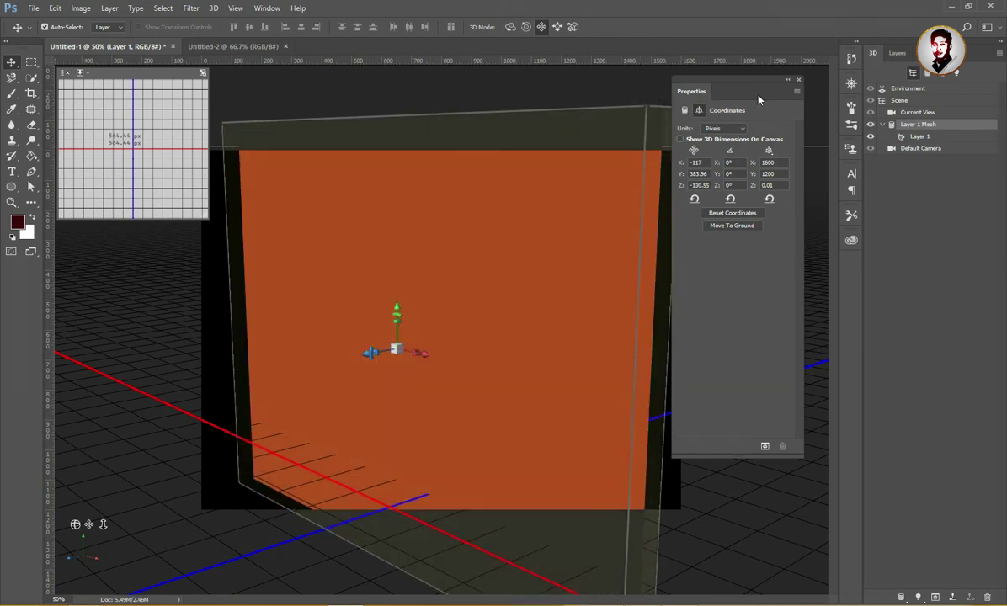
click(897, 53)
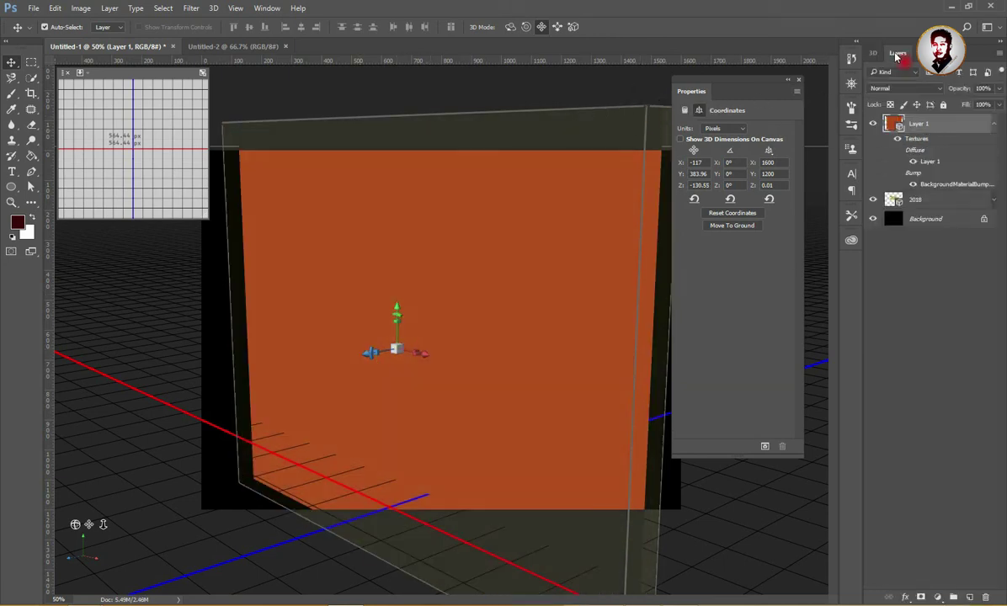
Select the 2018 and Layer 1 layers and merge them with Merge 3D Layers.
click(930, 206)
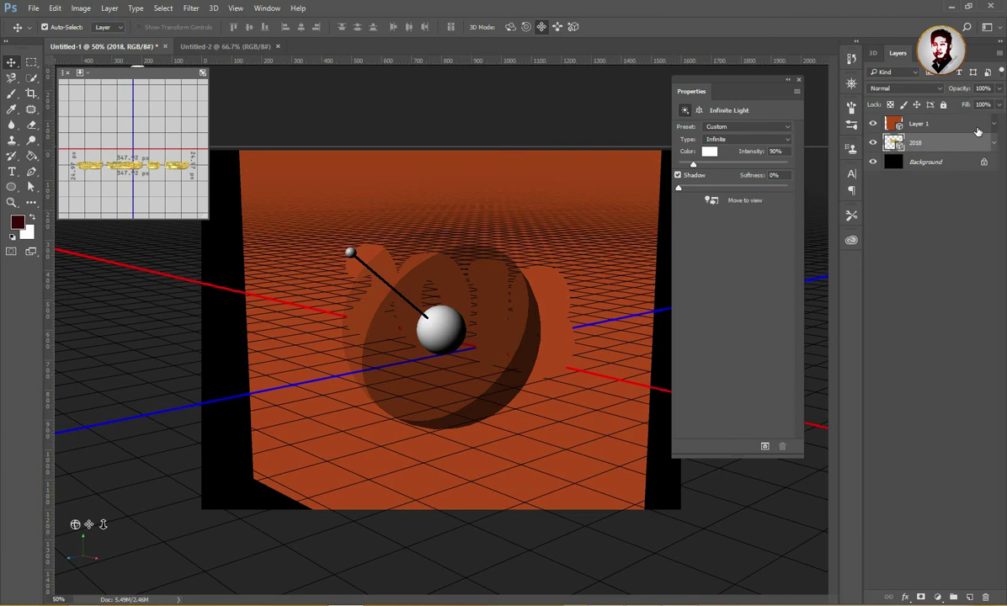
shift+click(978, 132)
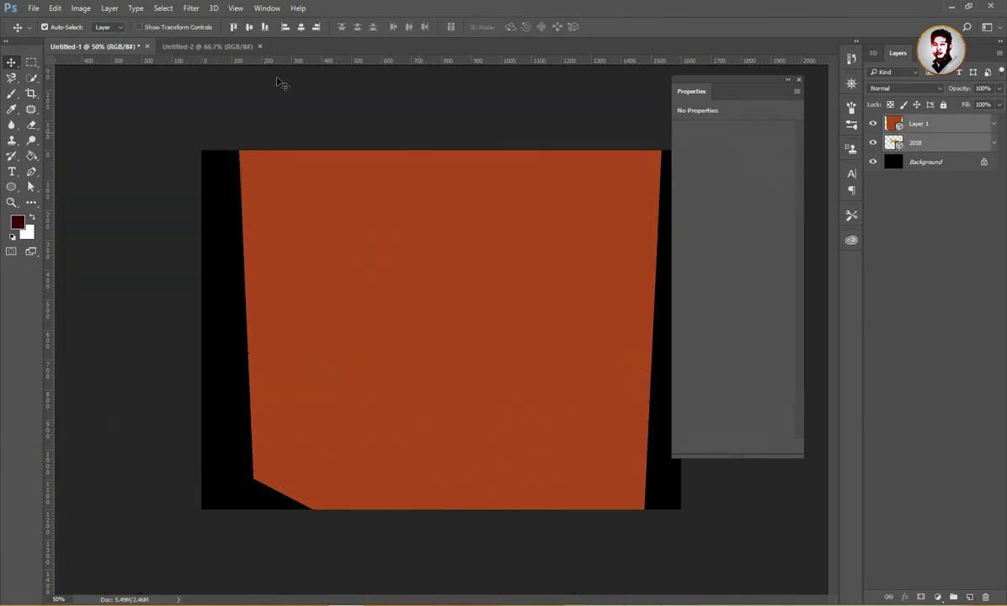
click(214, 8)
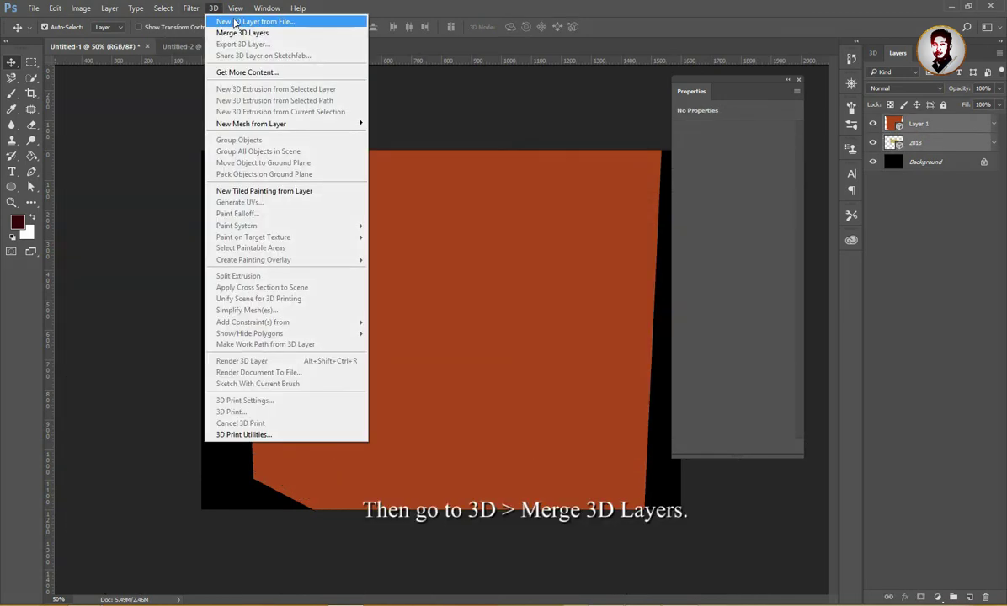
click(254, 36)
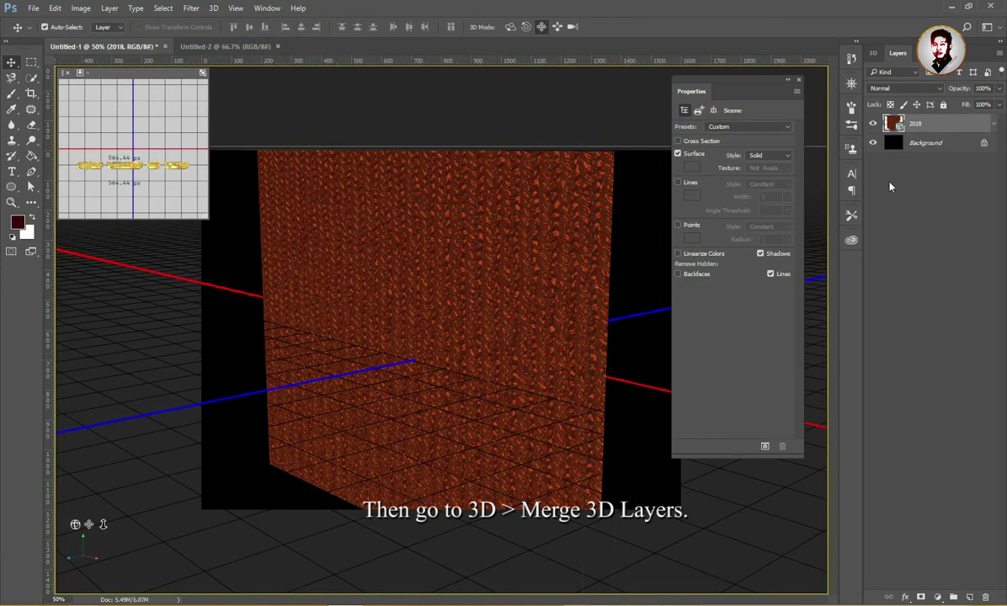
click(874, 53)
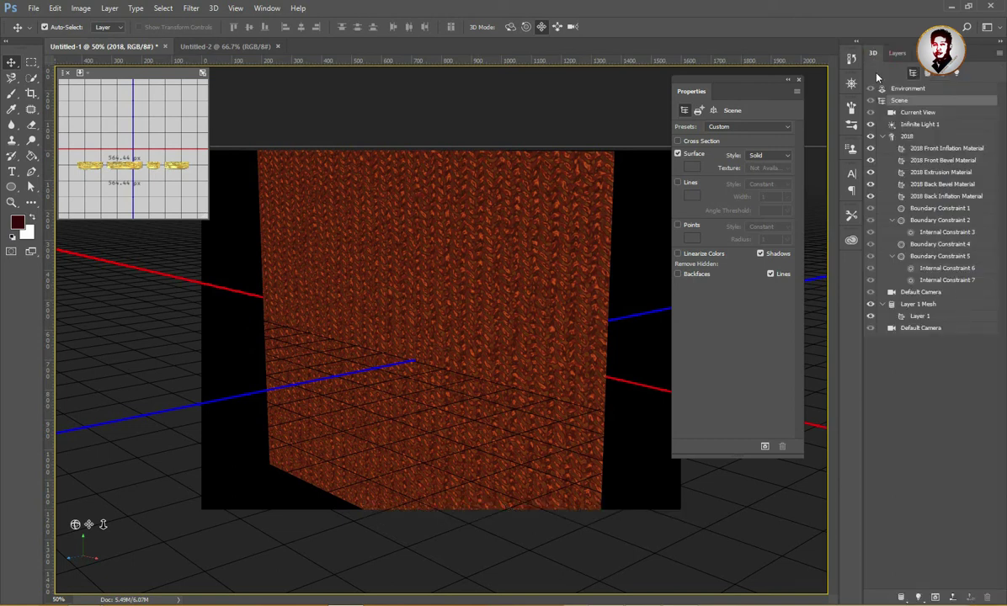
Select the Layer 1 mesh and drag it back along Z behind the gold 2018 text.
click(916, 316)
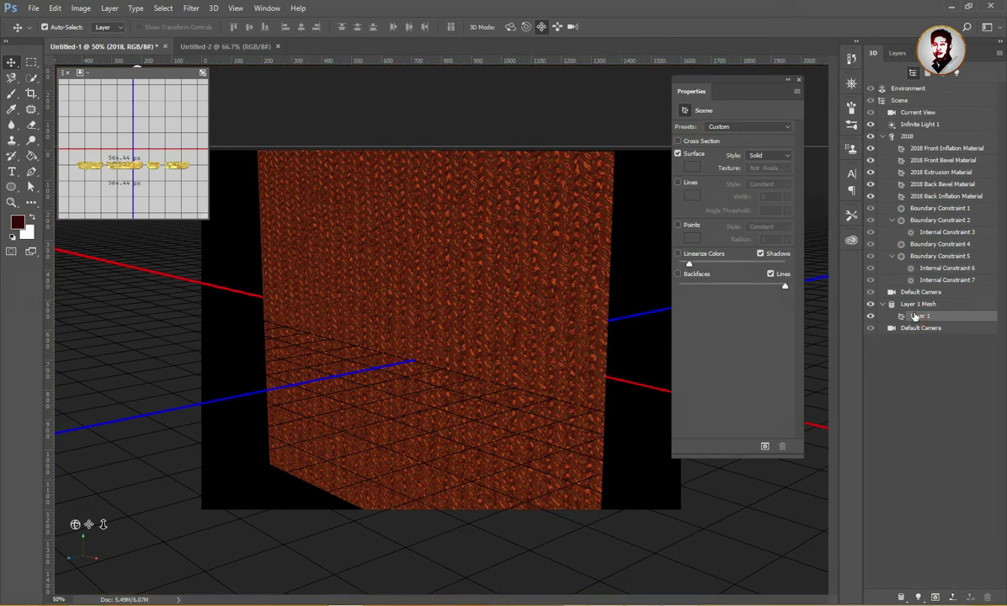
click(918, 304)
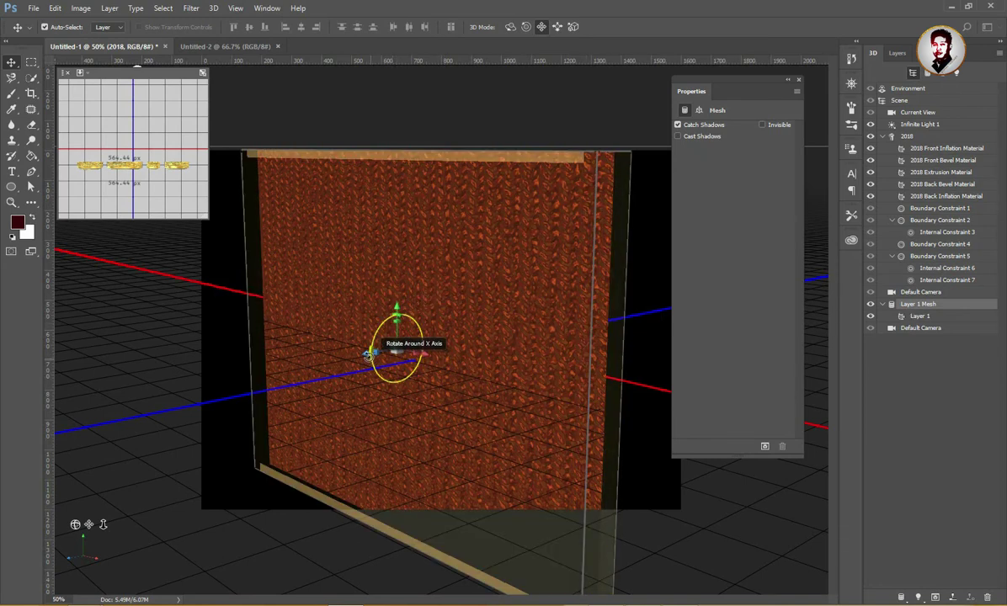
mouse_move(373, 352)
mouse_down()
mouse_move(326, 360)
mouse_move(460, 318)
mouse_move(404, 323)
mouse_move(432, 297)
mouse_up()
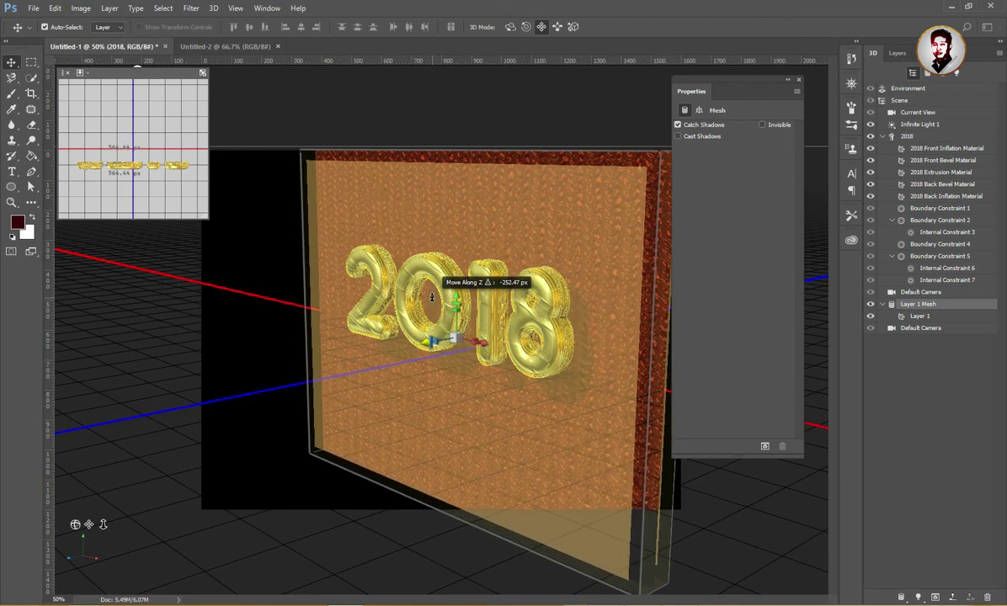
drag(431, 297, 430, 297)
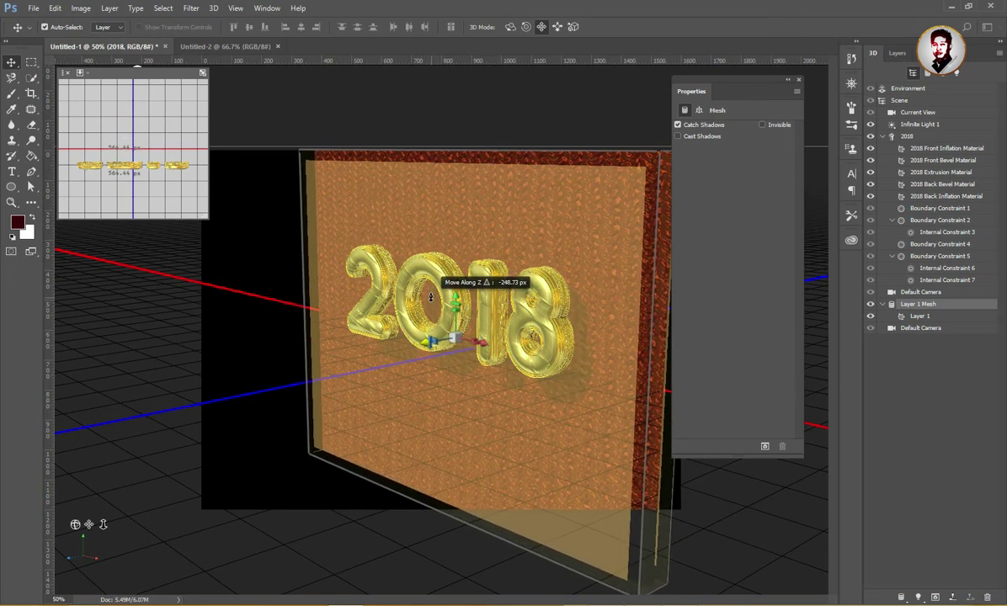
drag(432, 296, 431, 293)
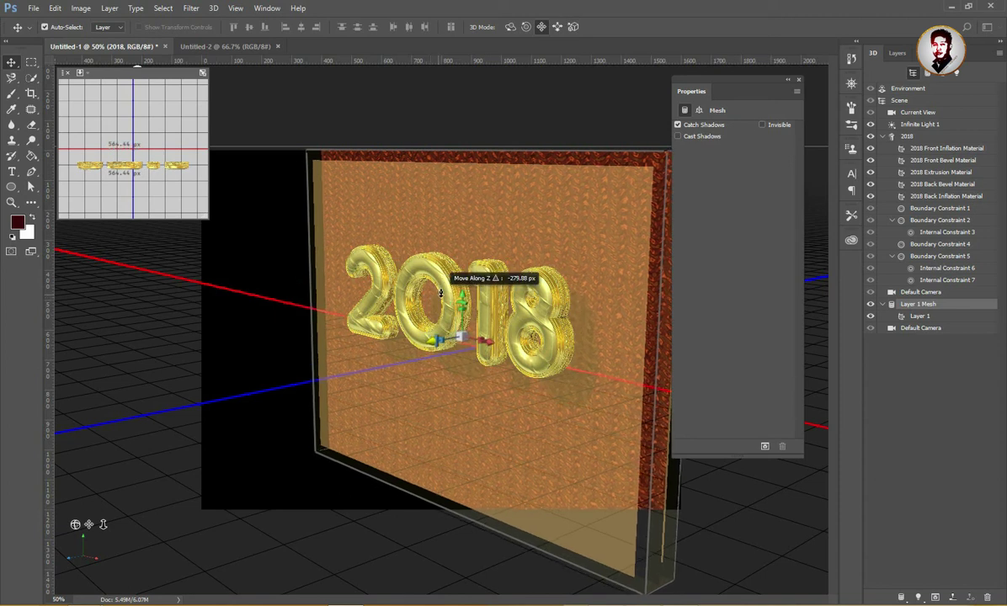
drag(432, 293, 427, 292)
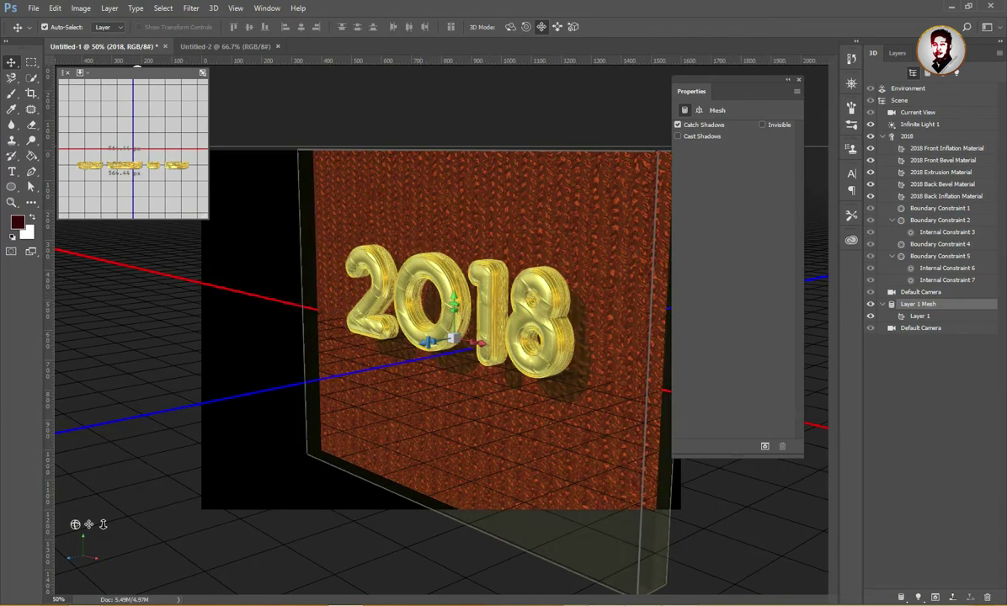
click(765, 448)
Render the gold 2018 scene from the Properties panel's Render icon.
click(765, 448)
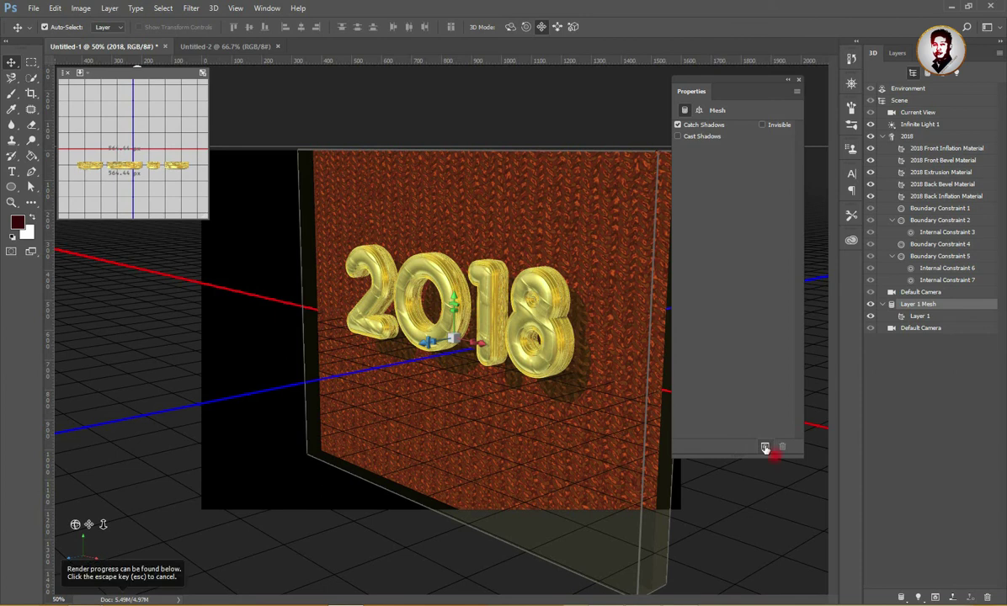
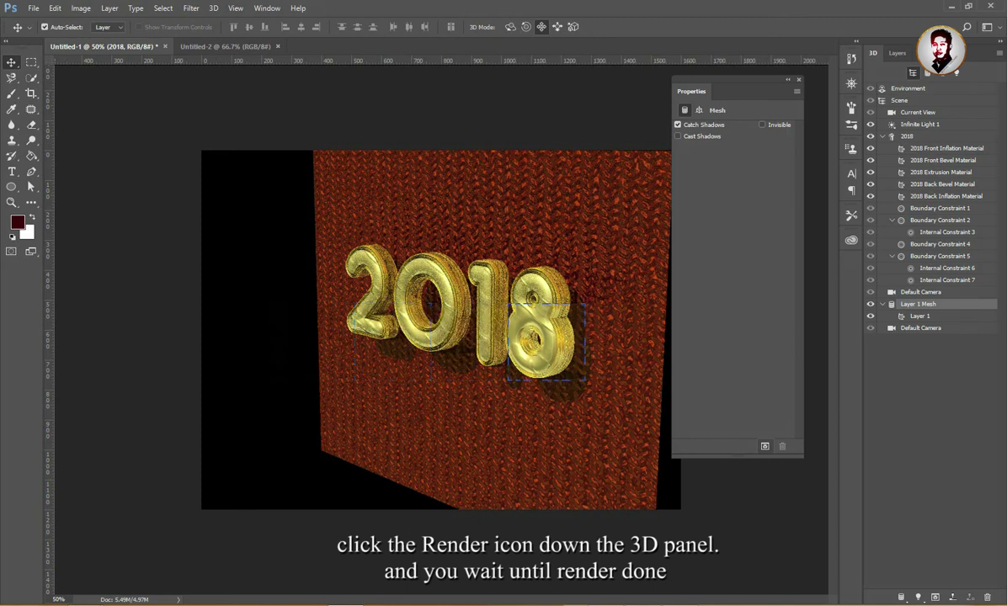
Close the mesh properties and start a crop, trimming the black strip off the left edge.
click(787, 81)
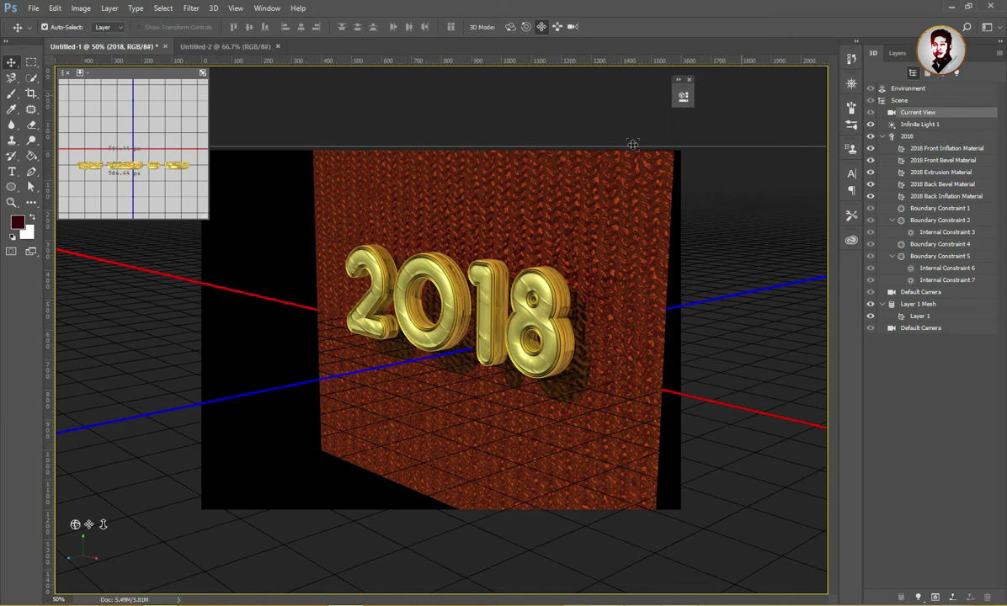
click(37, 98)
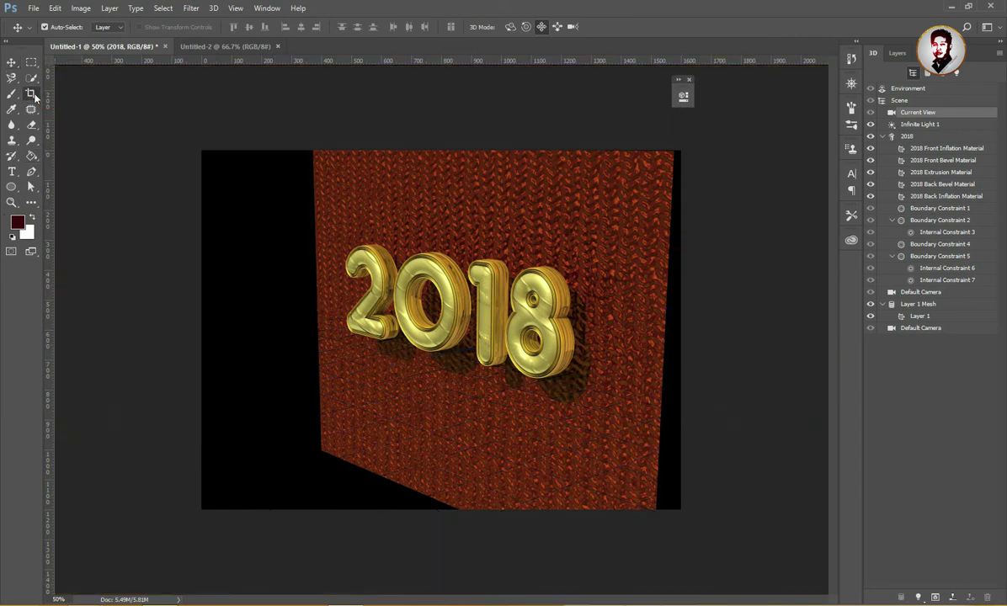
drag(210, 333, 266, 332)
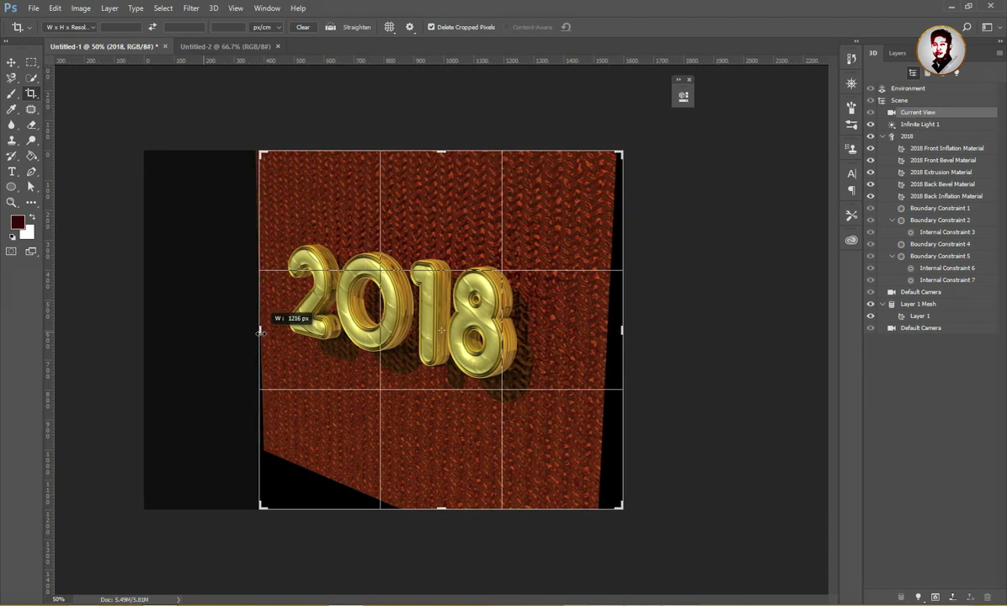
Pull all crop edges in to the red knitted area and commit the crop.
drag(266, 332, 262, 331)
drag(406, 510, 474, 466)
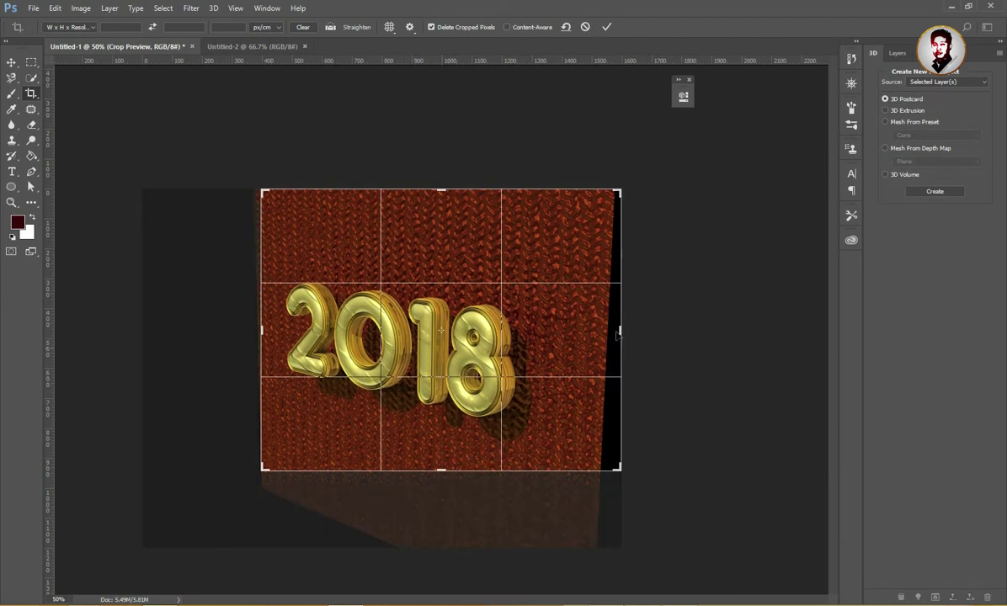
drag(622, 331, 601, 328)
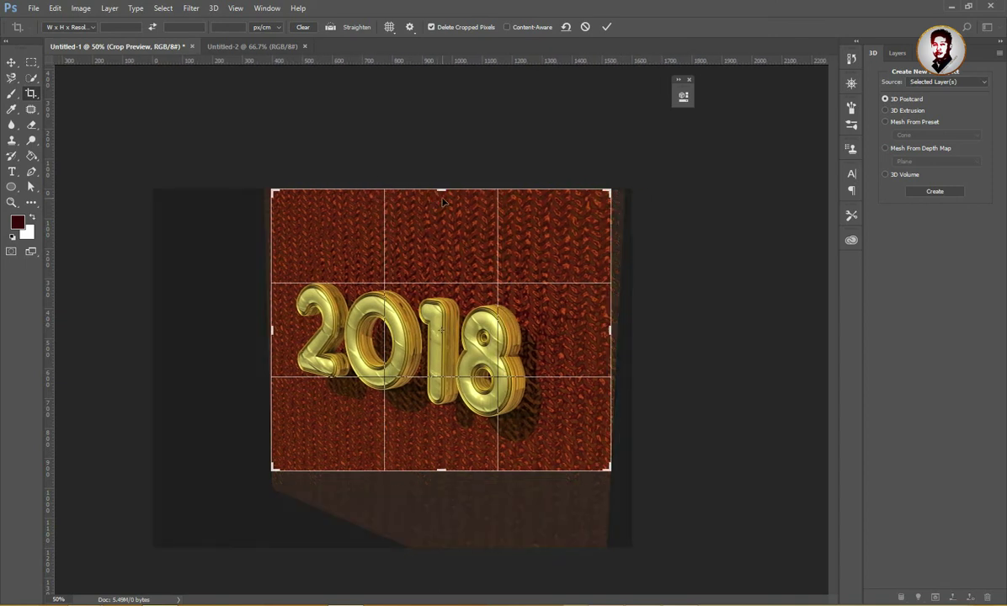
drag(443, 199, 449, 210)
drag(449, 211, 449, 211)
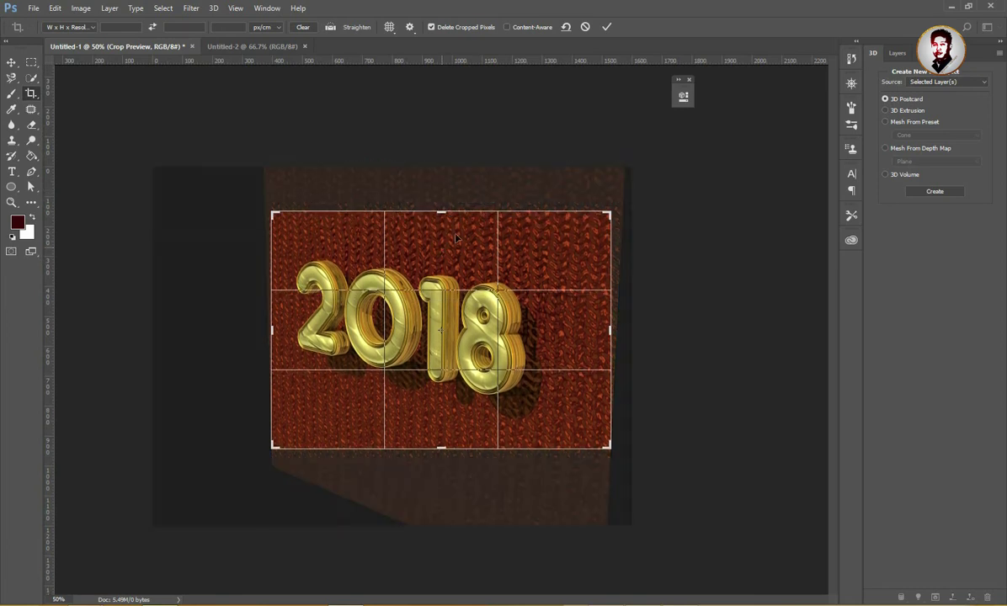
click(606, 30)
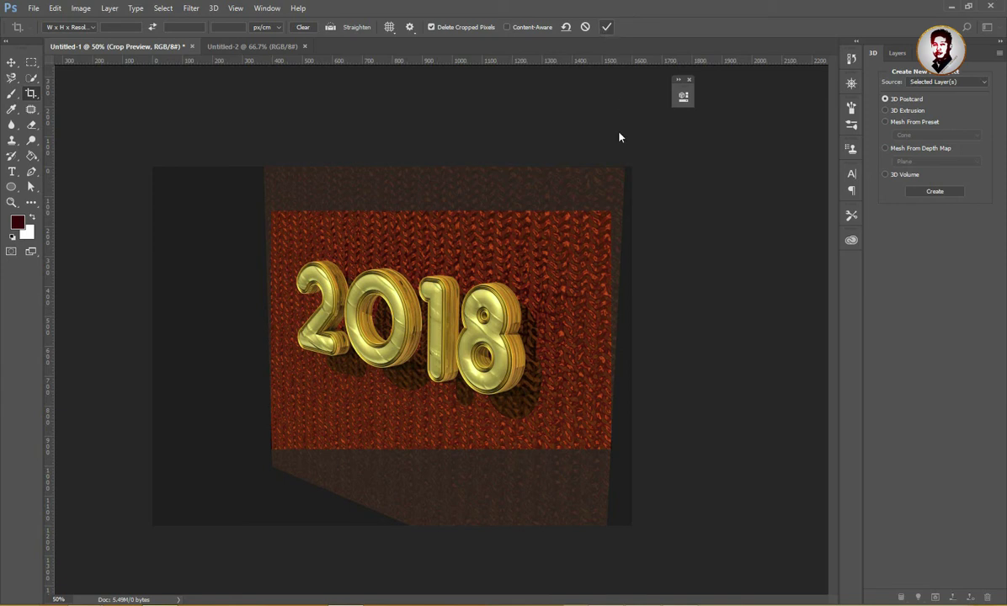
click(608, 27)
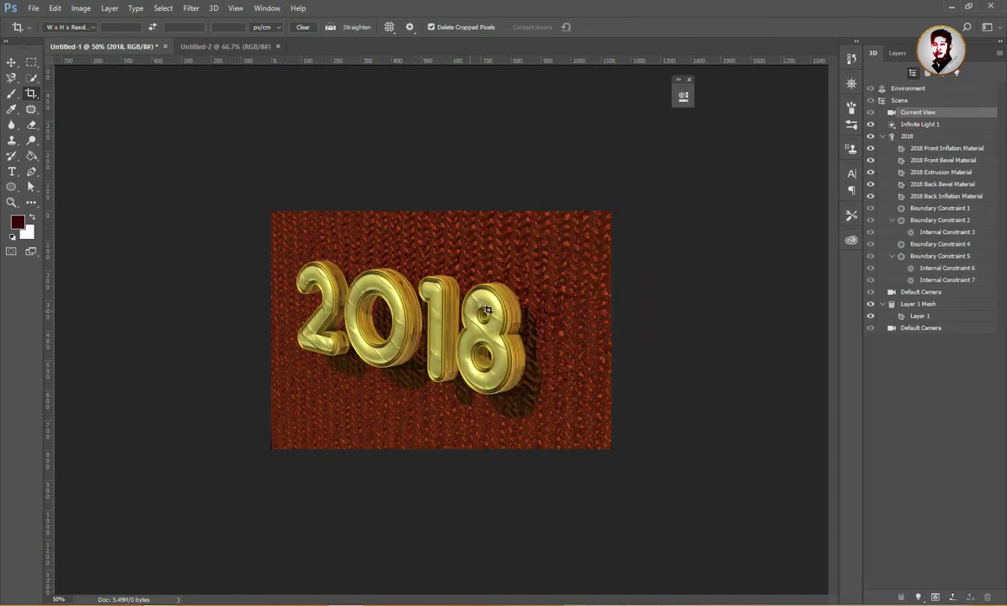
Return to the Move tool and show the Layers list.
click(11, 63)
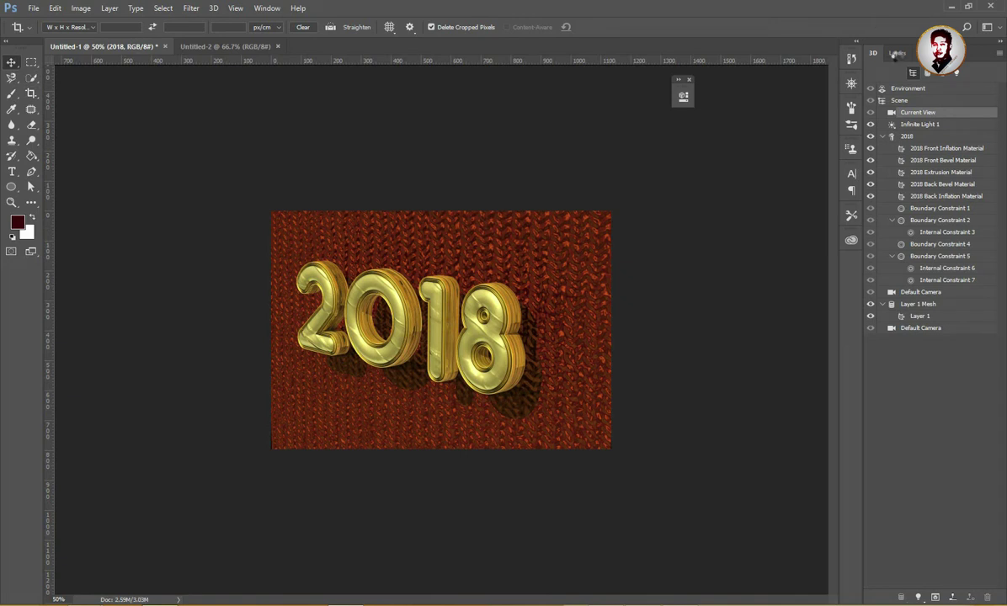
key(v)
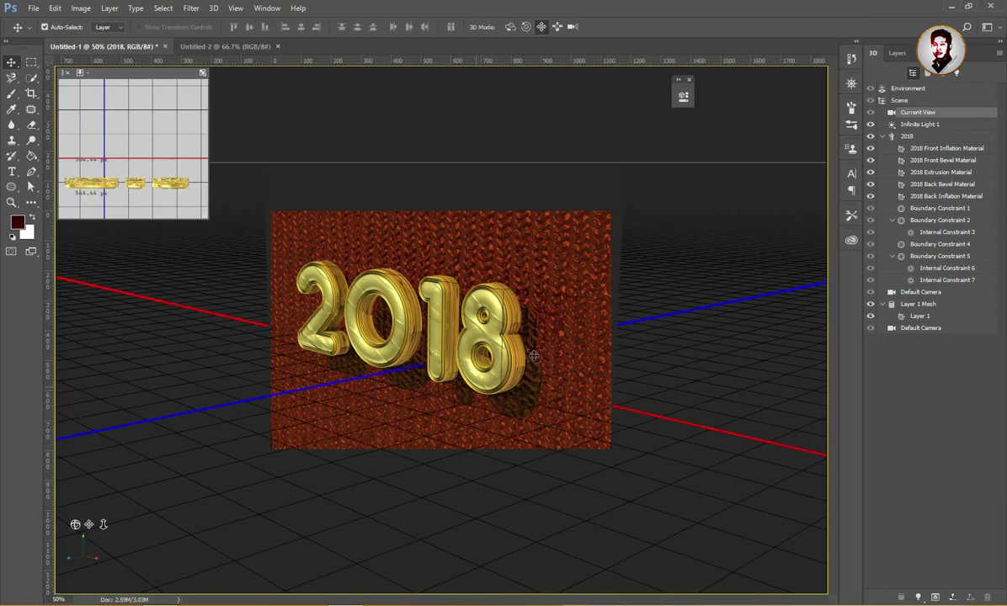
click(898, 53)
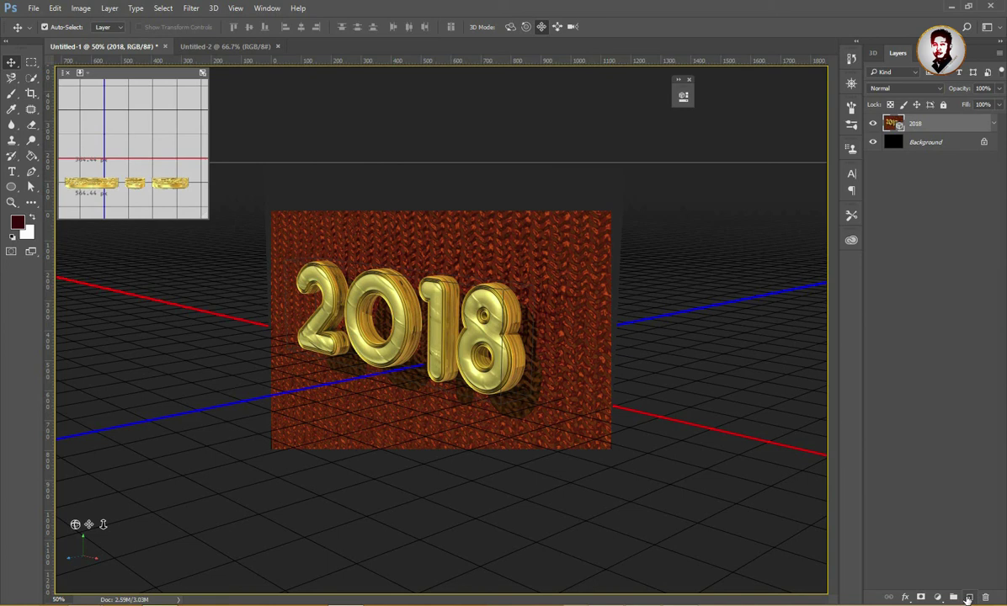
Add an empty Layer 1 above 2018 and switch to the Gradient Tool.
click(969, 597)
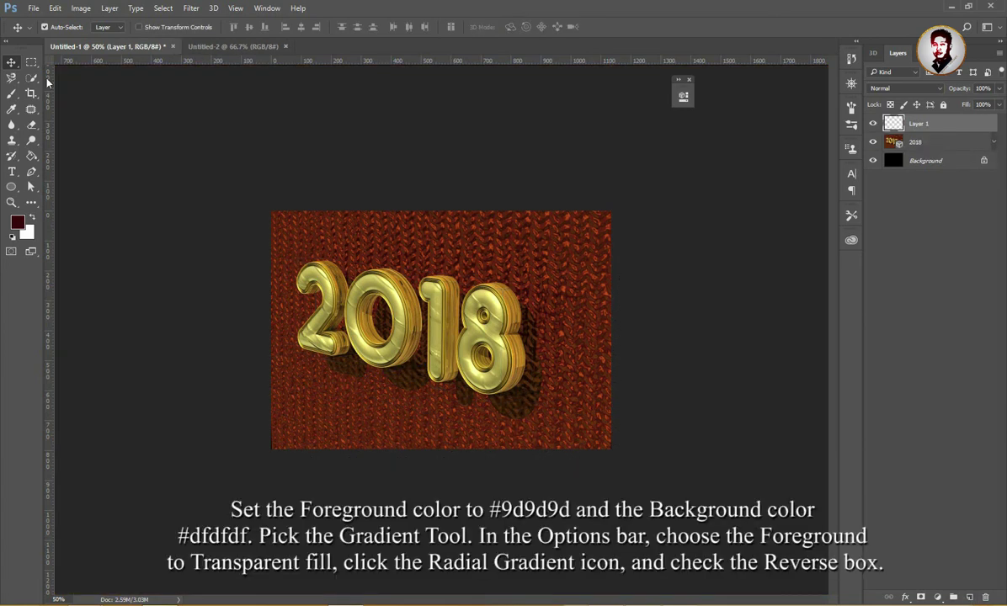
click(31, 156)
click(61, 163)
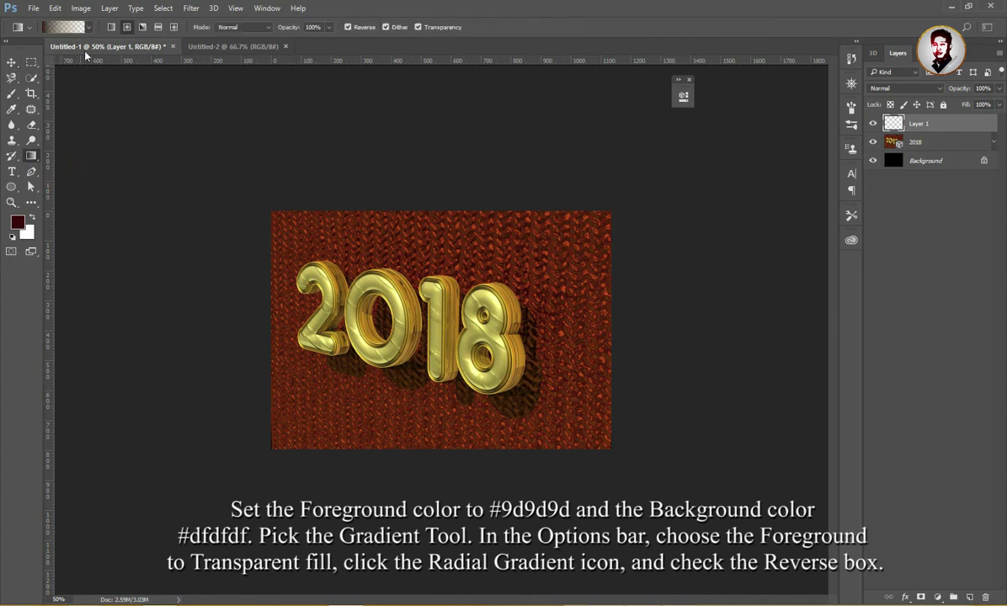
click(75, 27)
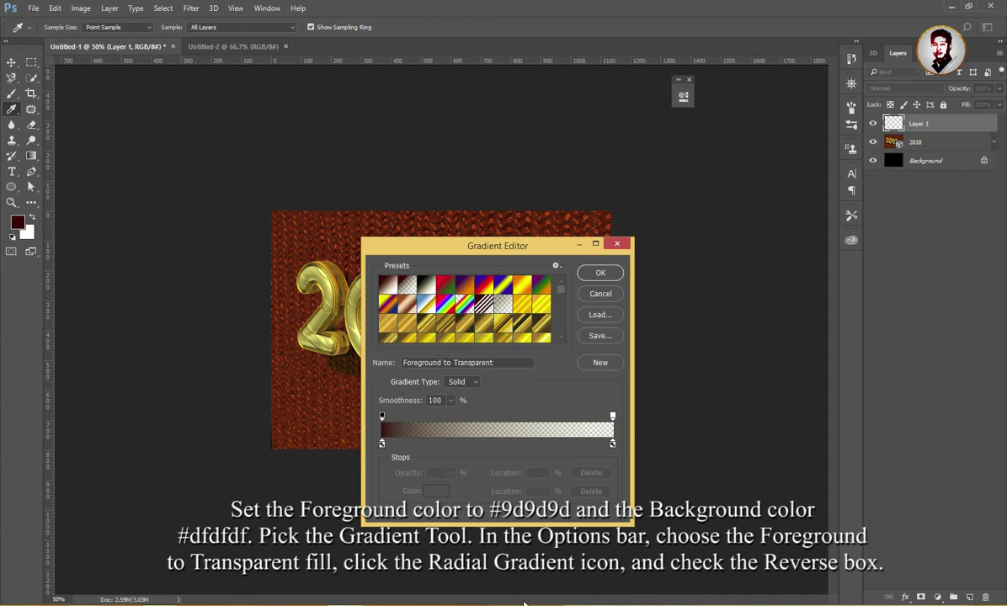
Set the gradient's left stop to 9f9f9f and right stop to dfdfdf, then accept it.
click(382, 444)
click(435, 491)
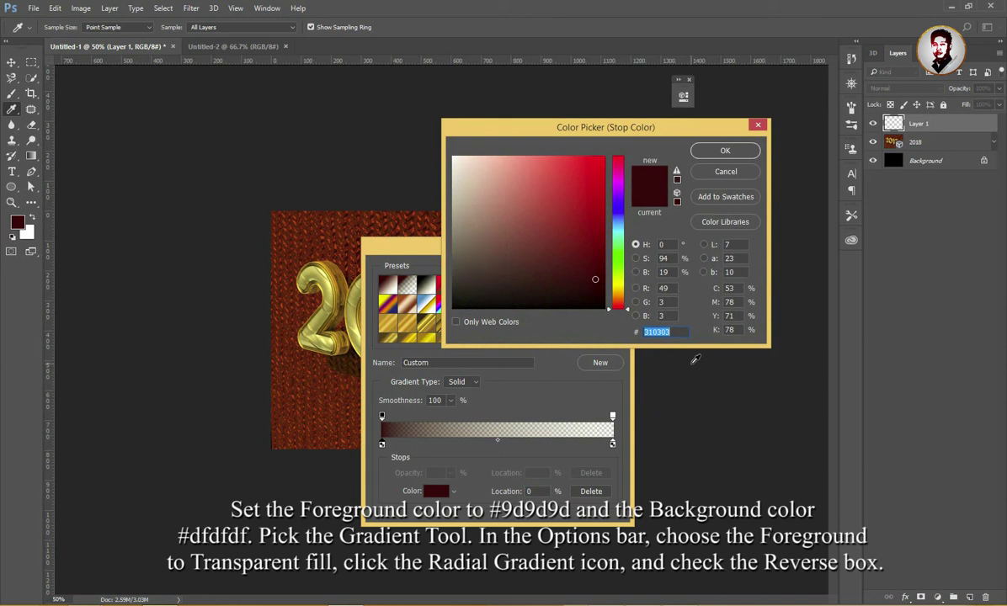
text(9)
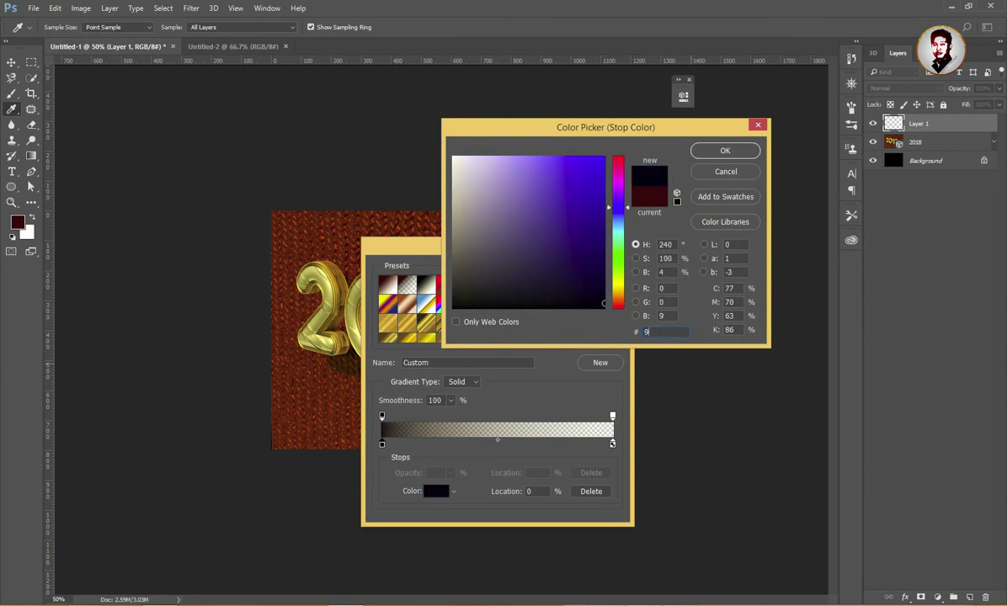
text(f9f9)
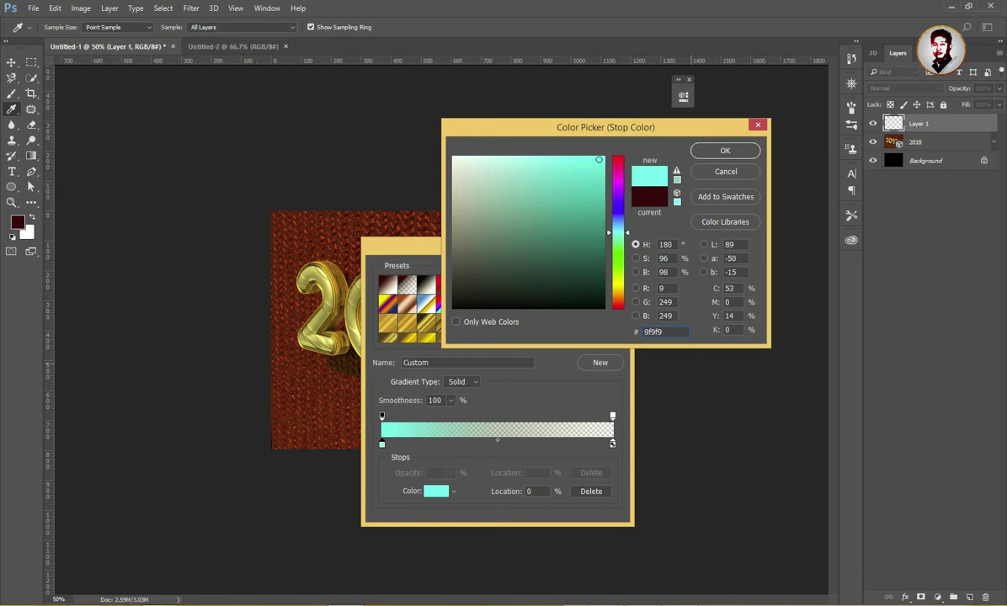
text(f)
click(722, 152)
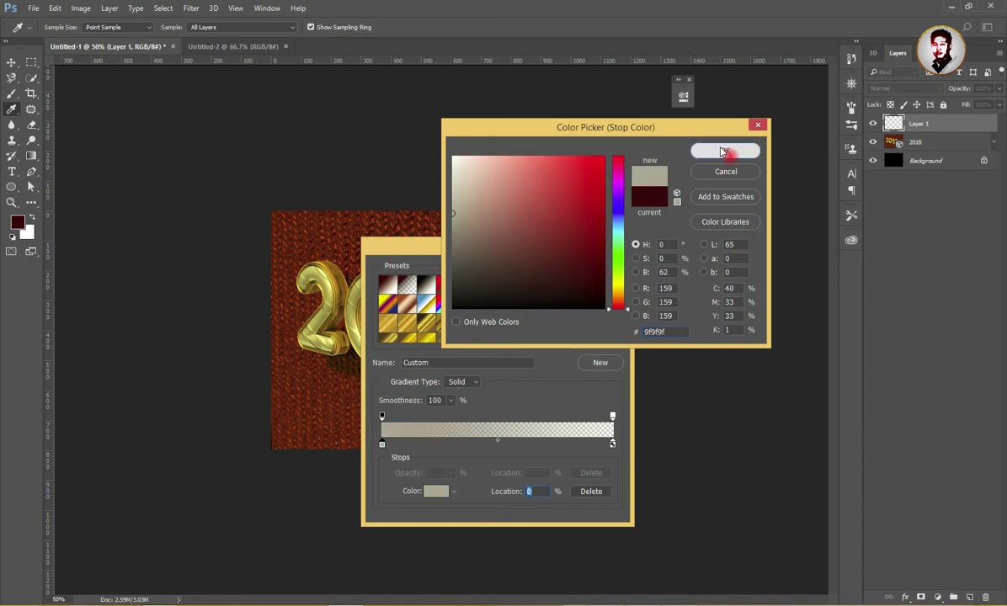
click(612, 444)
click(436, 491)
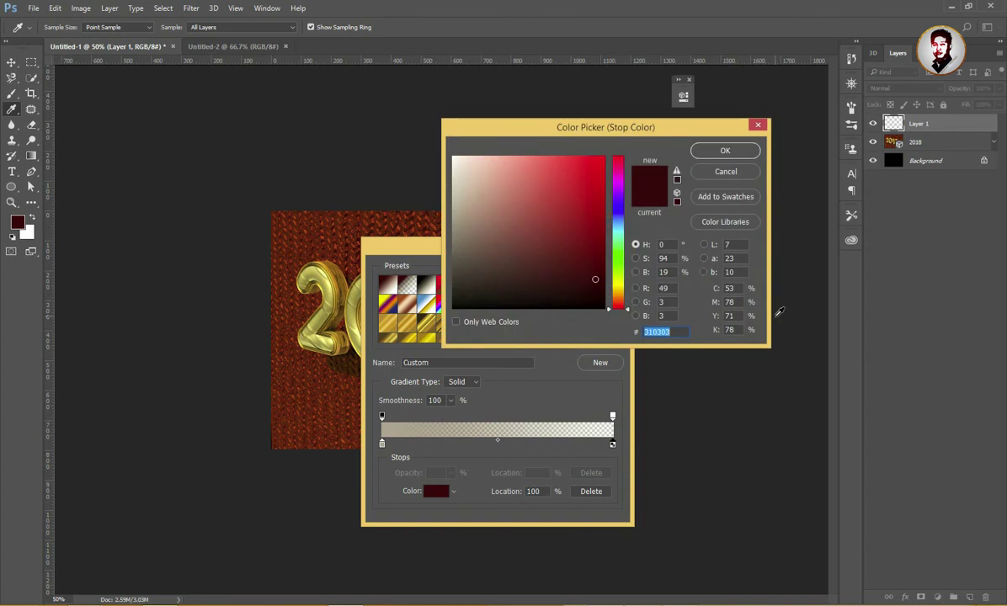
text(dfdfdf)
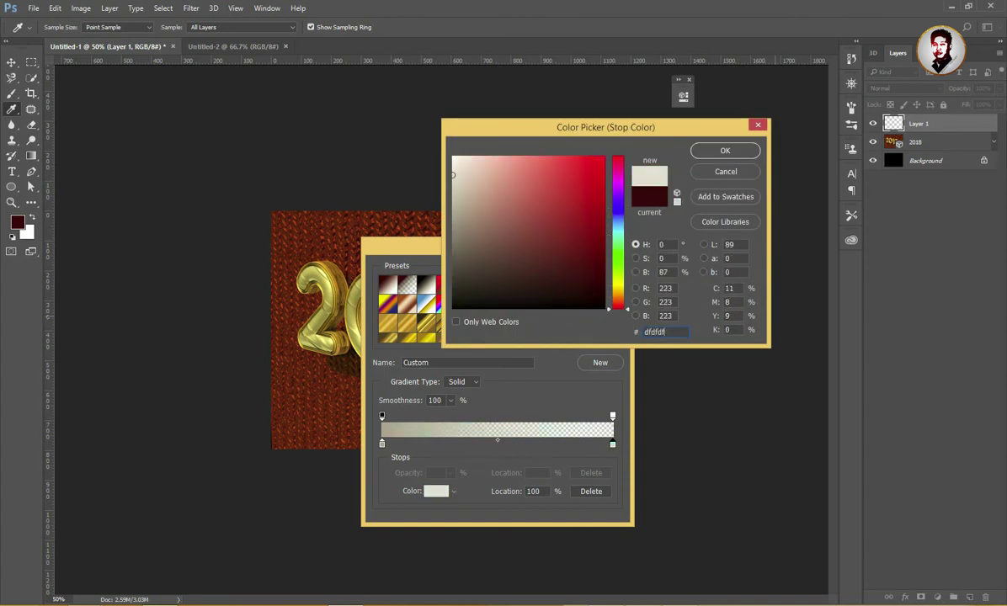
click(734, 150)
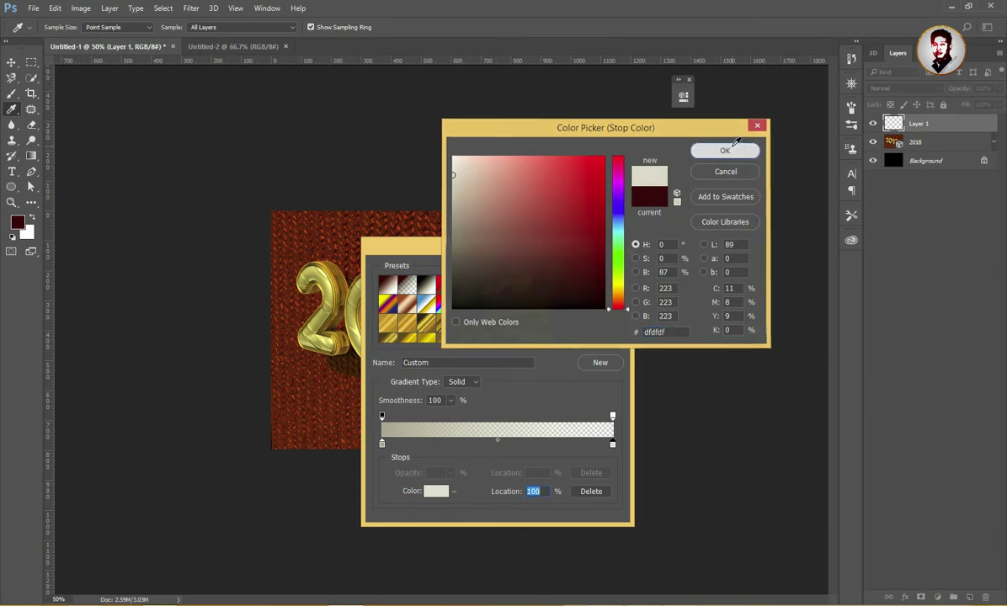
click(600, 273)
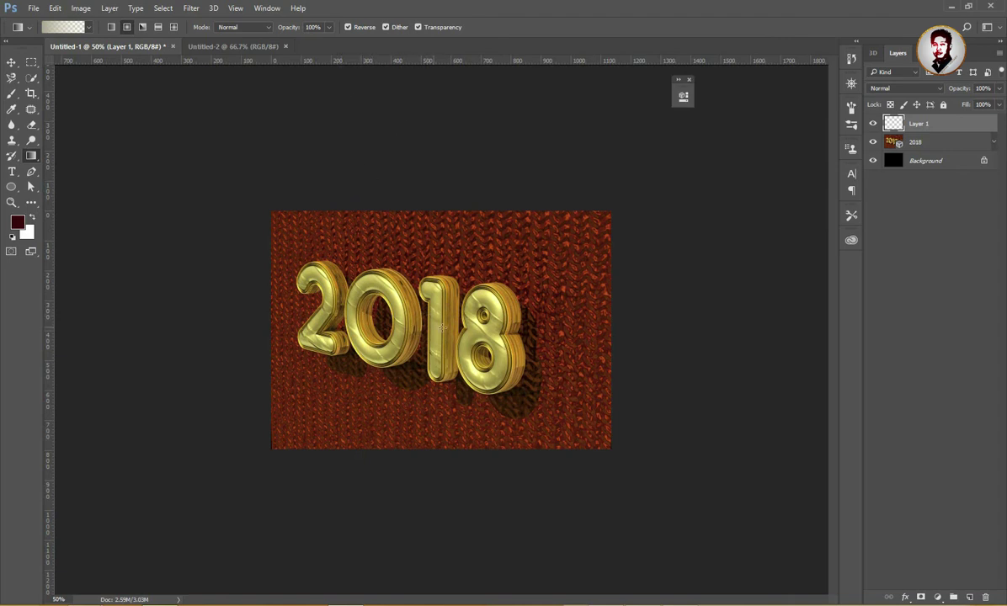
Draw a radial vignette around the 2018 on Layer 1 and blend it with Multiply.
drag(432, 311, 432, 468)
drag(429, 335, 429, 546)
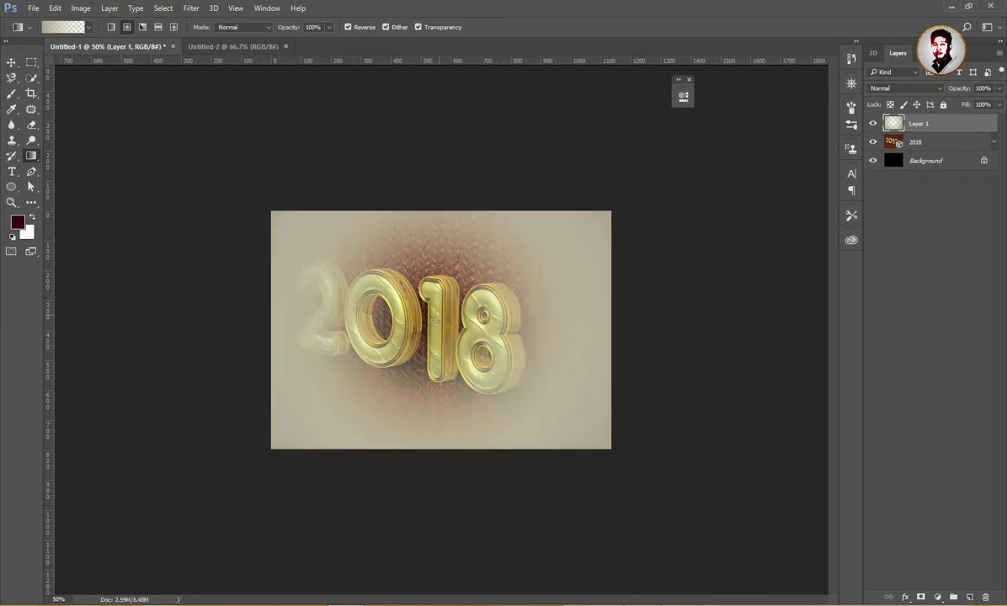
drag(433, 327, 433, 543)
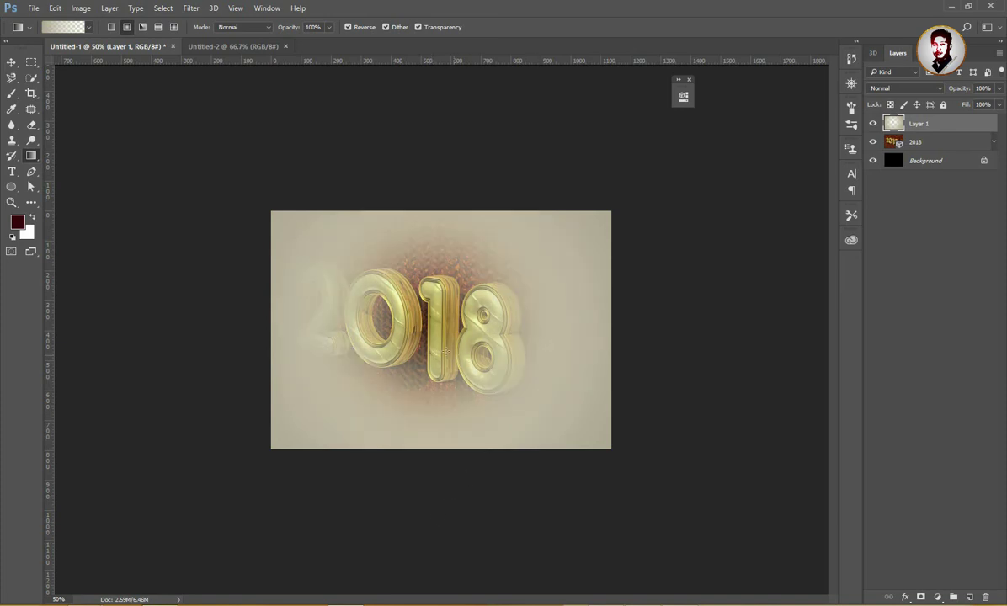
drag(432, 330, 430, 456)
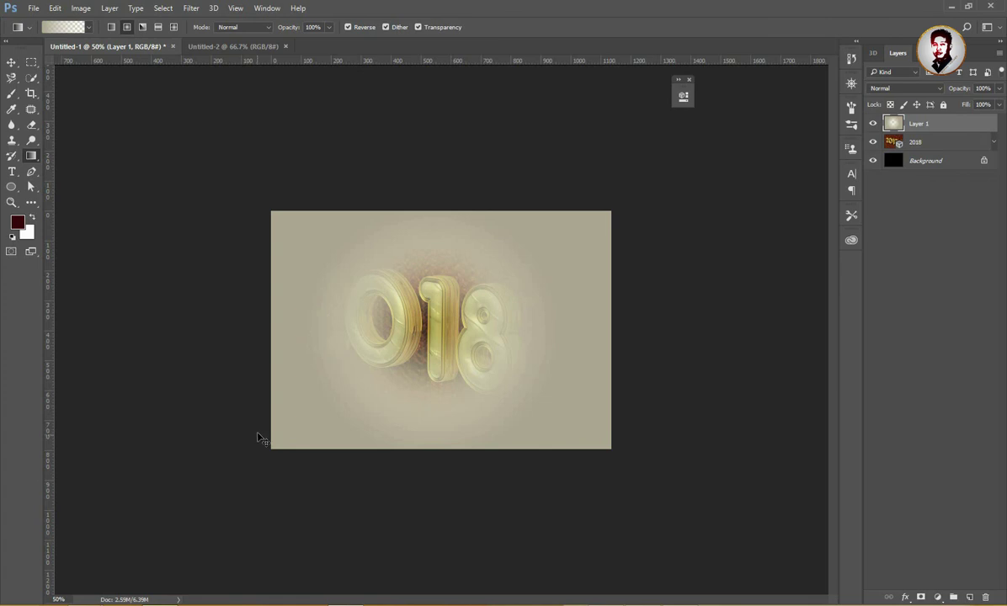
drag(404, 325, 375, 366)
drag(429, 315, 416, 596)
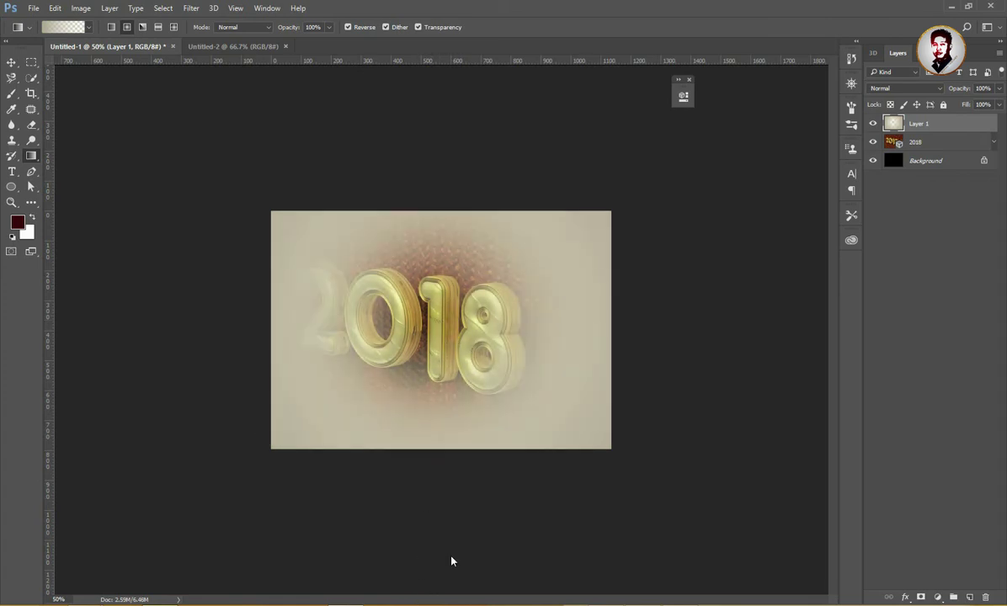
click(902, 88)
click(887, 125)
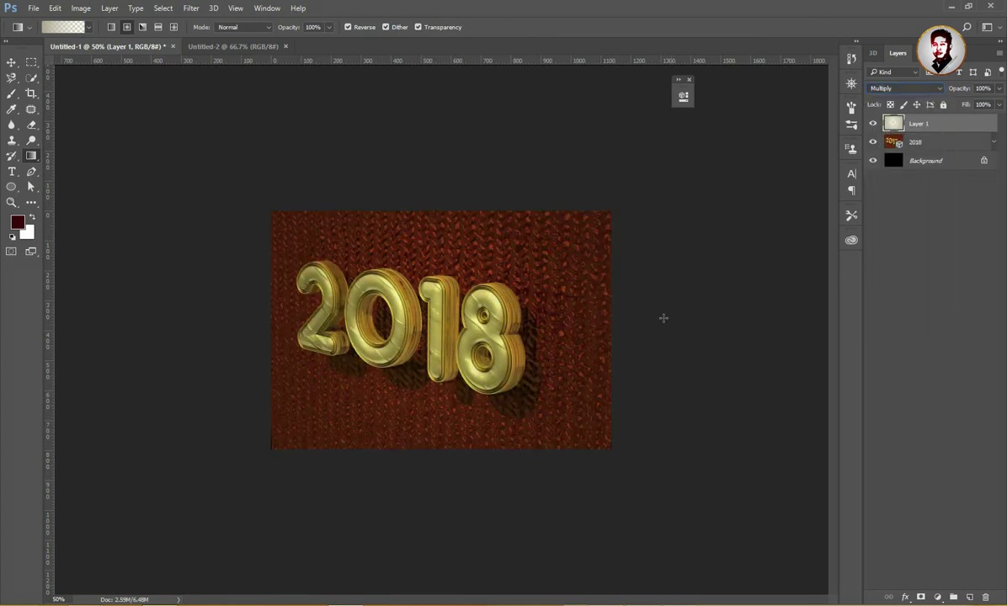
Return to the Move tool and add a Gradient Map adjustment layer.
click(11, 62)
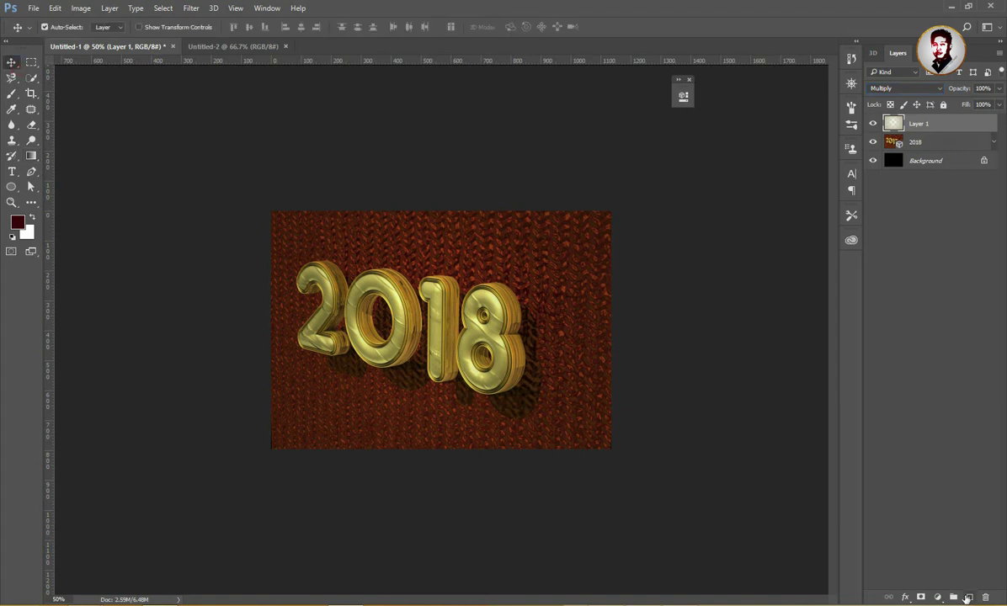
click(938, 598)
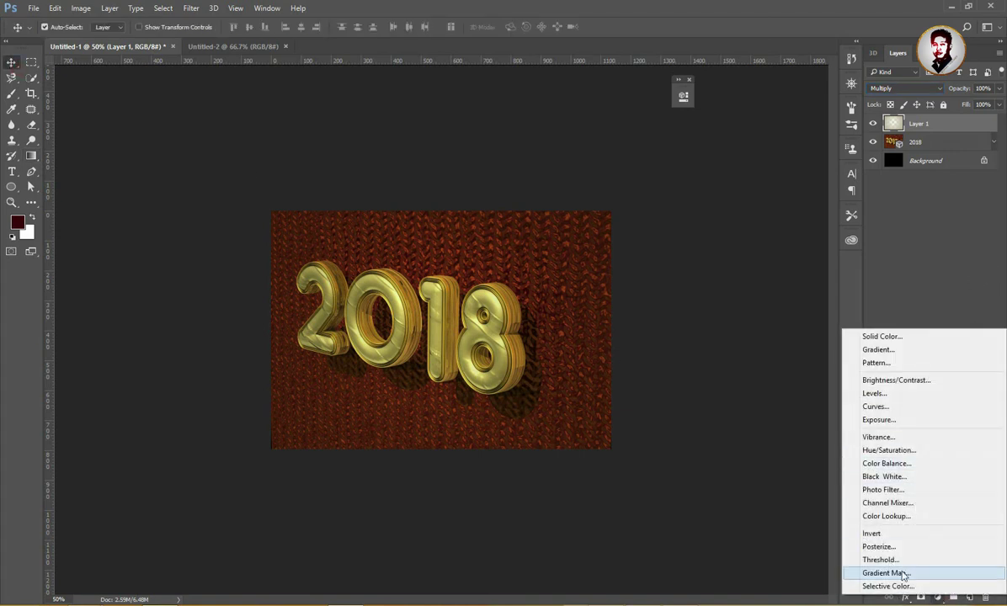
click(903, 576)
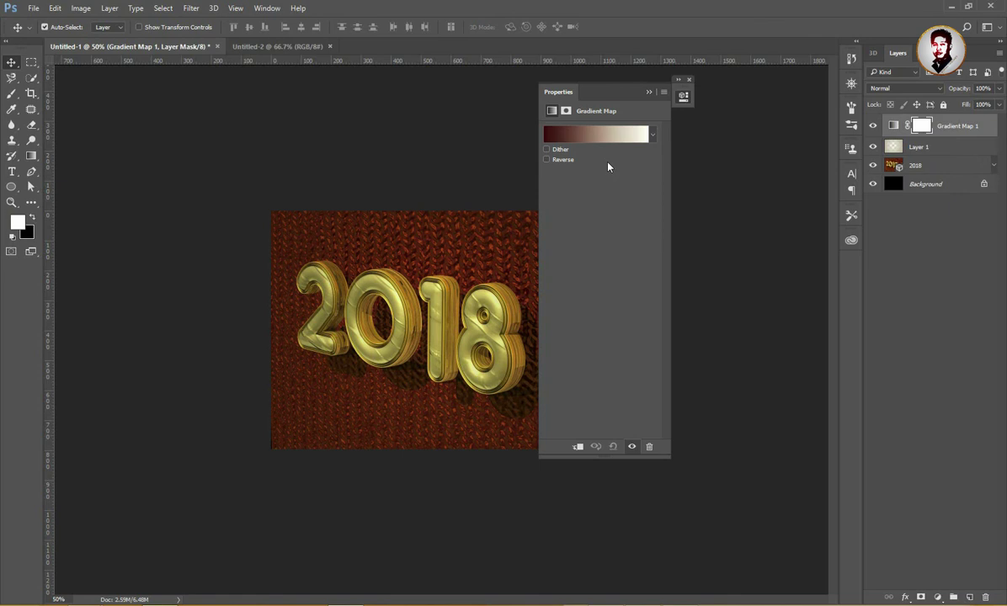
click(590, 135)
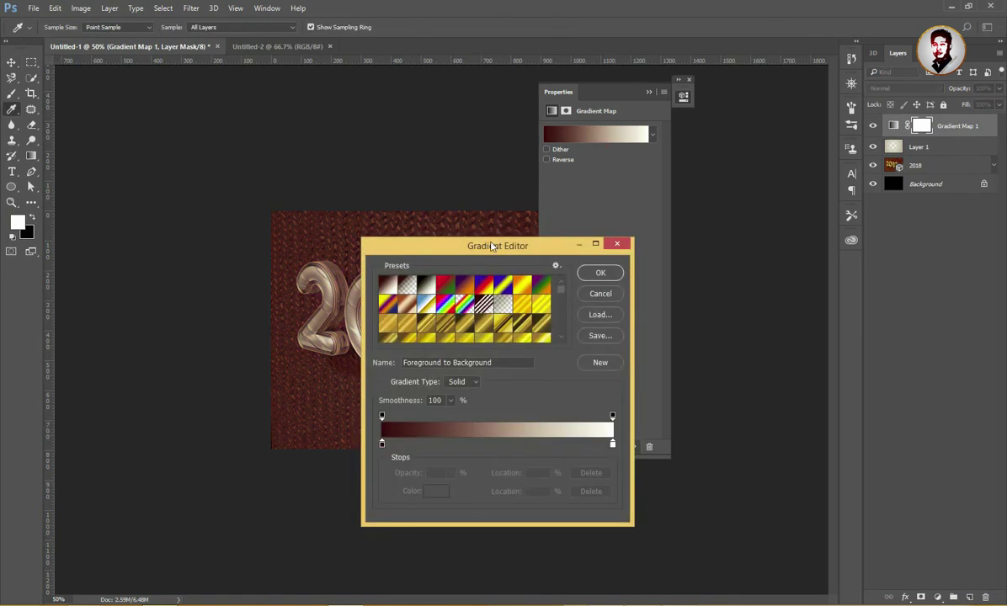
Move the Gradient Editor aside and set the gradient map's left stop to grey 9f9f9f.
drag(490, 239, 847, 181)
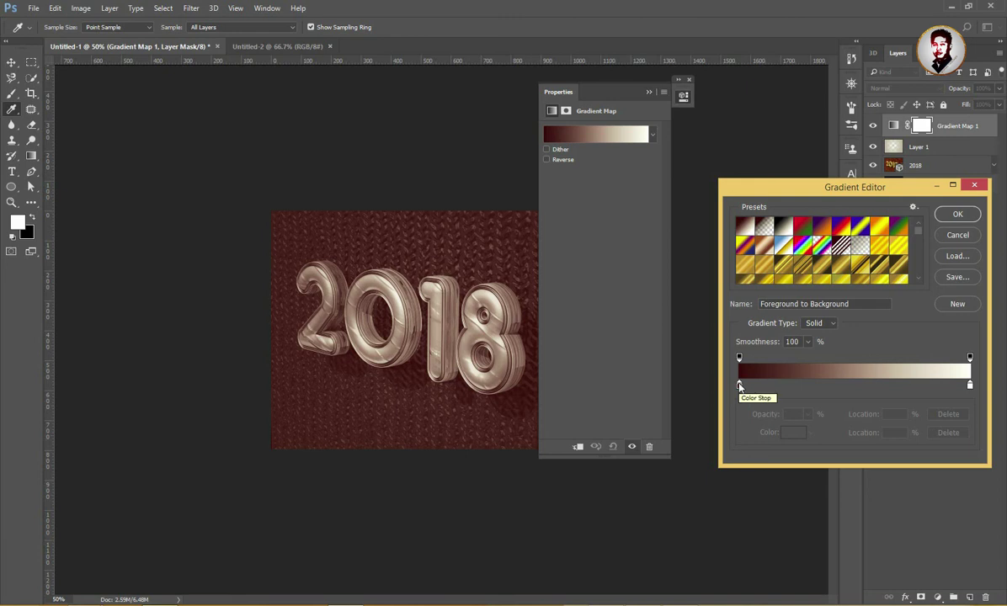
click(739, 386)
double_click(739, 386)
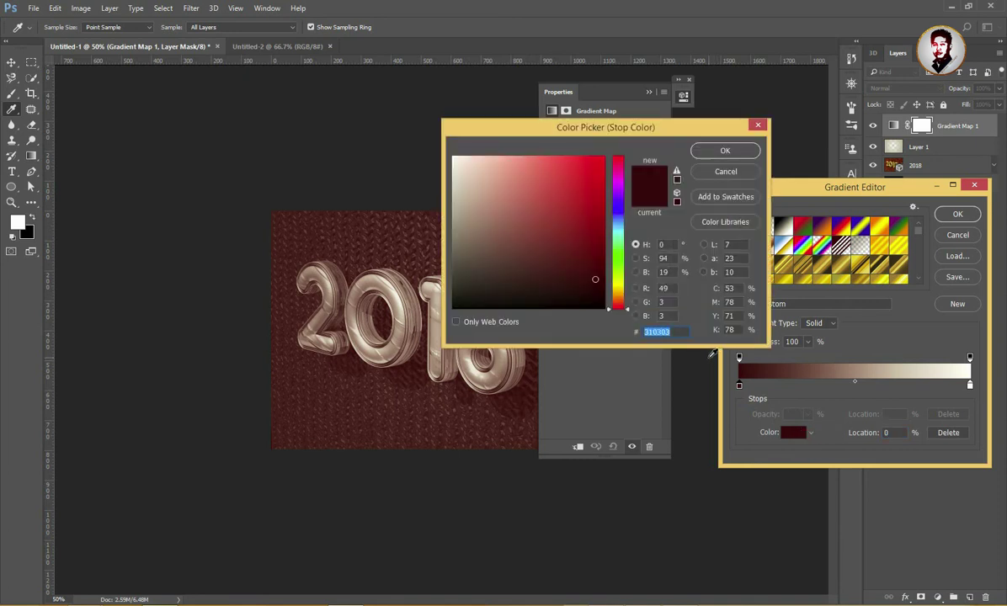
text(9)
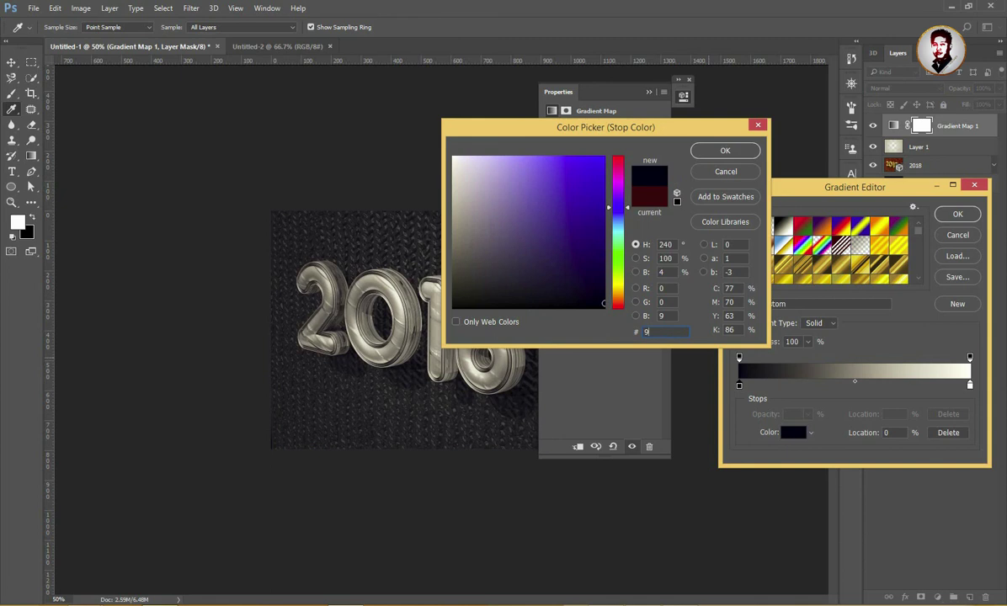
text(f9f9f)
click(725, 150)
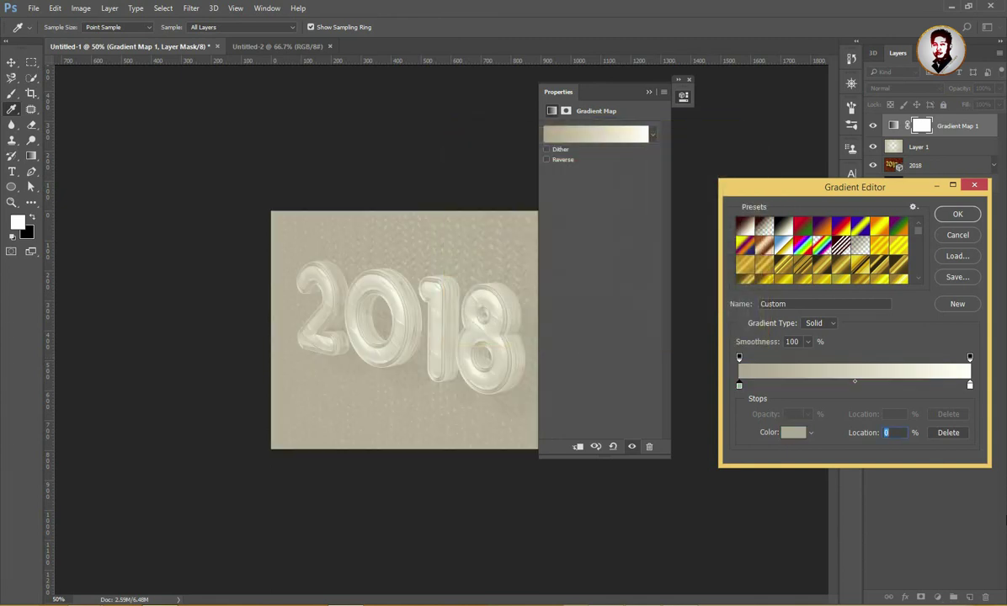
Set the right stop to light grey dfdfdf, accept, then reselect Layer 1 and Gradient Map 1.
click(970, 385)
click(796, 432)
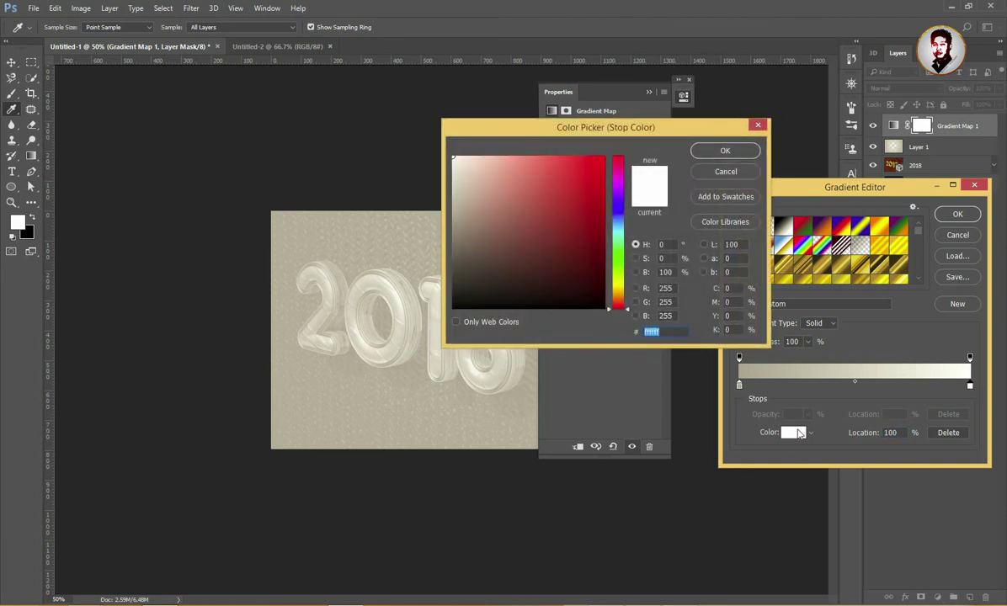
text(0dfdfdf)
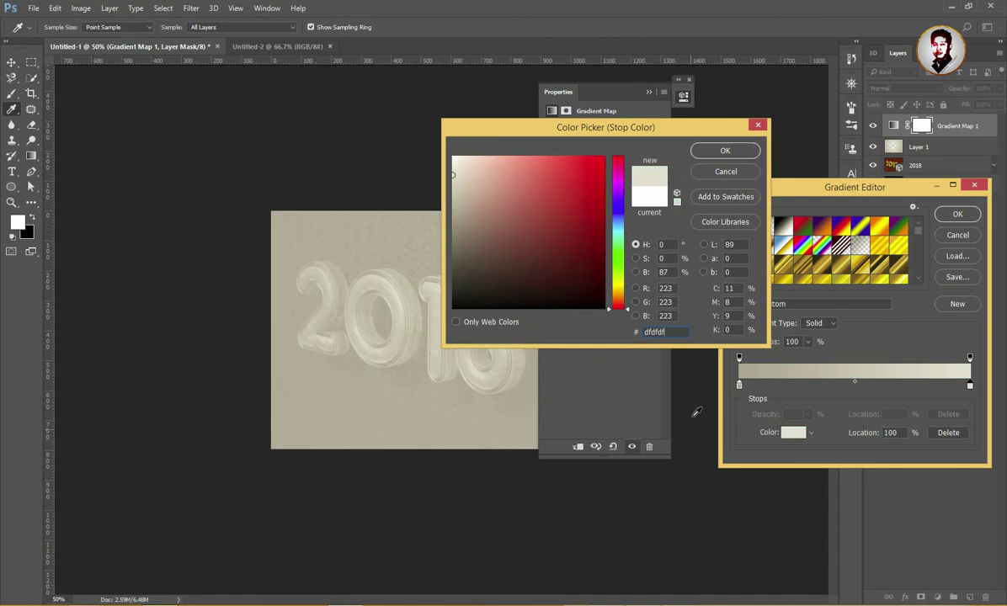
click(722, 152)
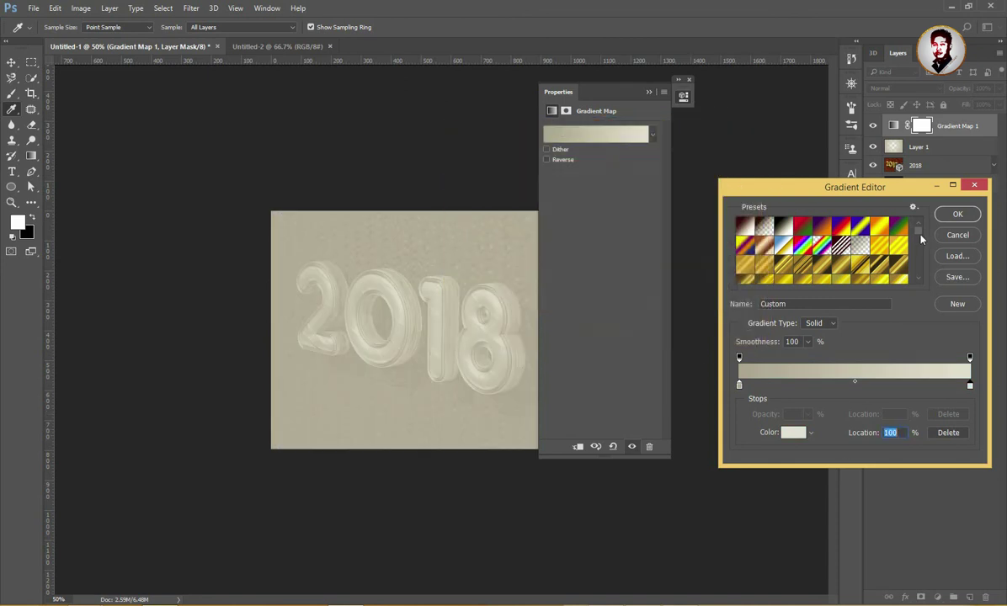
click(957, 214)
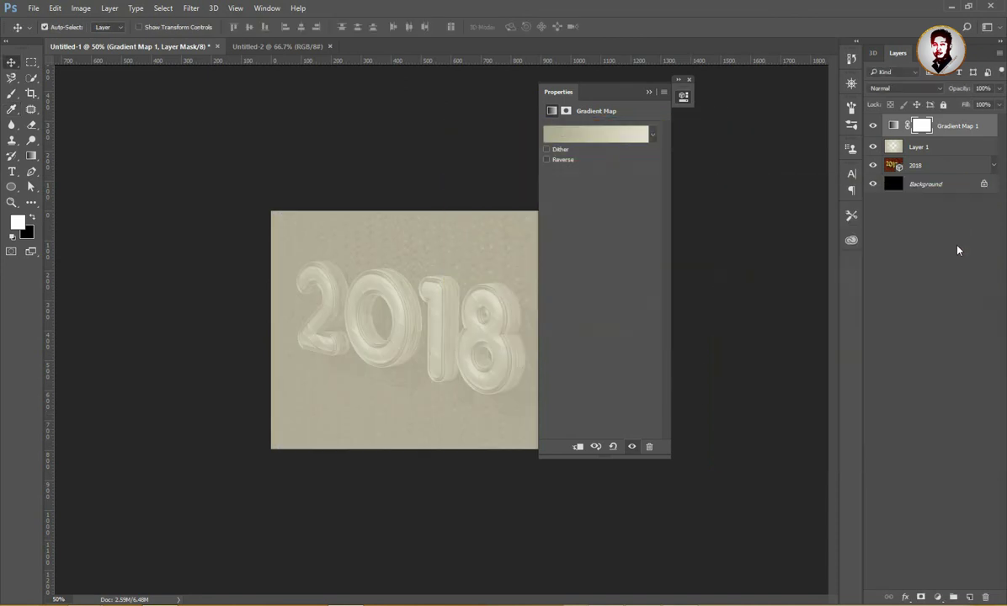
click(908, 149)
click(938, 127)
Revert to only the 2018 and Background layers and close the Properties panel.
click(628, 137)
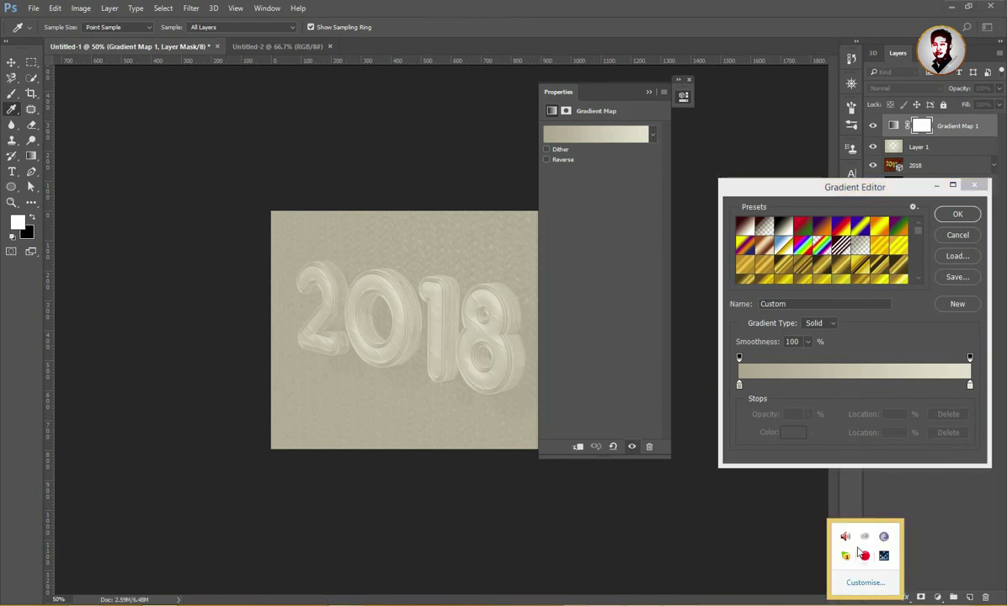
click(865, 556)
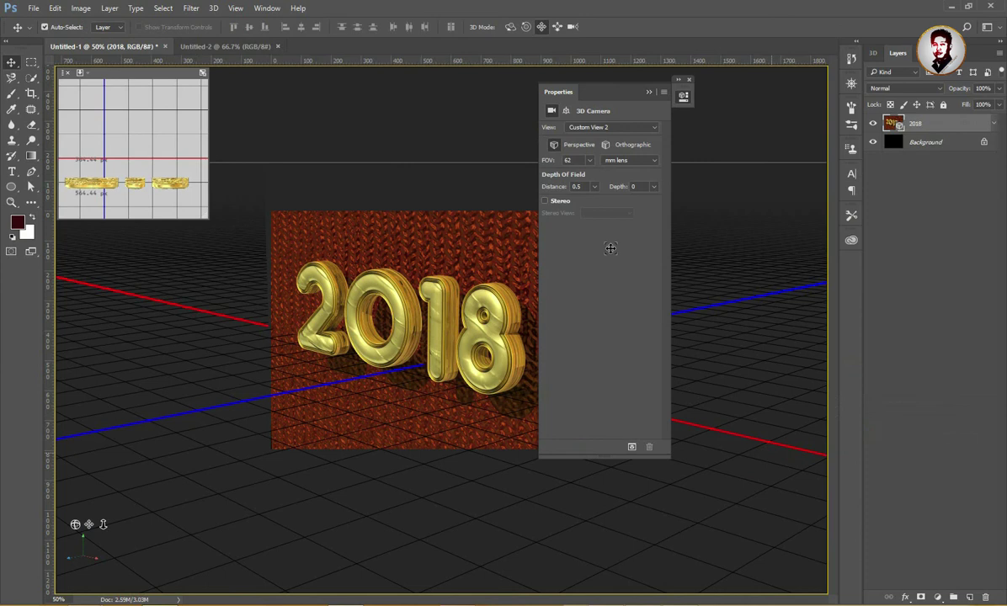
click(648, 91)
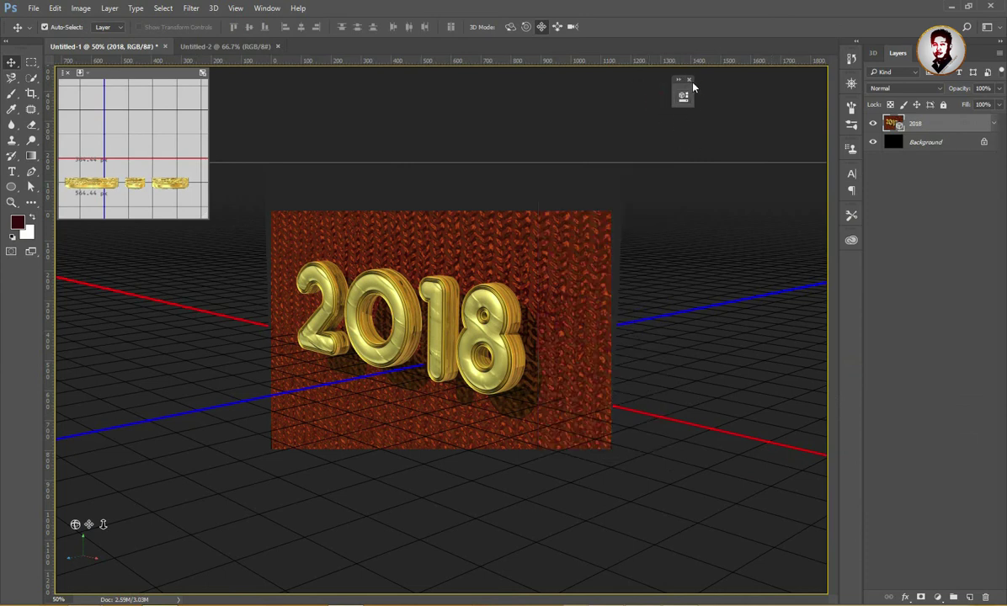
click(689, 80)
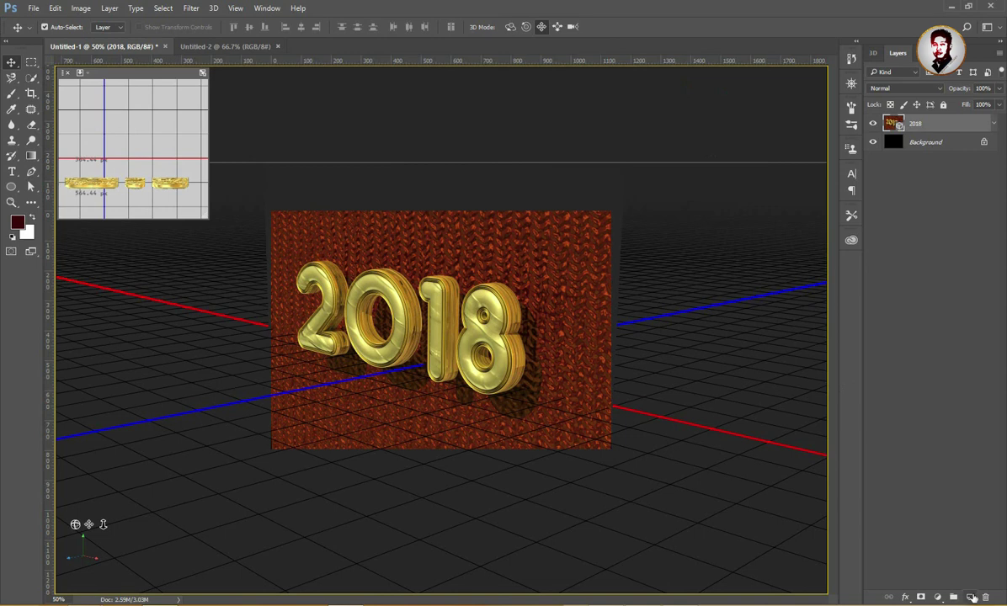
Add a new Layer 1 and set the gradient's left stop to darker grey 7d7d7d.
key(ctrl+shift+alt+n)
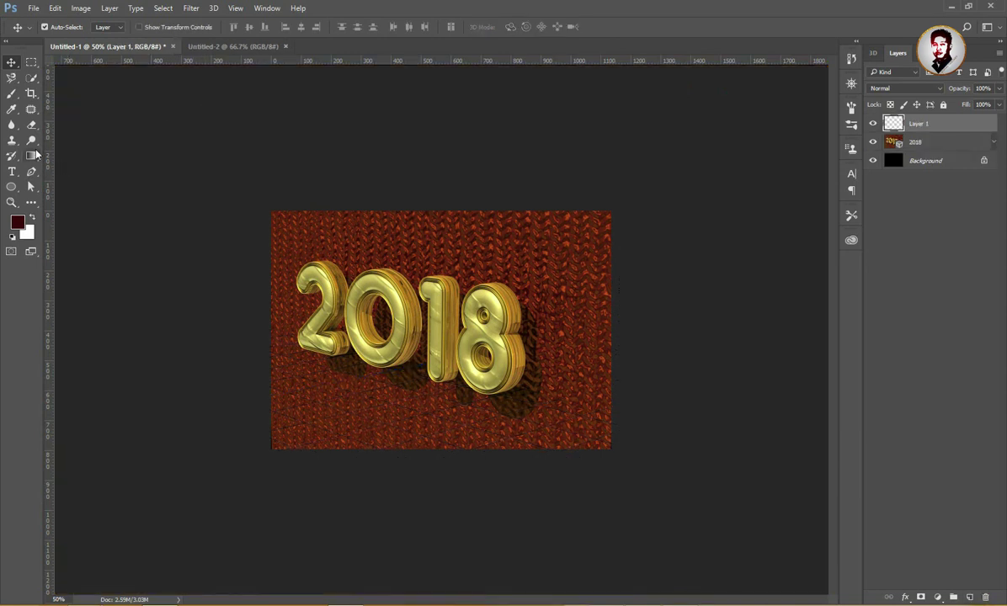
click(31, 156)
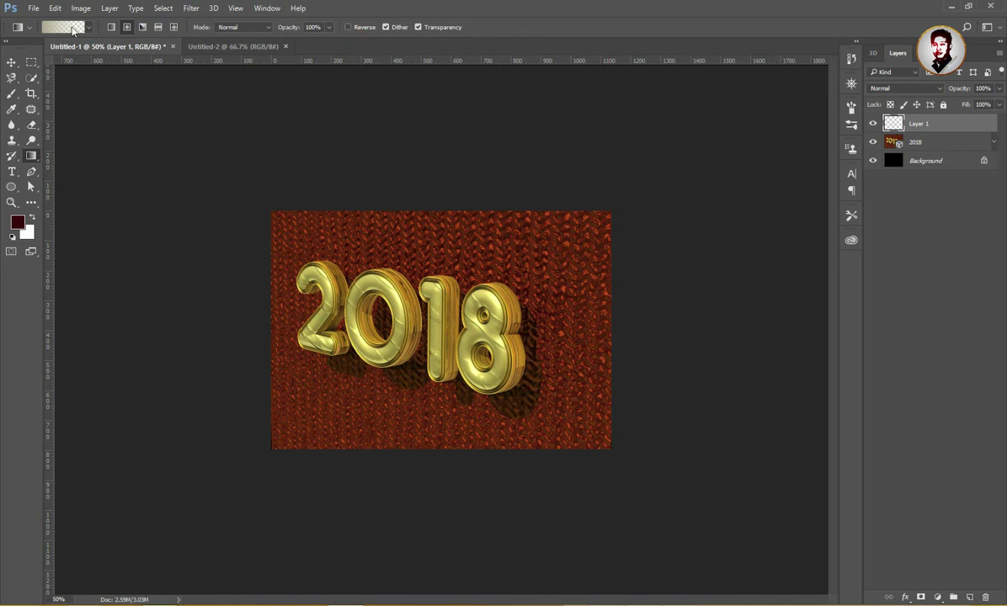
click(68, 27)
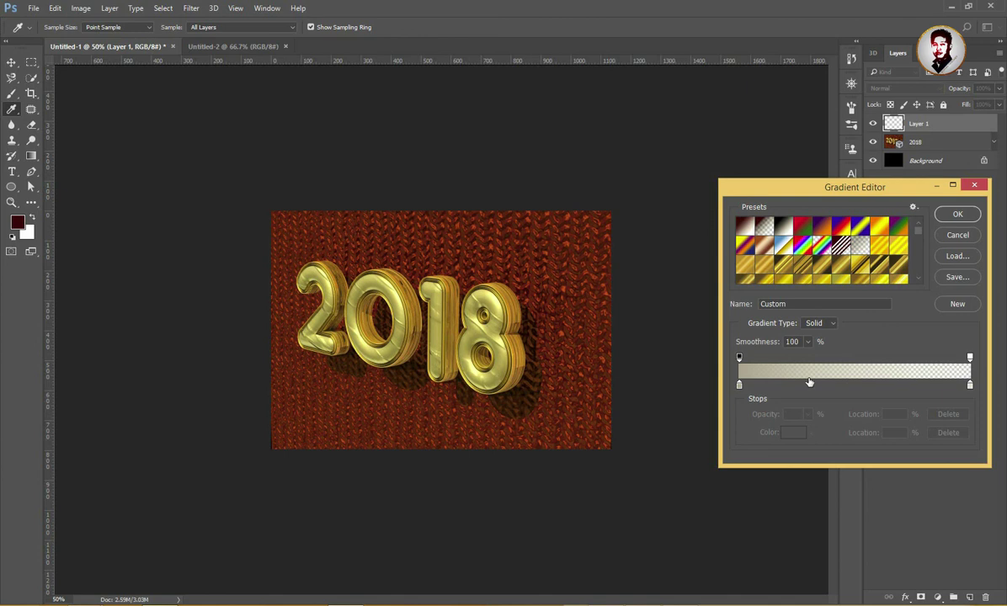
click(739, 385)
click(794, 435)
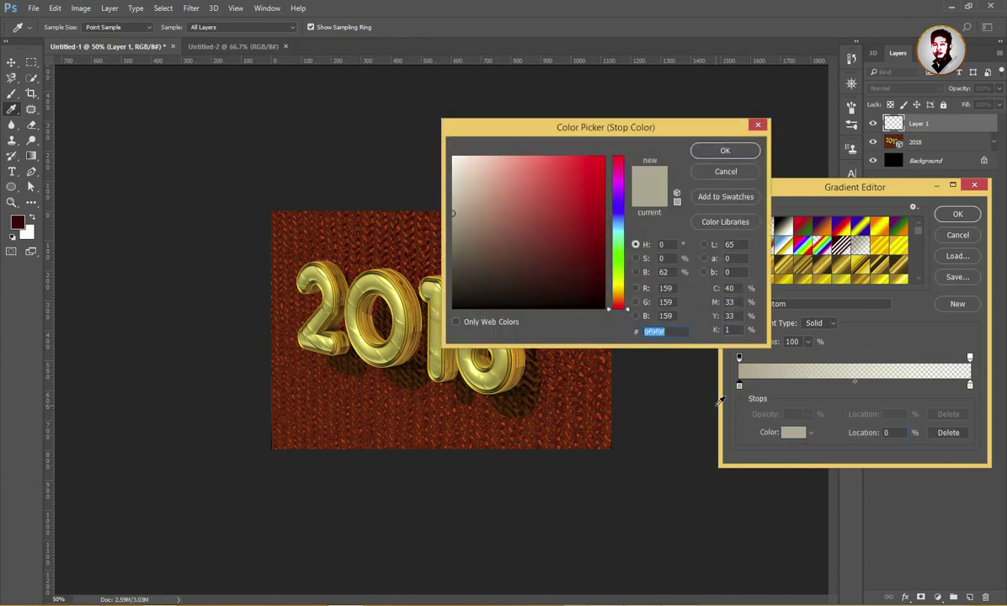
text(7d7d7d)
key(Return)
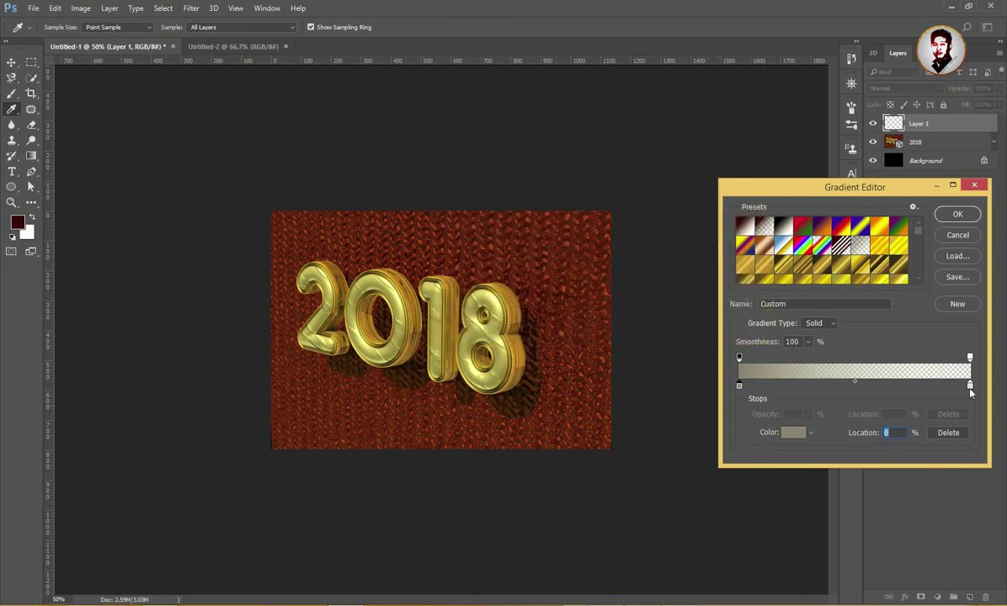
Set the gradient's right stop to white ffffff at location 100 and accept it.
click(969, 387)
drag(965, 389, 971, 389)
click(794, 432)
text(ffffff)
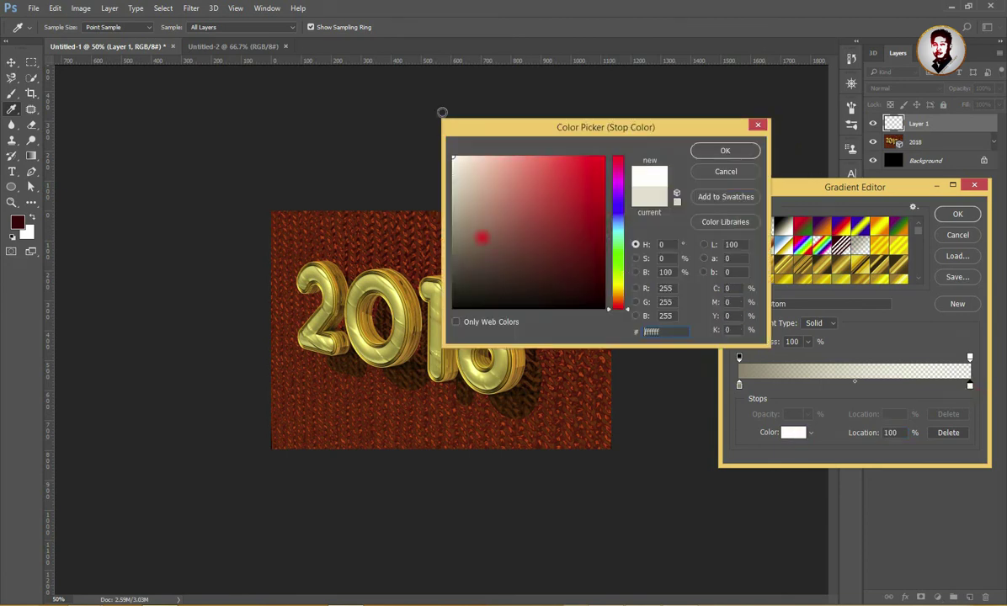
click(725, 151)
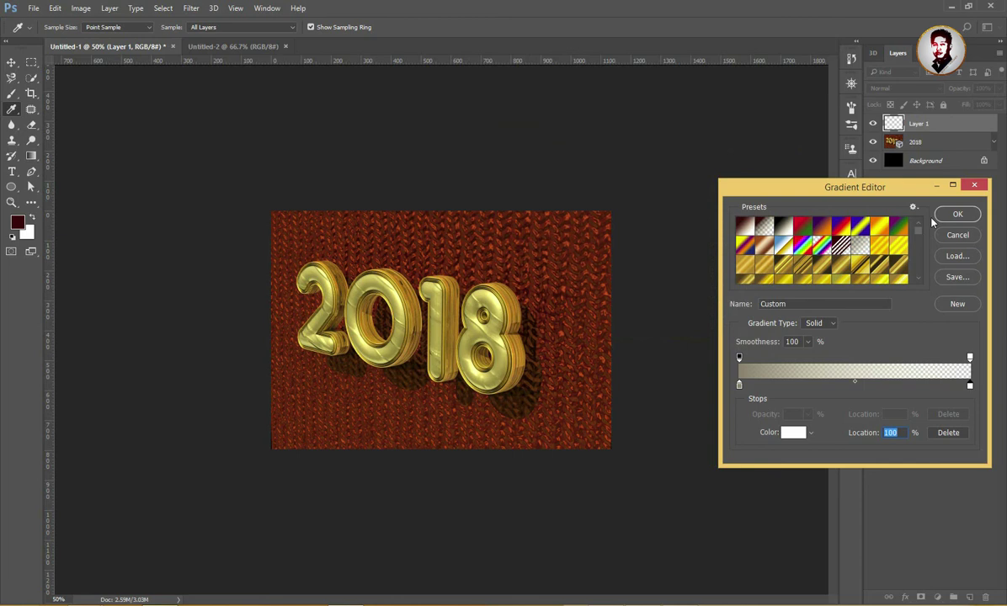
click(957, 214)
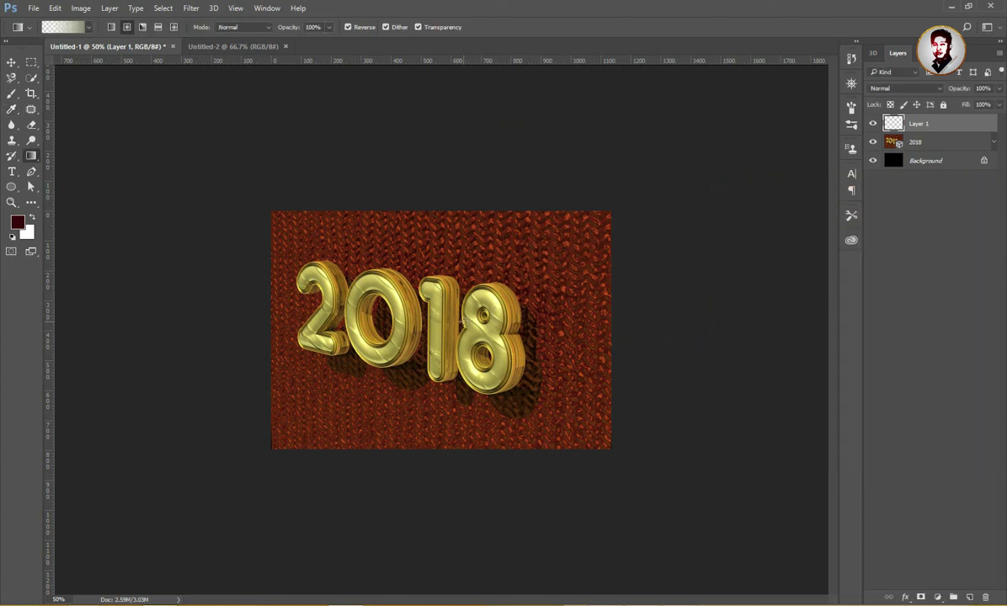
Draw the radial vignette on Layer 1, blend it with Multiply, and return to Move.
scroll(459, 324, down, 2)
drag(434, 366, 422, 539)
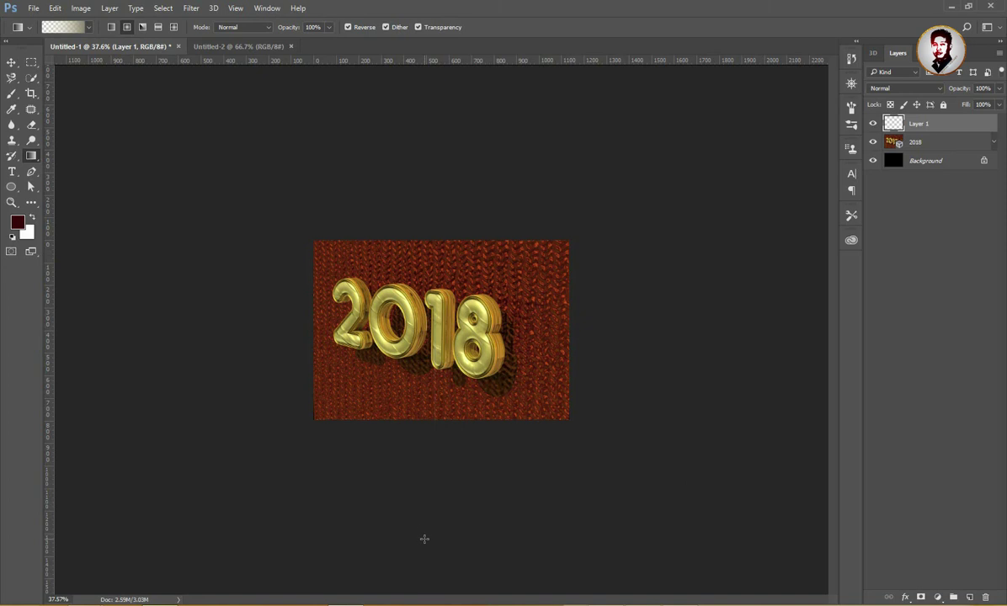
click(898, 89)
click(881, 127)
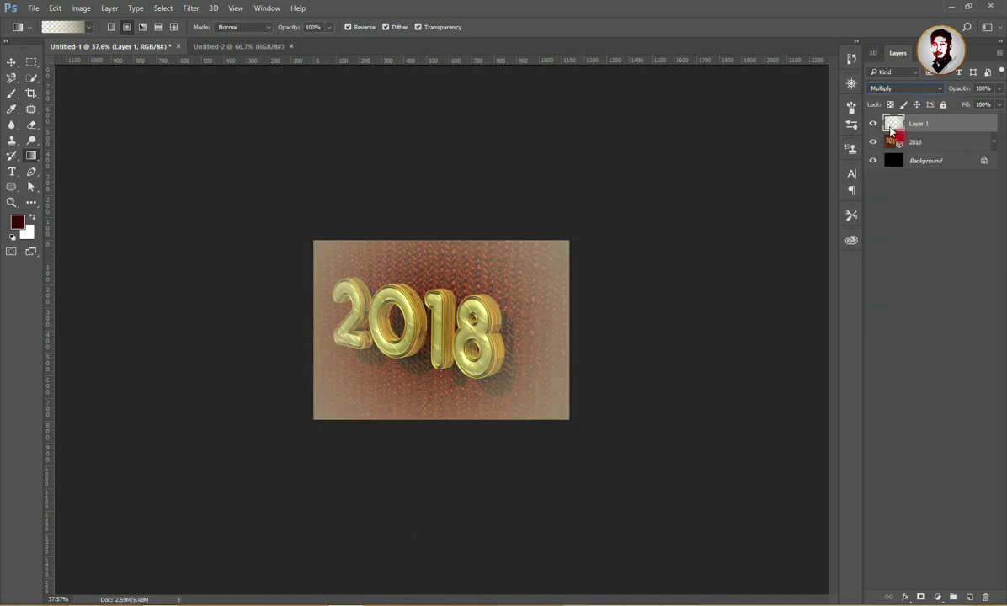
click(11, 63)
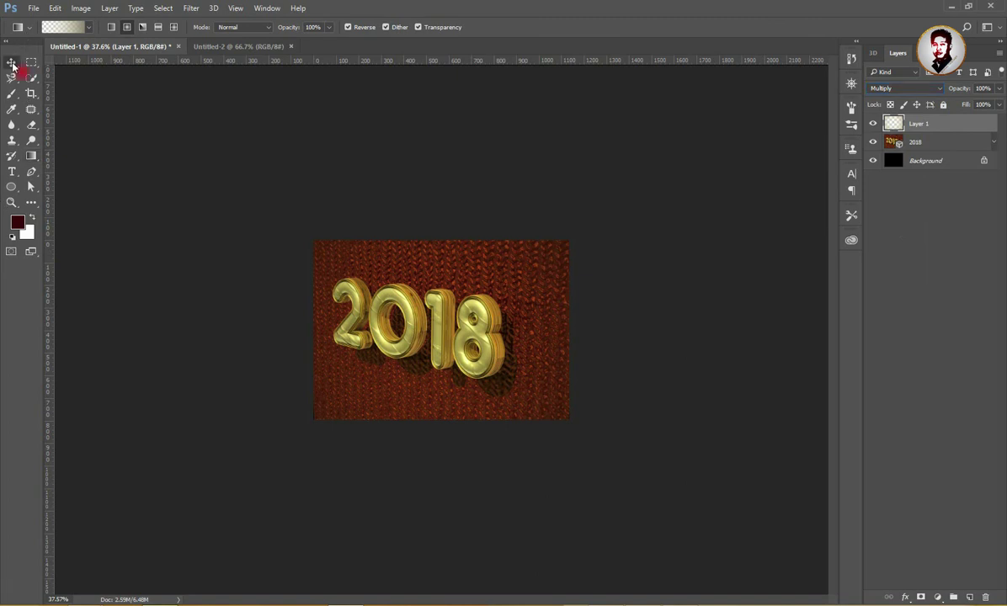
click(937, 597)
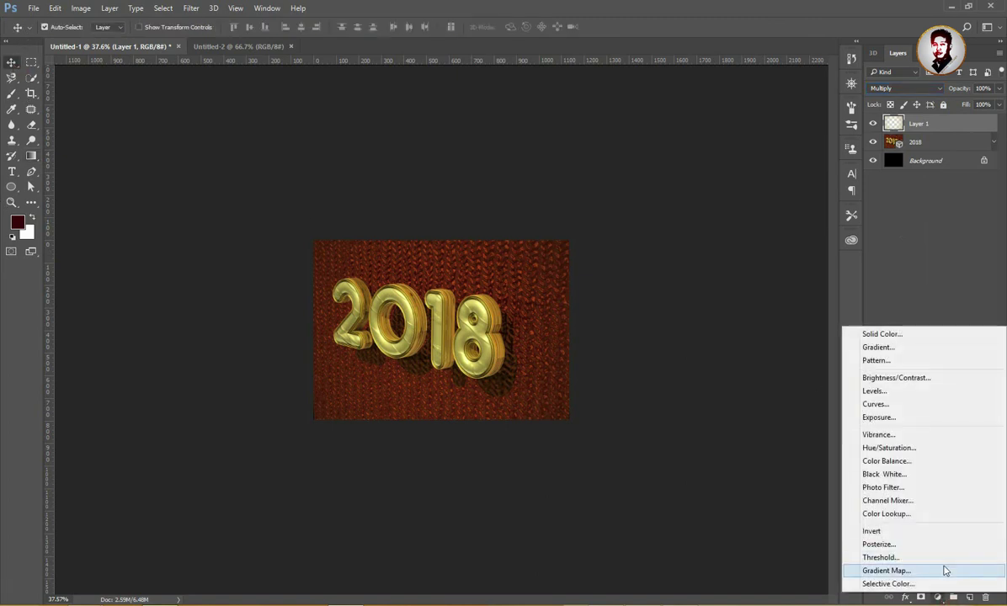
Add a Gradient Map adjustment layer with its left stop set to grey 9f9f9f.
click(945, 571)
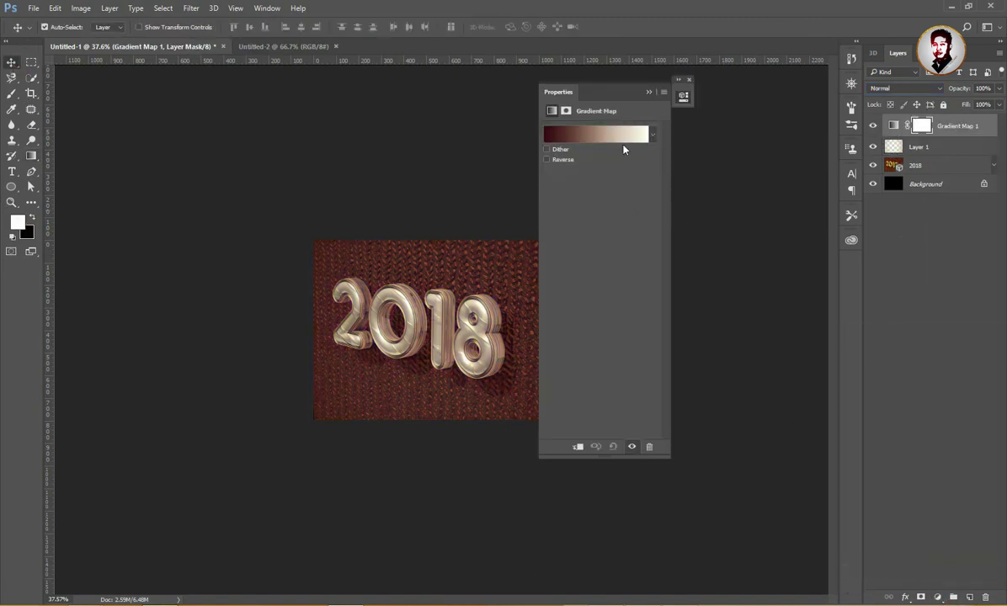
click(581, 134)
click(739, 385)
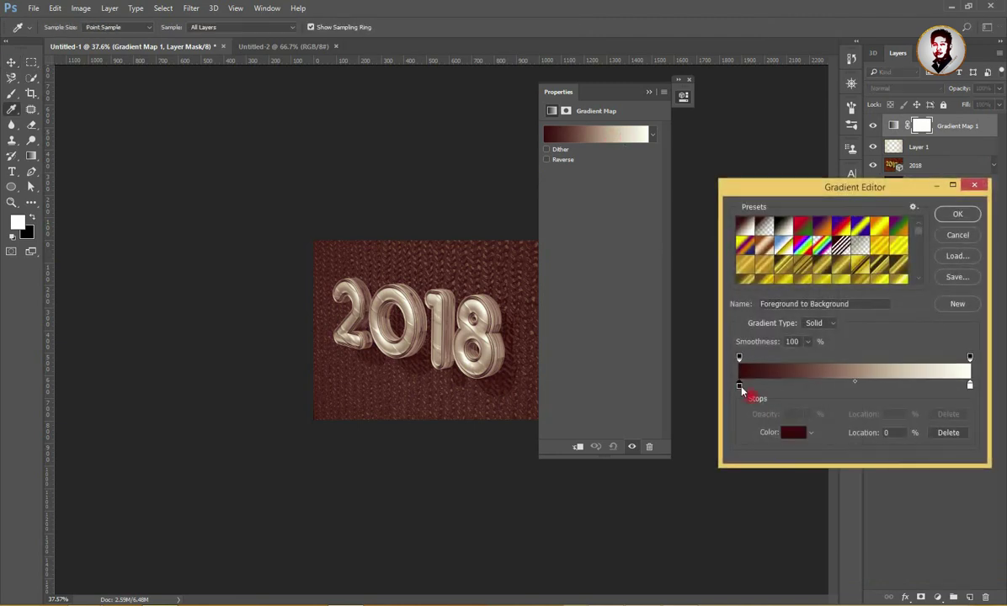
click(792, 432)
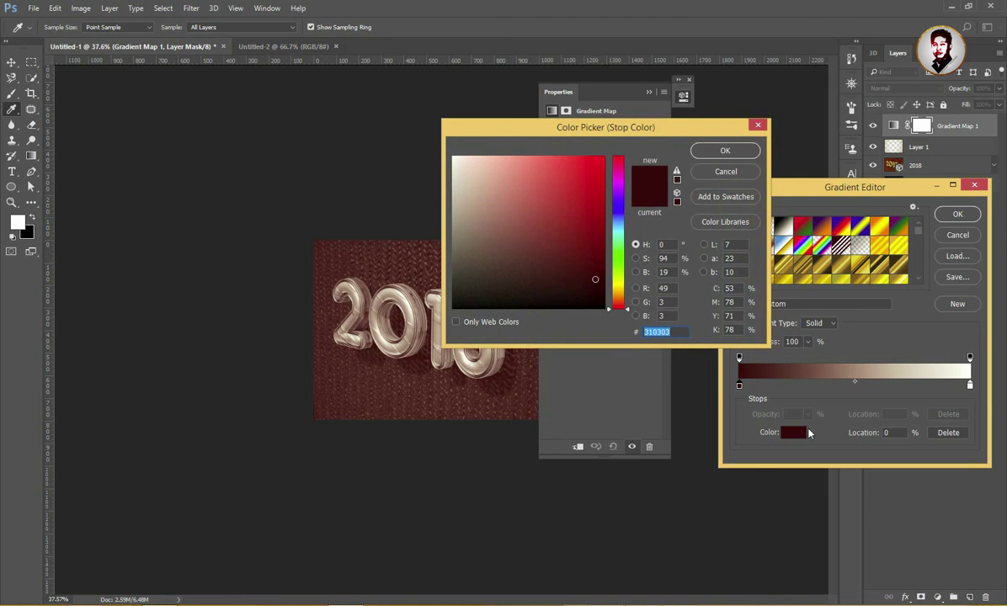
text(9f9)
text(f9f)
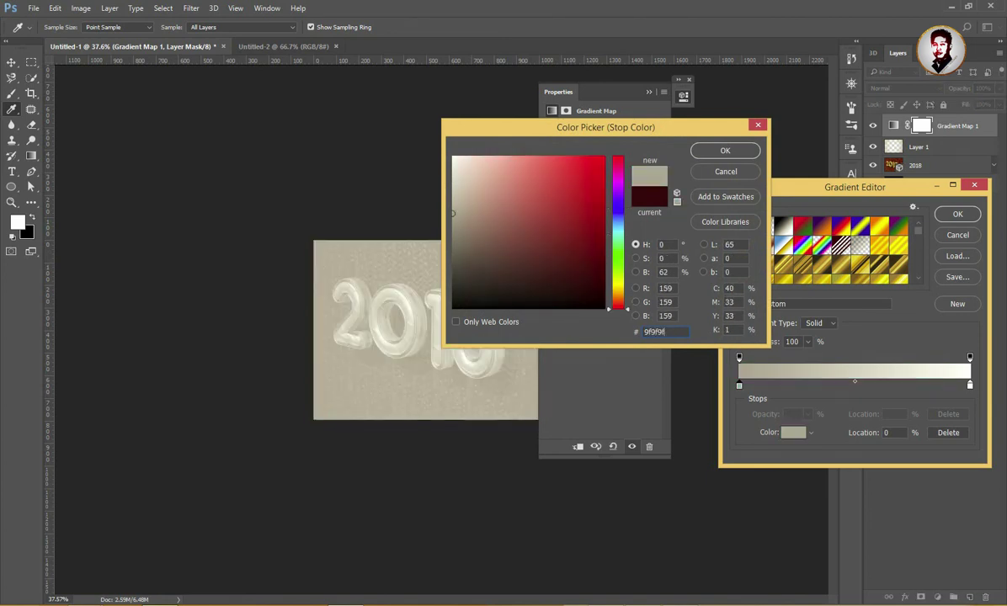
click(726, 151)
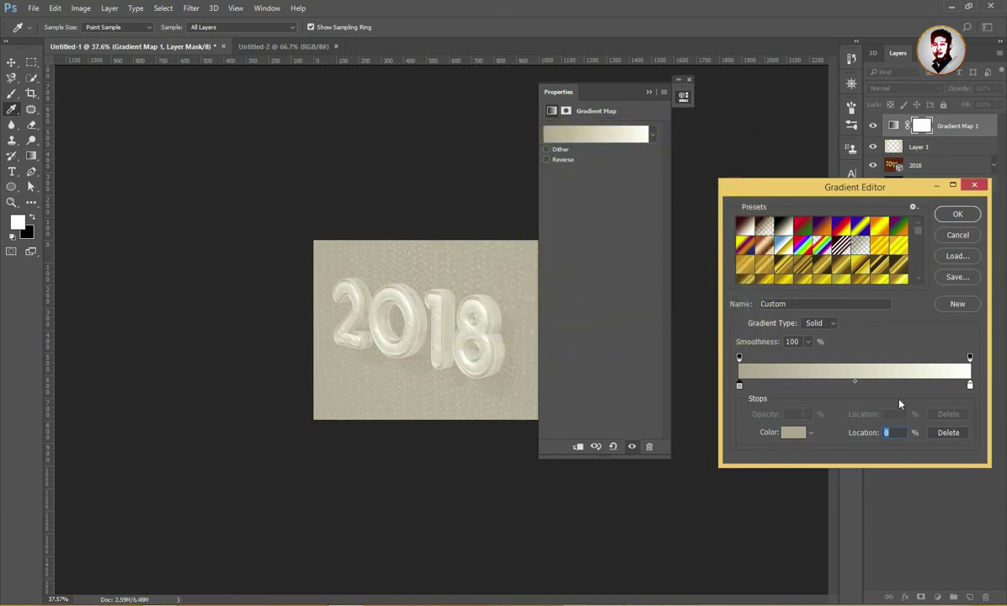
Set the gradient map's right stop to a pale cream and apply it.
click(970, 386)
click(793, 432)
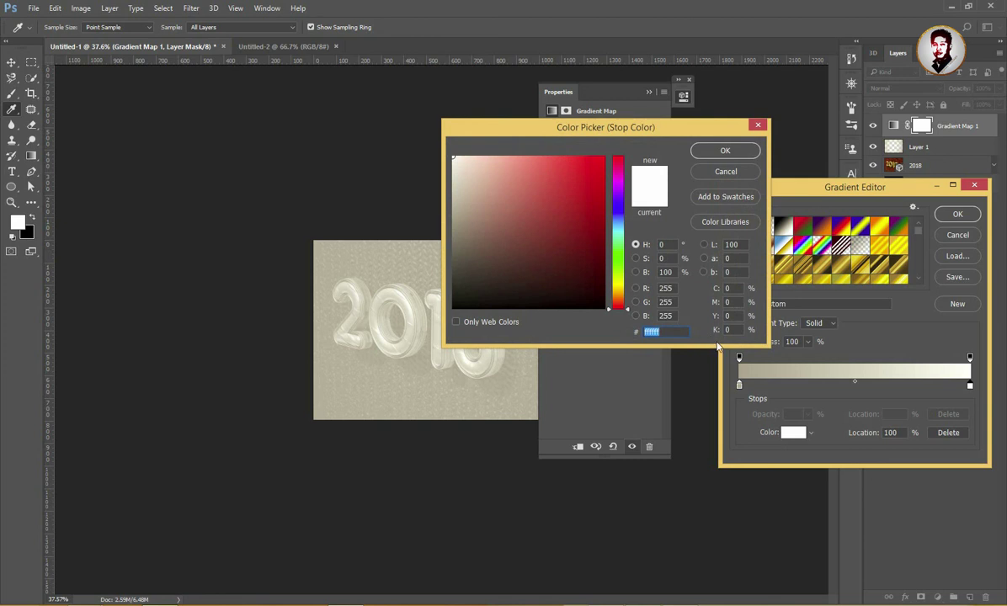
text(0dfdfd)
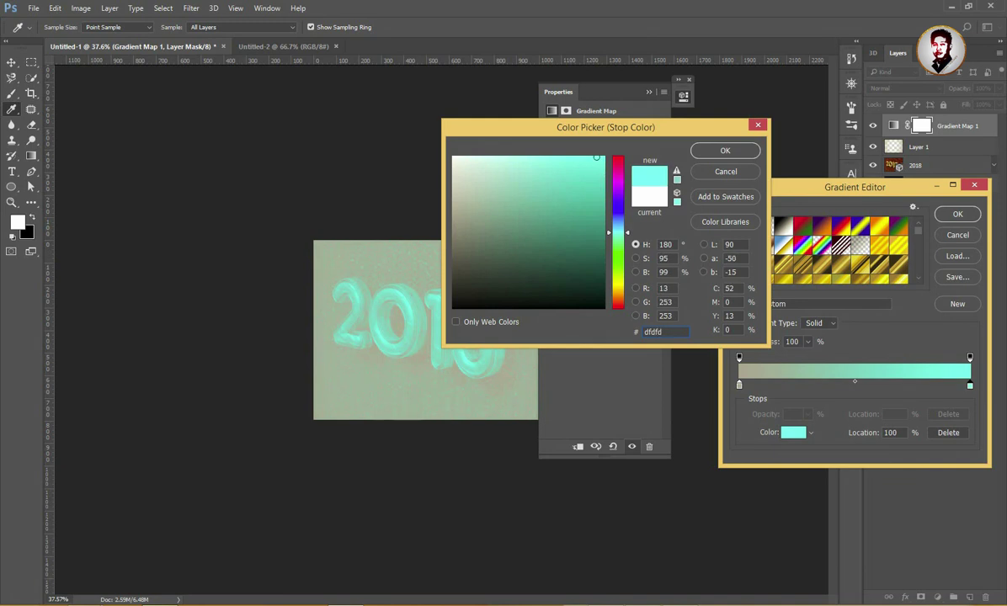
text(0)
click(720, 151)
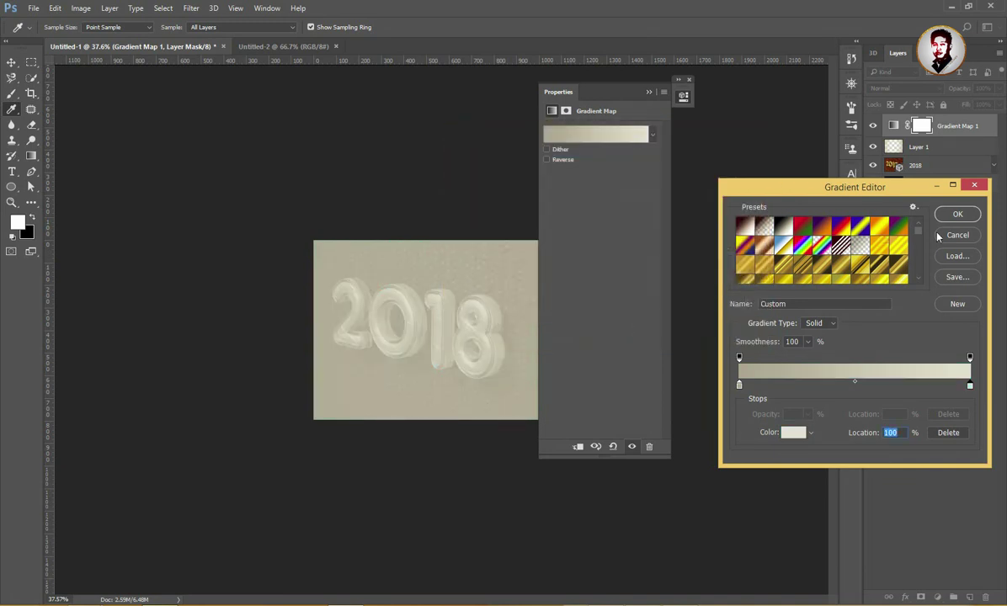
click(957, 214)
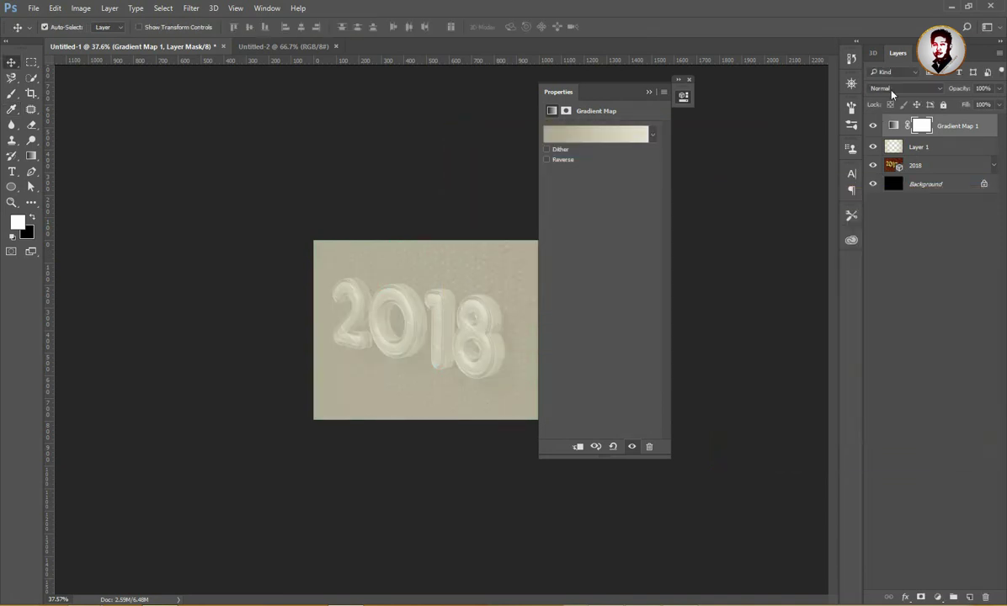
Set Gradient Map 1 to Overlay at 45% opacity, close Properties, and zoom in.
click(892, 88)
click(905, 203)
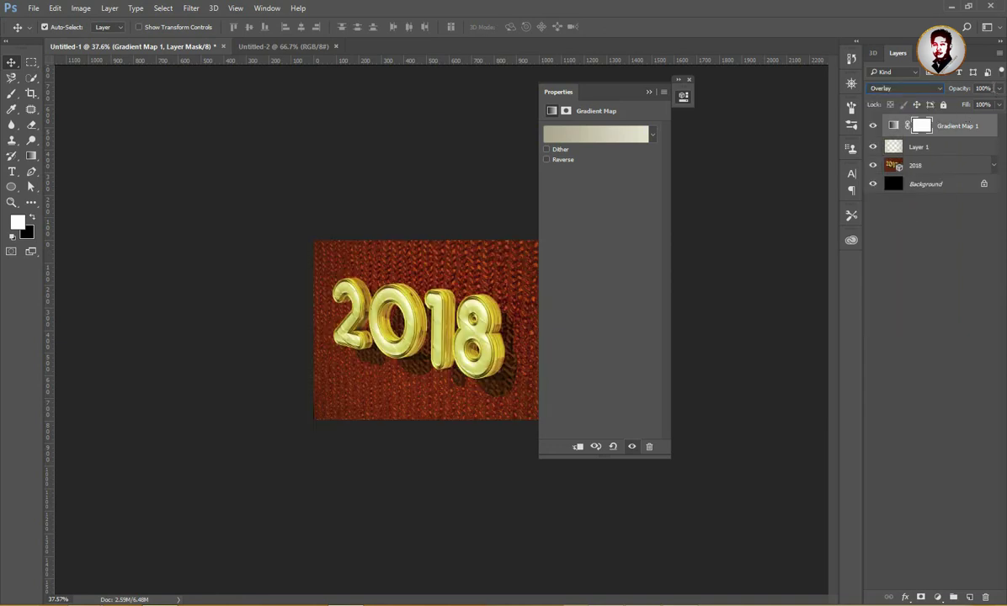
key(4)
key(5)
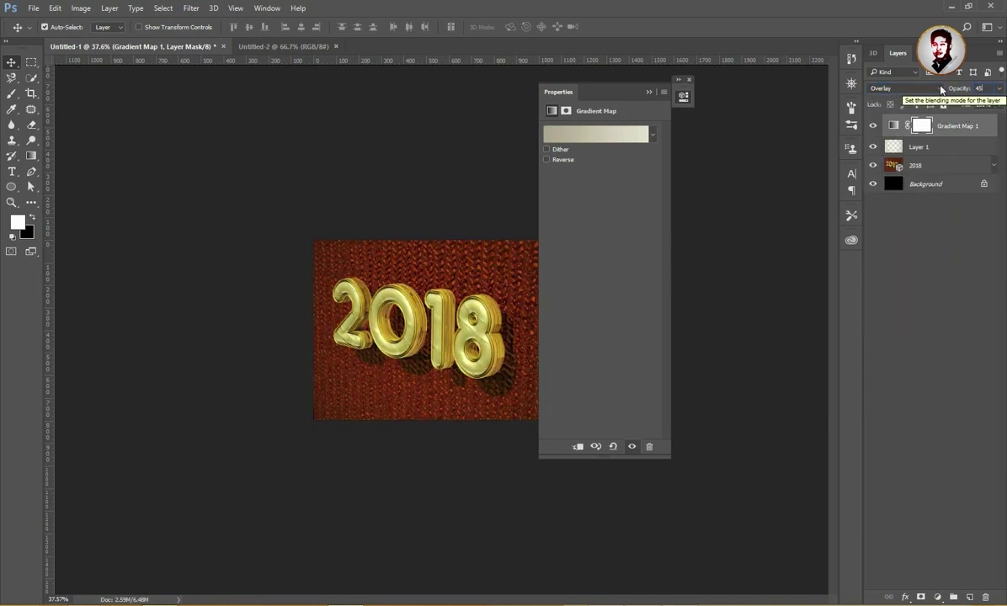
key(Return)
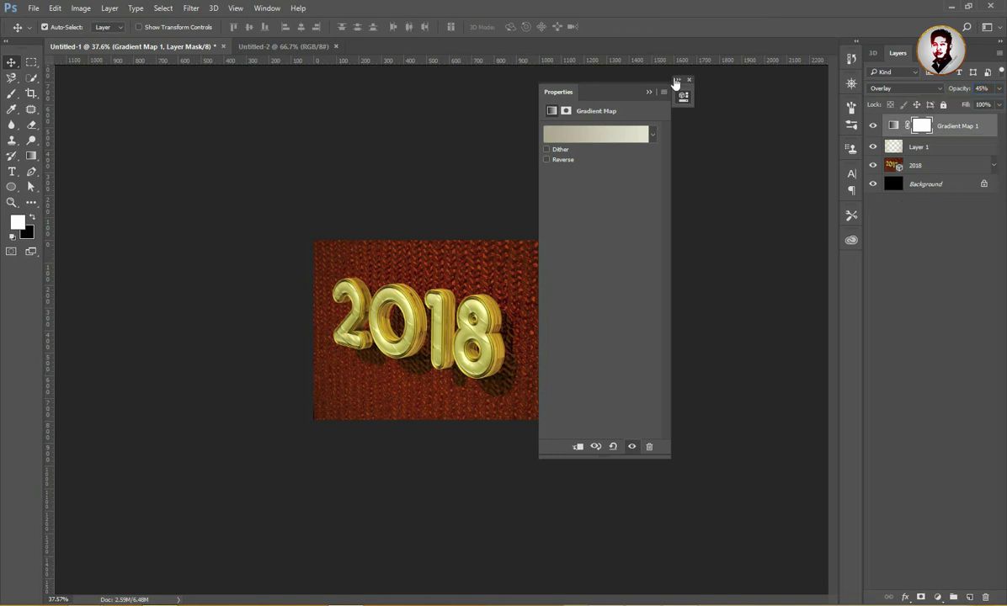
click(688, 80)
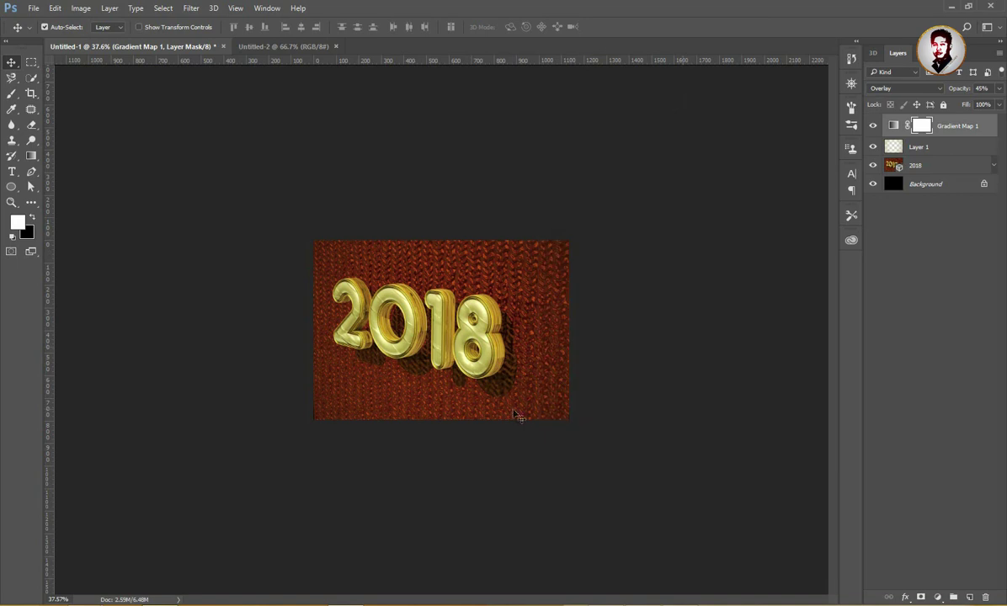
scroll(438, 294, up, 3)
scroll(437, 295, up, 2)
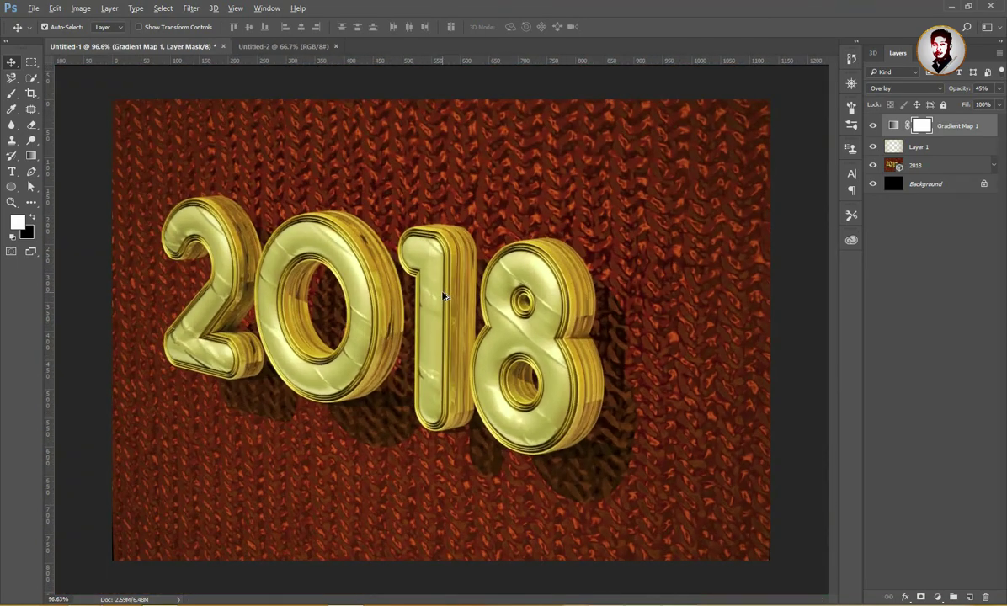